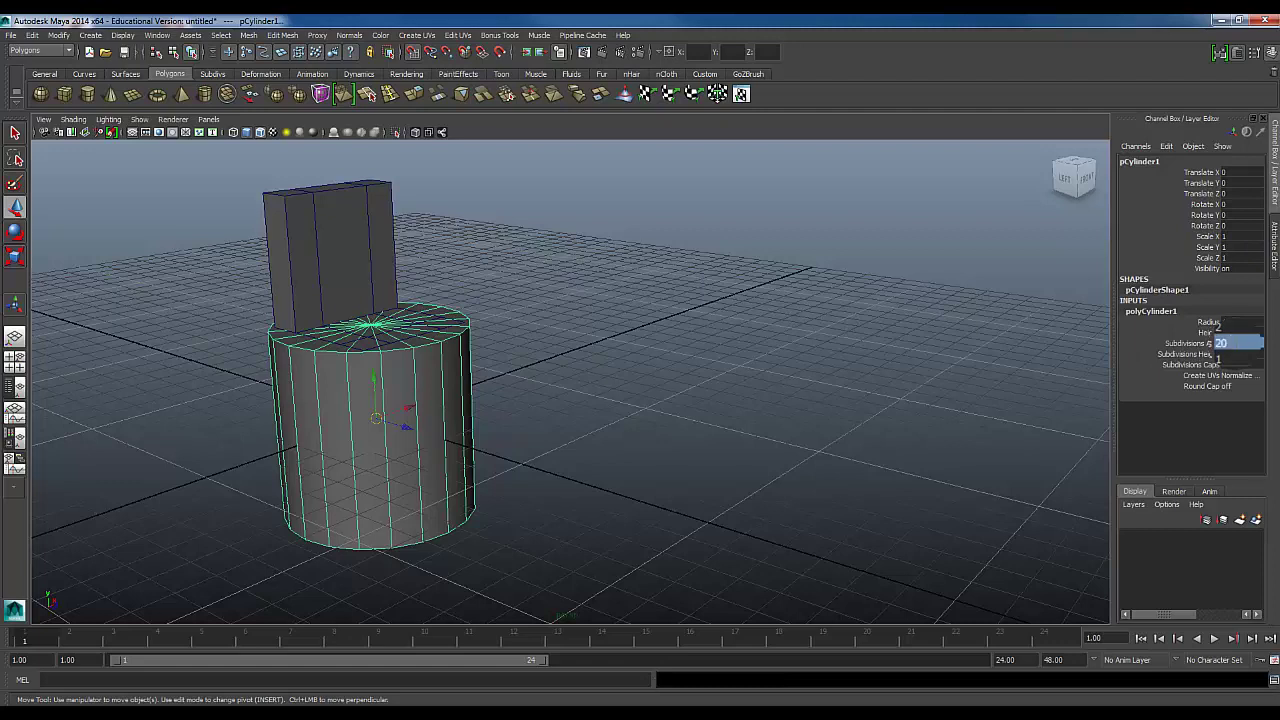
Set the cylinder's axis subdivisions to 16 and its cap subdivisions to 0.
key(Return)
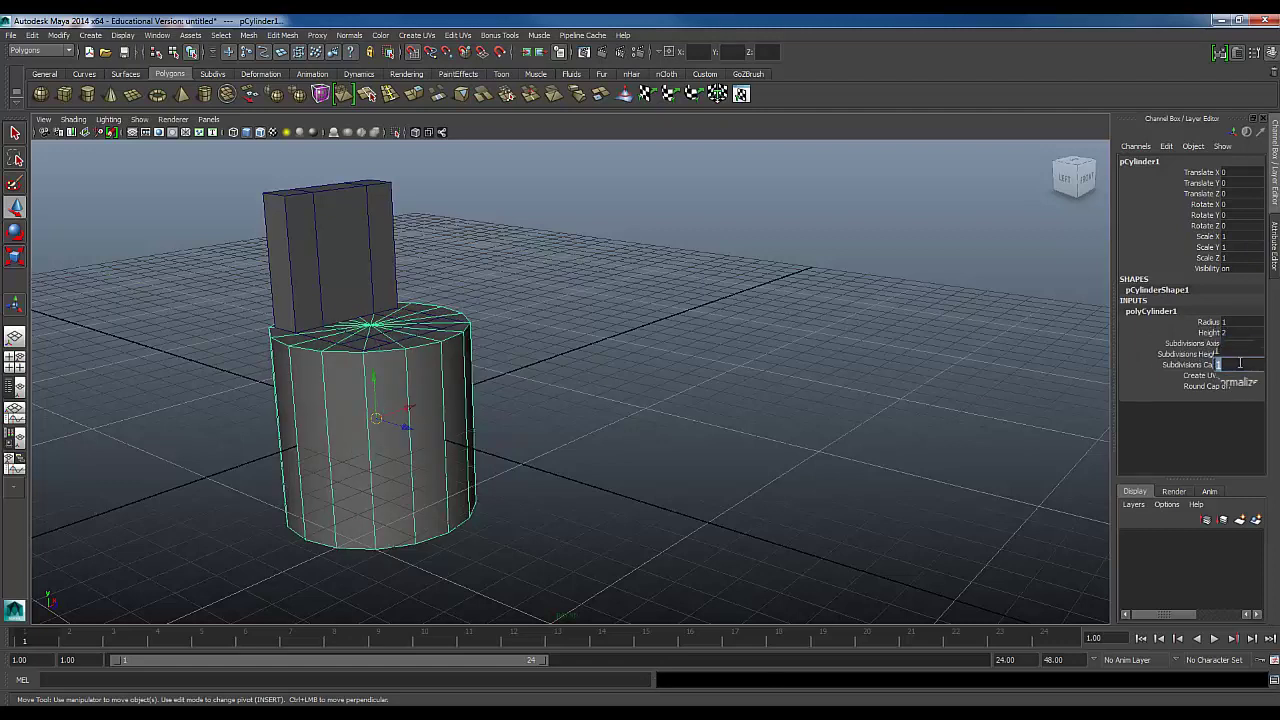
text(0)
key(Return)
Move the cylinder along Z out of the chair to the open floor in front of it, at about 2.67.
scroll(672, 470, down, 3)
click(655, 484)
click(432, 422)
drag(457, 423, 589, 461)
Raise the cylinder's bottom vertices to flatten it into a thin disc.
alt+drag(485, 475, 594, 406)
right_drag(594, 404, 540, 397)
alt+drag(543, 508, 722, 542)
alt+drag(643, 564, 636, 606)
drag(620, 498, 620, 382)
Raise all of the disc's vertices above the chair's seat height, working in the shaded right view.
key(space)
key(space)
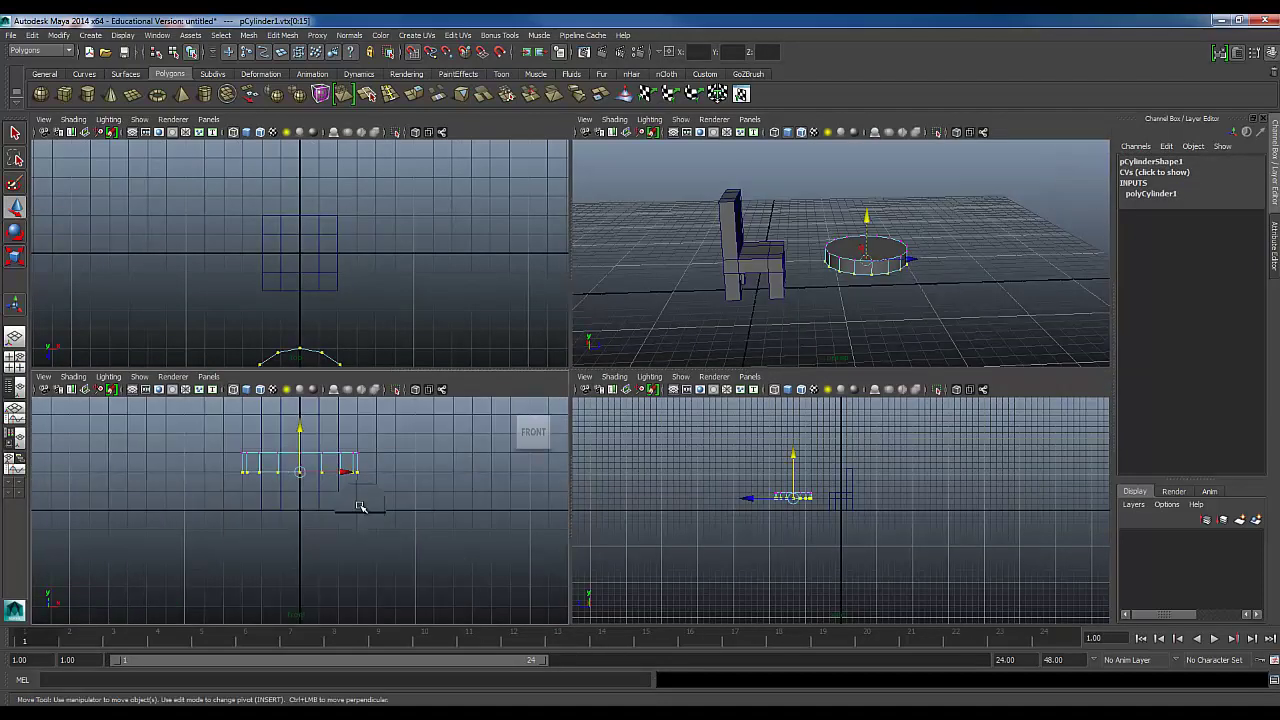
scroll(460, 497, up, 2)
key(5)
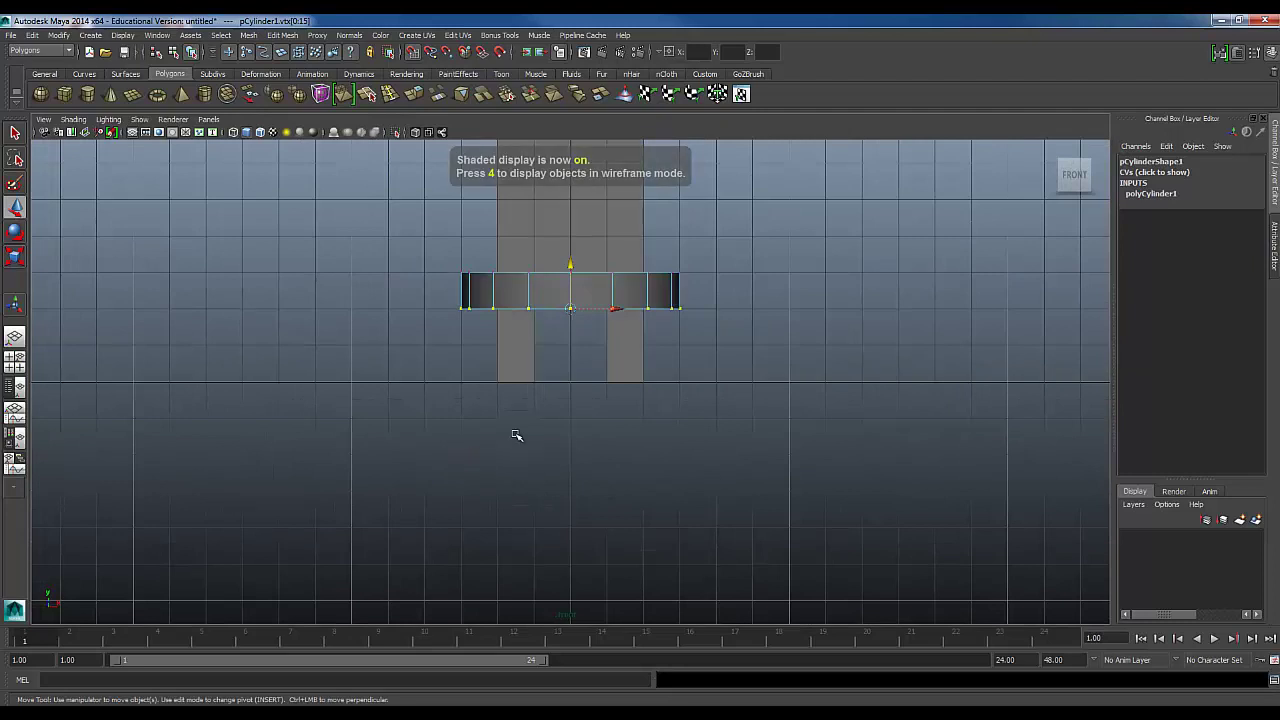
key(4)
key(space)
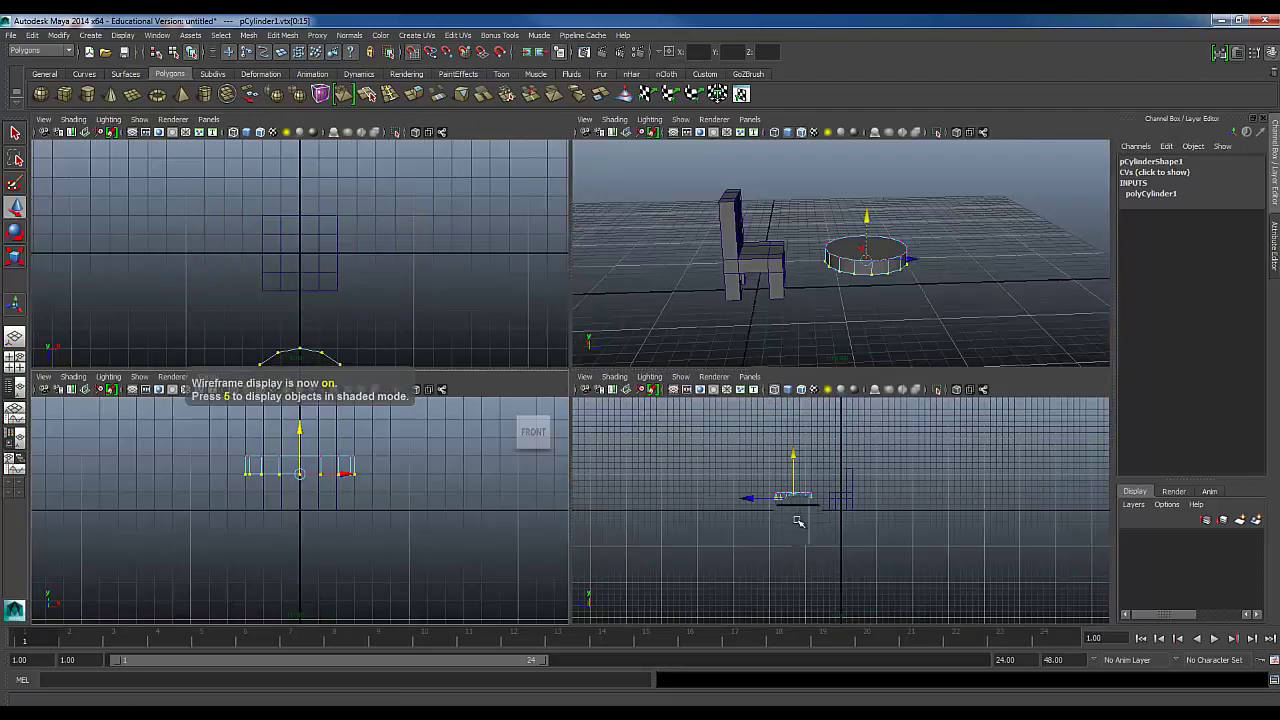
key(space)
scroll(606, 453, up, 2)
scroll(600, 450, up, 5)
alt+middle_drag(454, 331, 631, 452)
key(5)
scroll(530, 424, up, 2)
alt+middle_drag(509, 423, 541, 425)
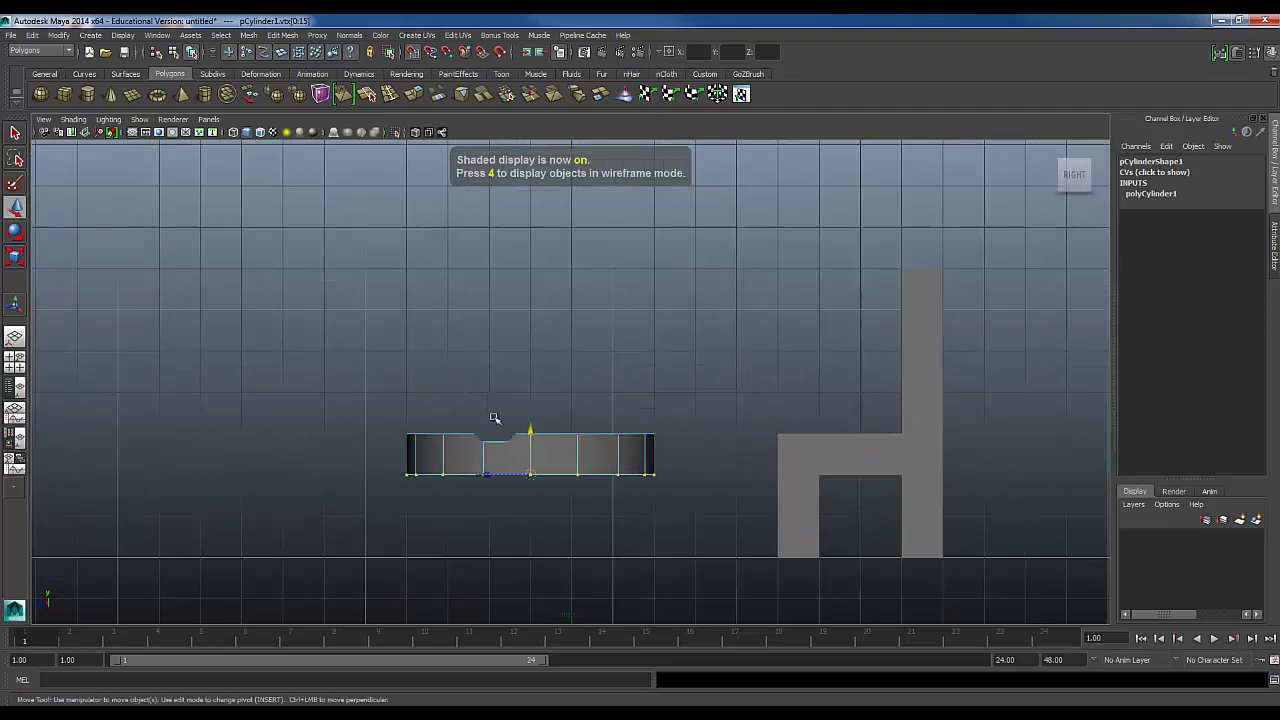
drag(530, 410, 527, 374)
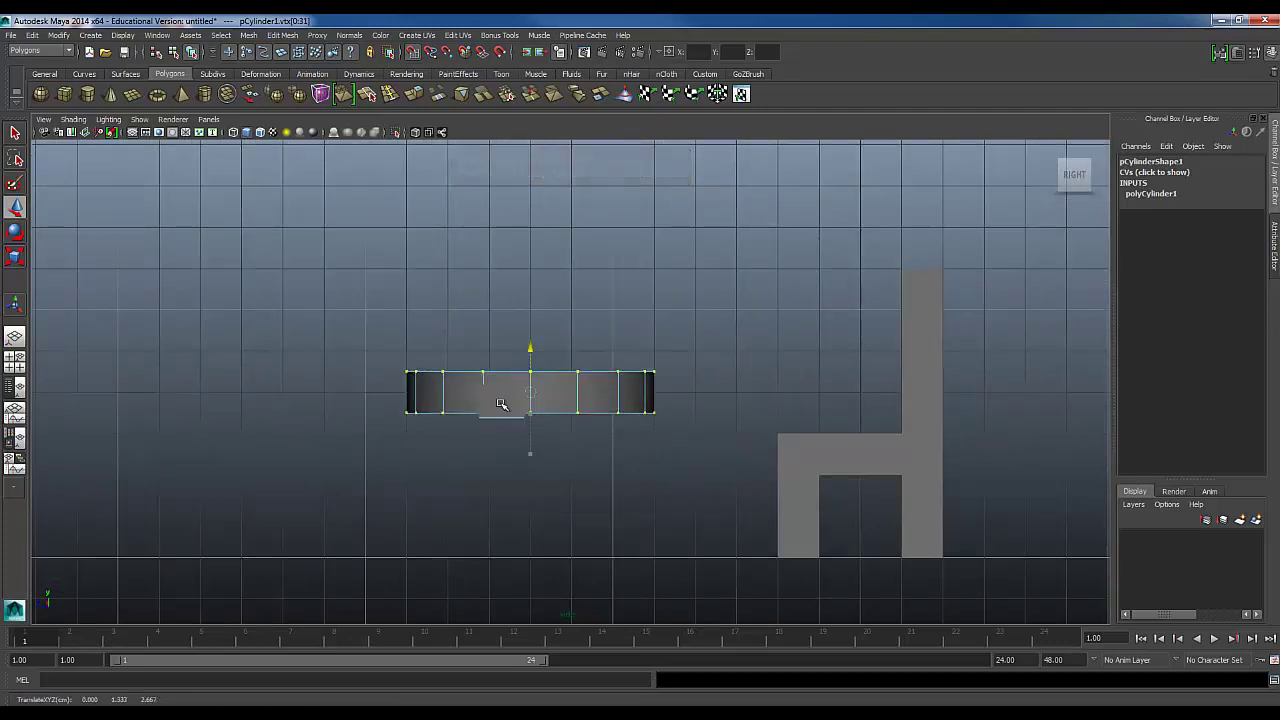
Reposition the disc's top vertices at a height of about 1.667 and its bottom vertices at about 1.333.
drag(365, 400, 662, 442)
drag(531, 369, 538, 468)
drag(363, 334, 634, 391)
drag(531, 327, 534, 339)
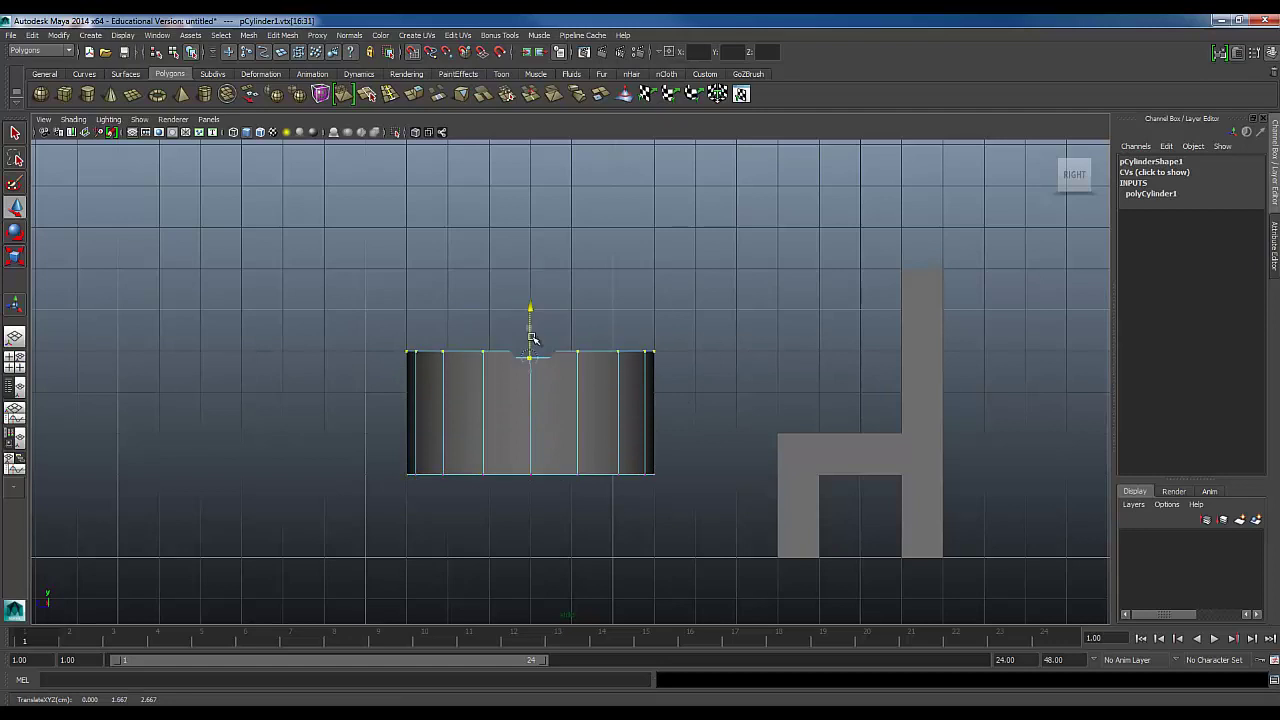
drag(731, 563, 765, 578)
drag(533, 438, 540, 389)
click(513, 449)
key(space)
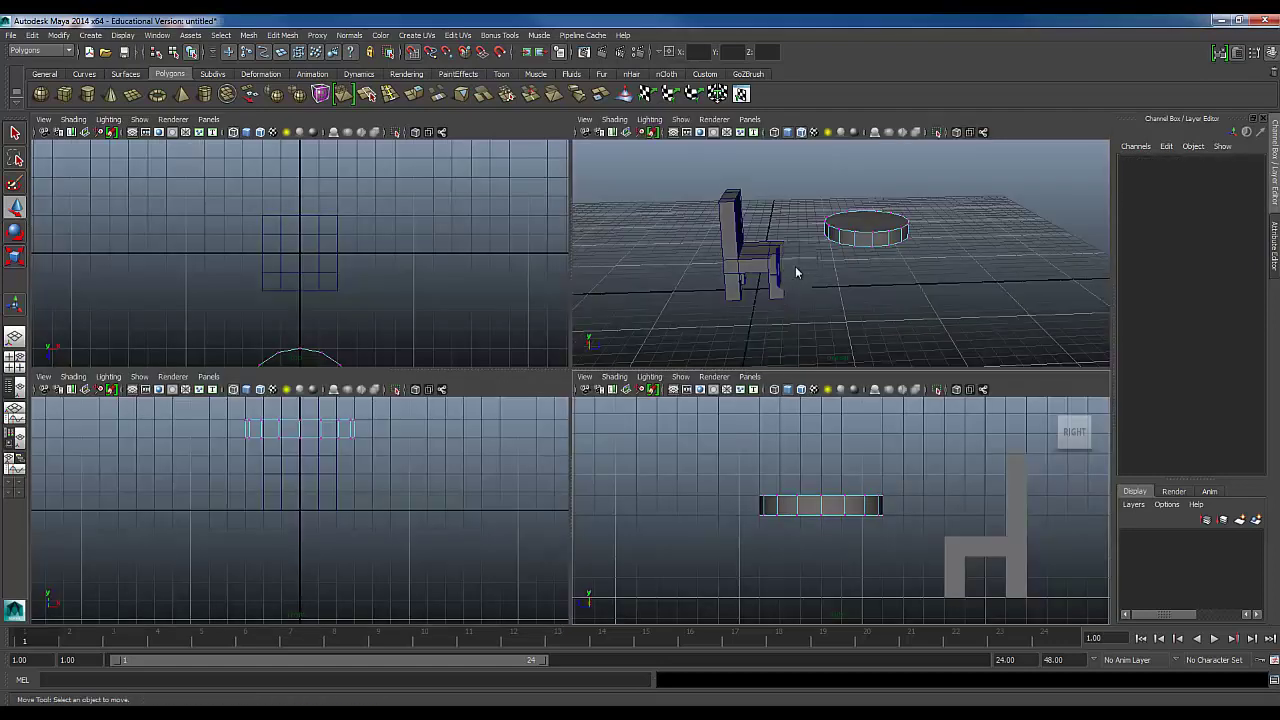
Extrude the disc's bottom face and scale the new face inward to a small central circle.
key(space)
alt+drag(574, 416, 616, 291)
right_drag(641, 268, 640, 304)
click(635, 283)
alt+drag(625, 291, 475, 145)
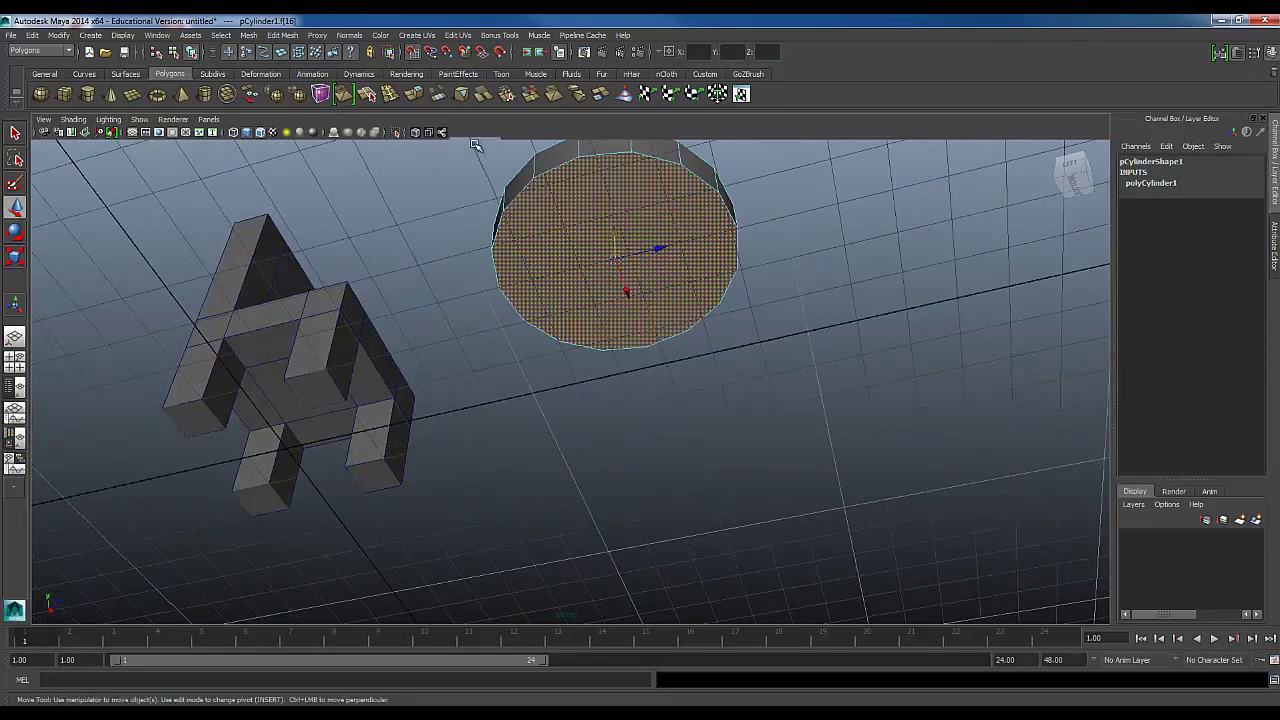
click(415, 94)
alt+middle_drag(520, 351, 538, 477)
scroll(538, 476, up, 4)
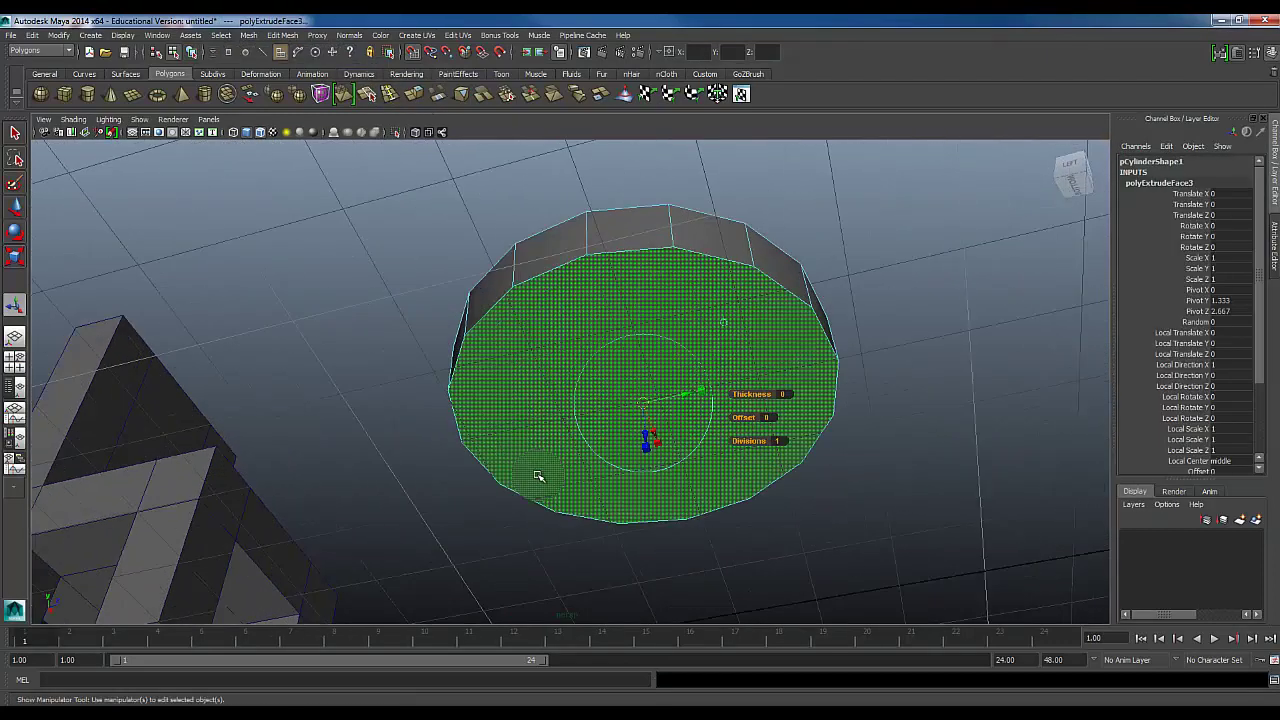
key(r)
drag(642, 404, 476, 480)
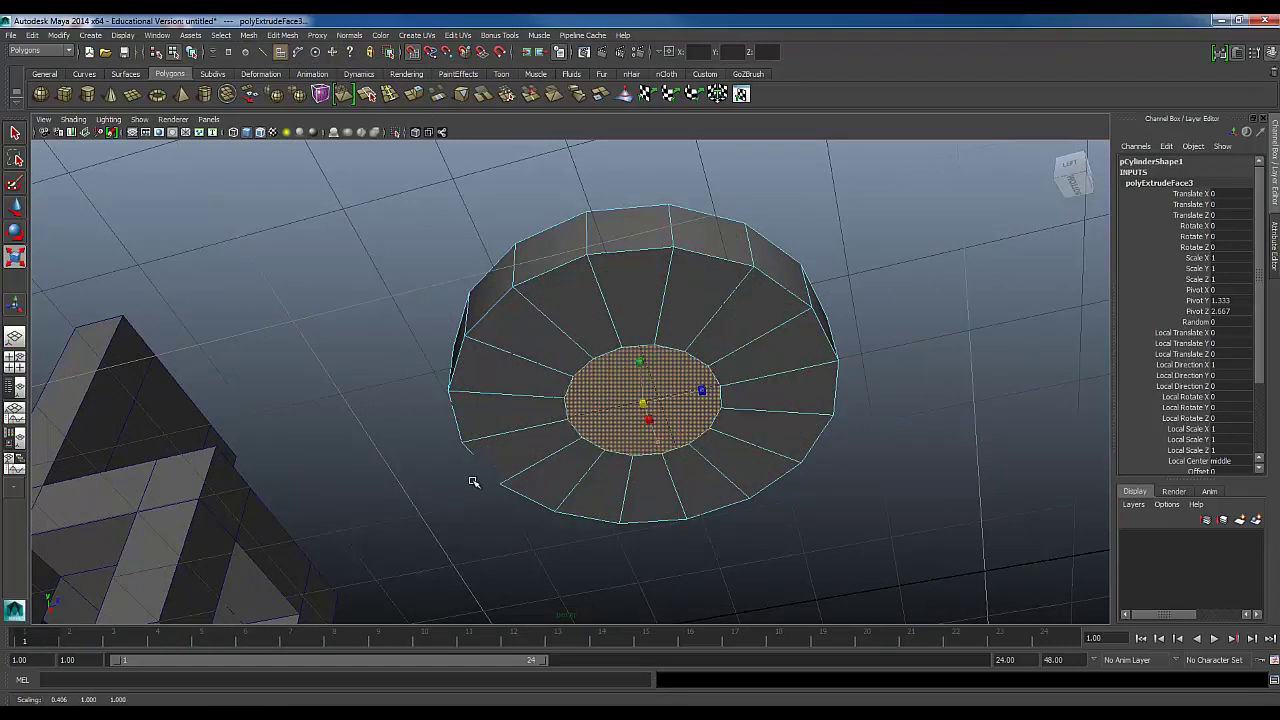
alt+drag(390, 455, 432, 412)
Extrude the small central face again and move it down to ground level to form the table's column.
key(g)
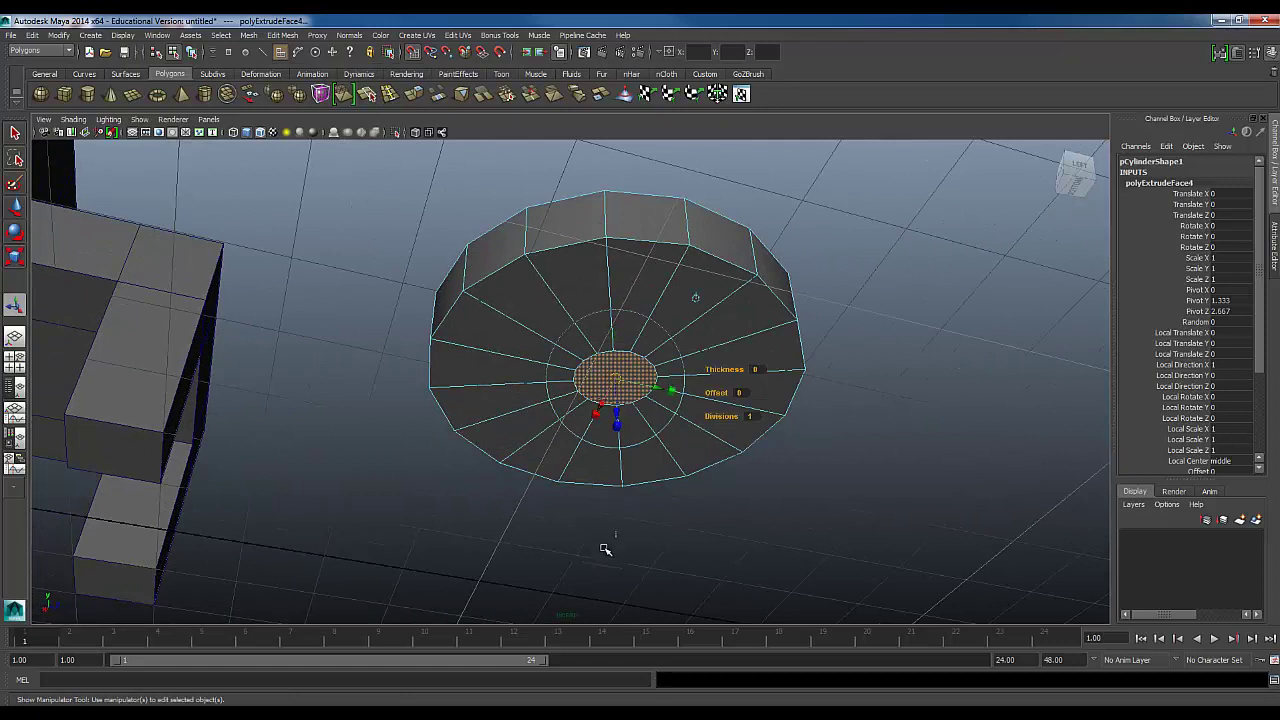
click(620, 426)
click(619, 392)
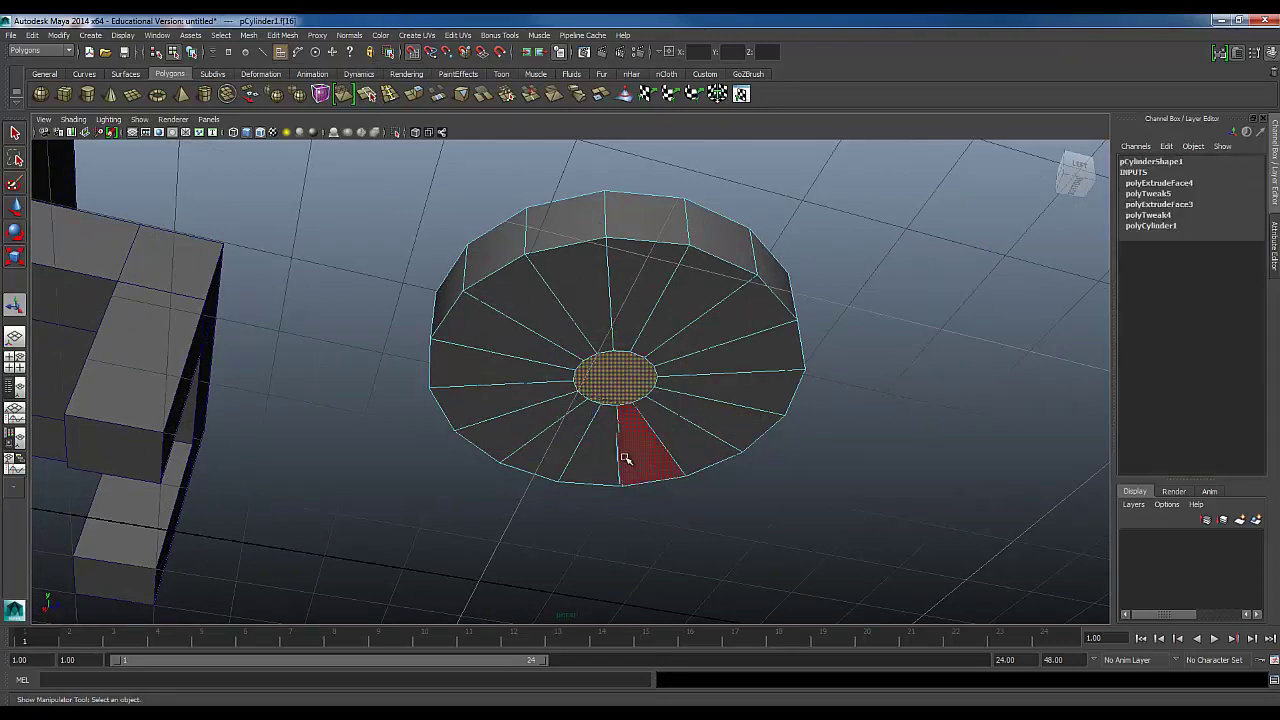
key(w)
drag(616, 352, 643, 551)
scroll(660, 529, down, 1)
alt+middle_drag(603, 598, 617, 480)
alt+drag(617, 480, 620, 508)
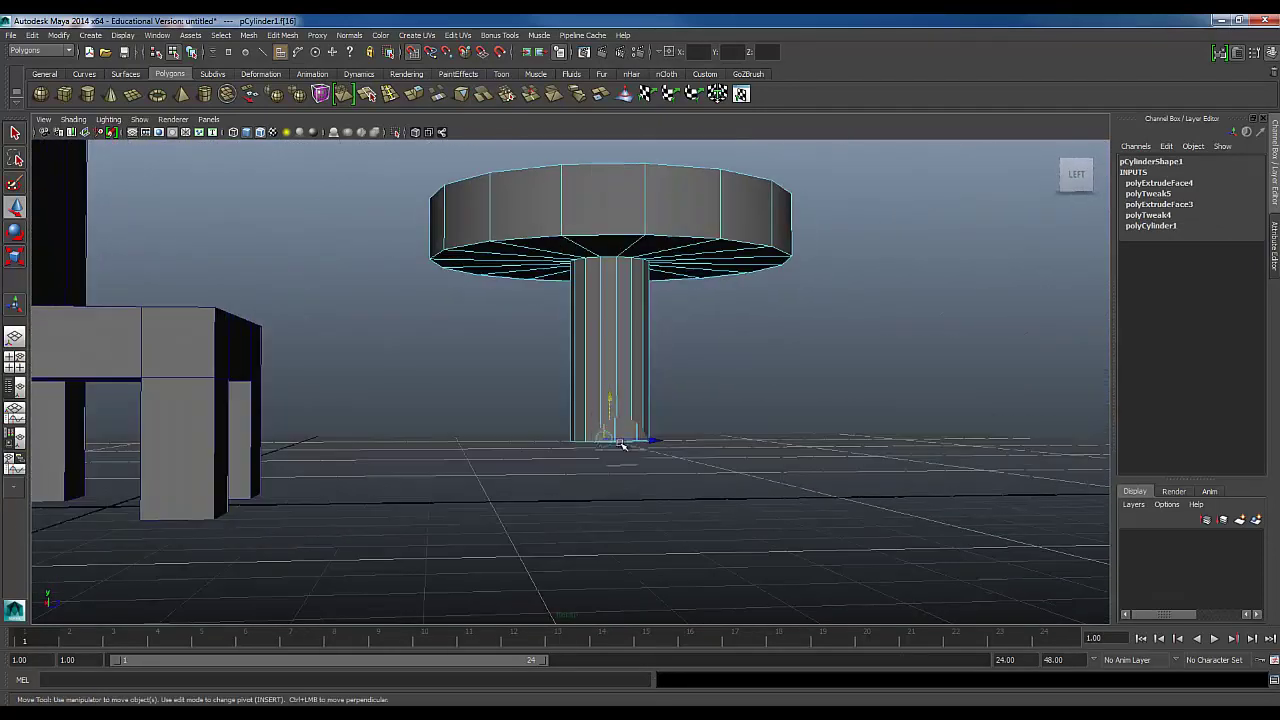
mouse_move(590, 558)
alt+mouse_down()
mouse_move(563, 569)
mouse_move(600, 562)
alt+mouse_up()
click(578, 468)
Insert an edge loop near the bottom of the table column, positioned by relative distance from edge.
click(389, 94)
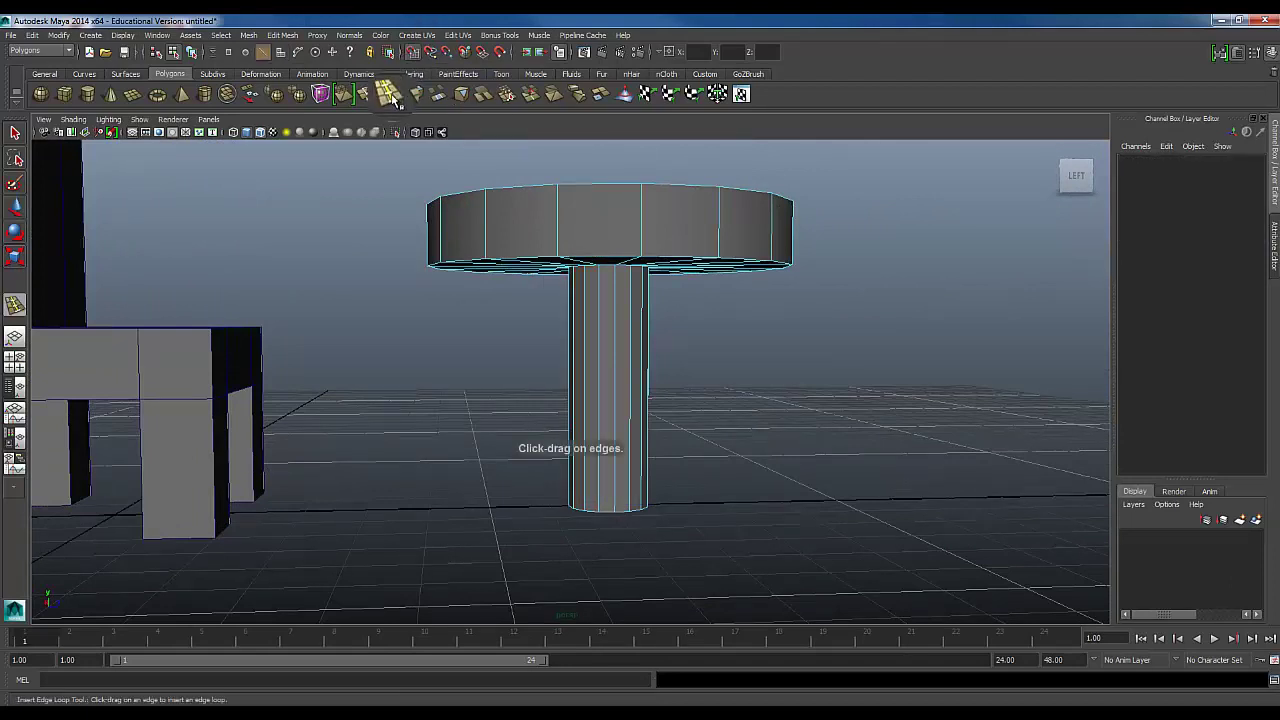
click(1254, 53)
click(151, 205)
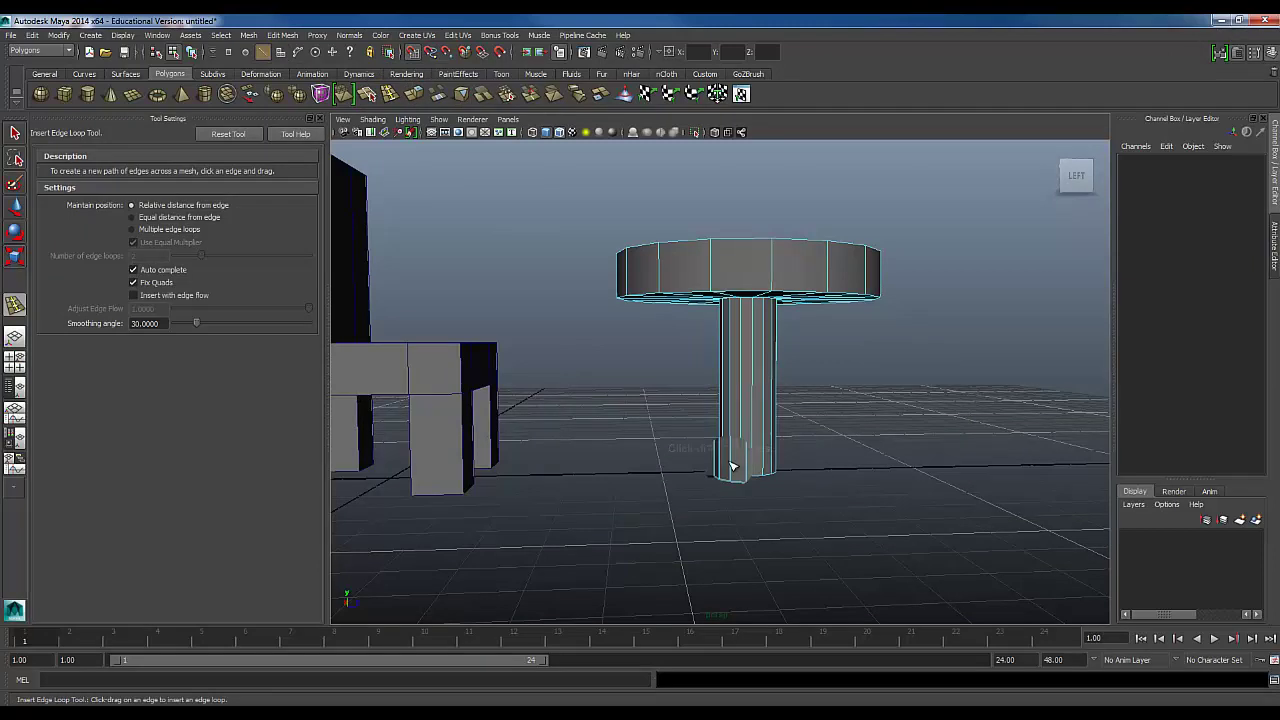
click(735, 447)
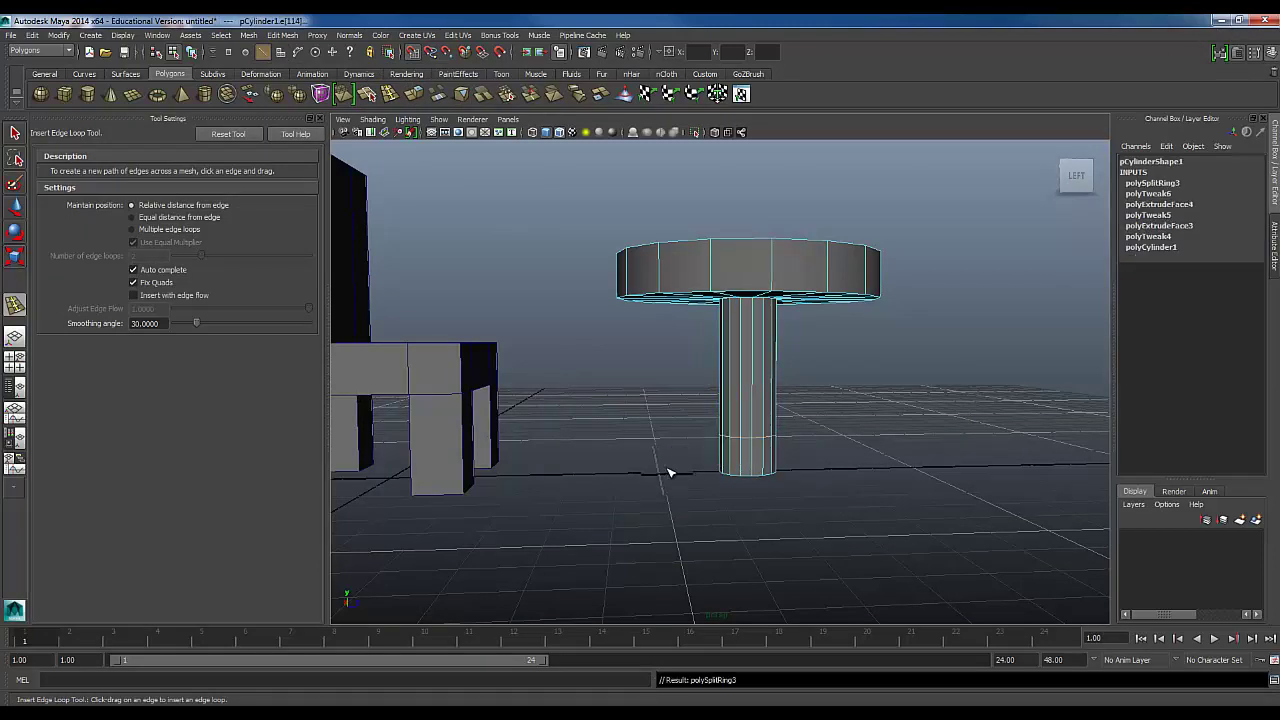
key(w)
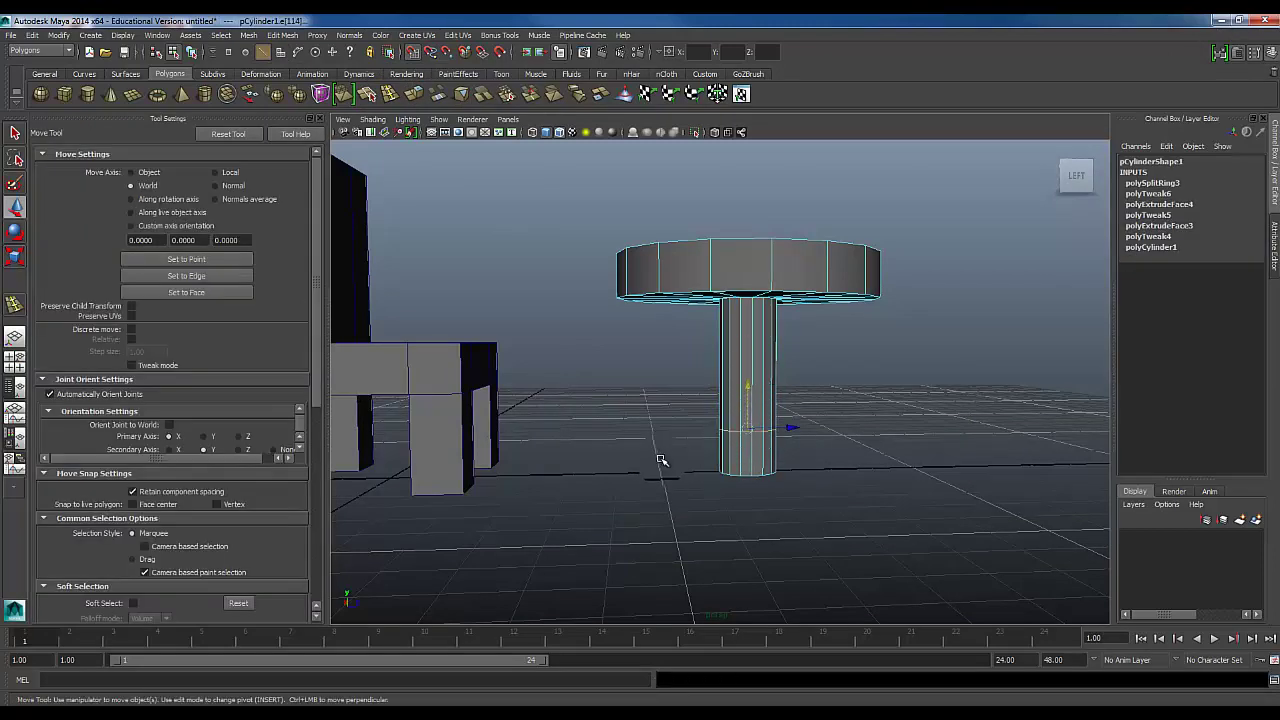
click(660, 460)
Extrude the ring of faces below the column's edge loop outward to form a wide round base.
right_click(729, 470)
right_drag(736, 430, 738, 464)
drag(699, 445, 845, 540)
key(f)
scroll(431, 474, down, 4)
scroll(578, 246, down, 3)
click(413, 95)
alt+drag(563, 471, 650, 488)
drag(634, 413, 394, 508)
scroll(500, 489, down, 3)
alt+drag(538, 491, 568, 462)
click(489, 314)
Compare the widths of the table's base and tabletop from the side and in the top view.
scroll(500, 318, down, 4)
alt+middle_drag(546, 300, 536, 398)
alt+drag(535, 400, 665, 293)
right_click(665, 293)
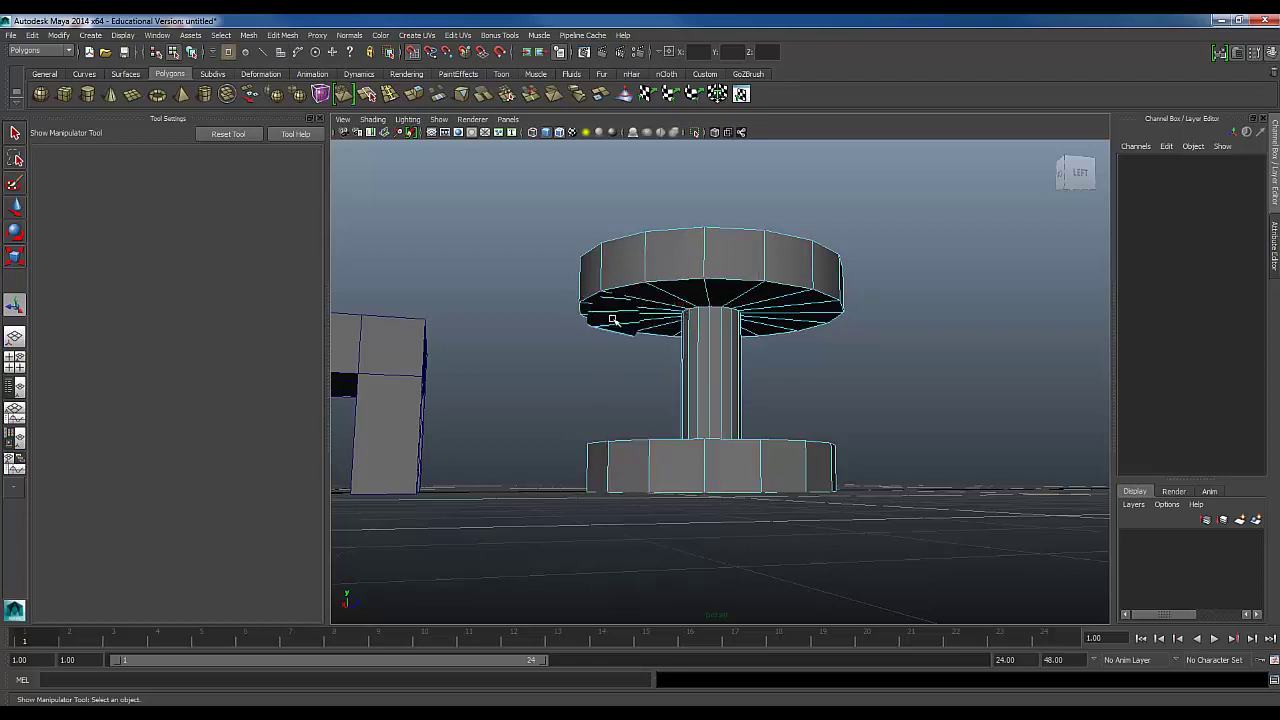
key(space)
key(space)
scroll(638, 374, down, 5)
alt+middle_drag(706, 518, 672, 383)
scroll(668, 379, up, 9)
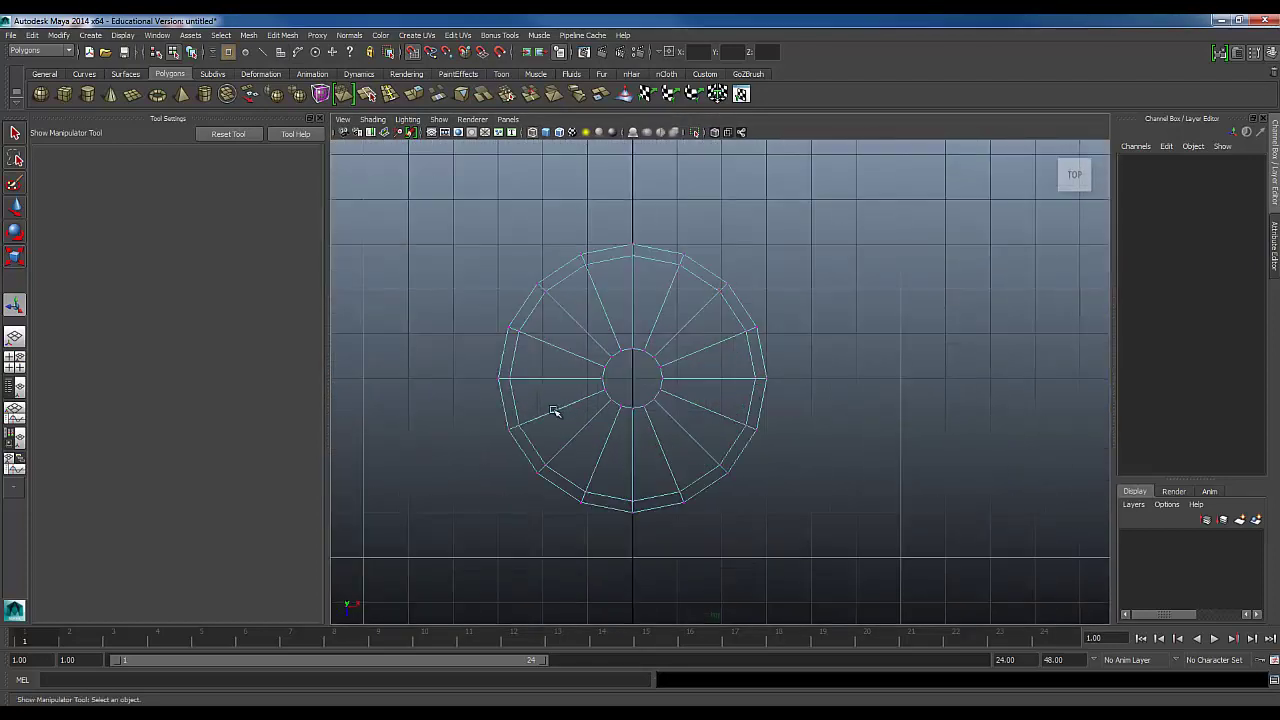
key(space)
key(space)
Select all side faces around the tabletop and scale them to make it wider and thinner.
scroll(709, 330, up, 4)
alt+drag(708, 329, 686, 340)
right_drag(676, 249, 676, 281)
click(674, 215)
alt+drag(768, 290, 742, 316)
shift+click(716, 274)
shift+click(798, 277)
alt+drag(850, 334, 448, 348)
shift+click(758, 276)
shift+click(834, 278)
shift+click(838, 294)
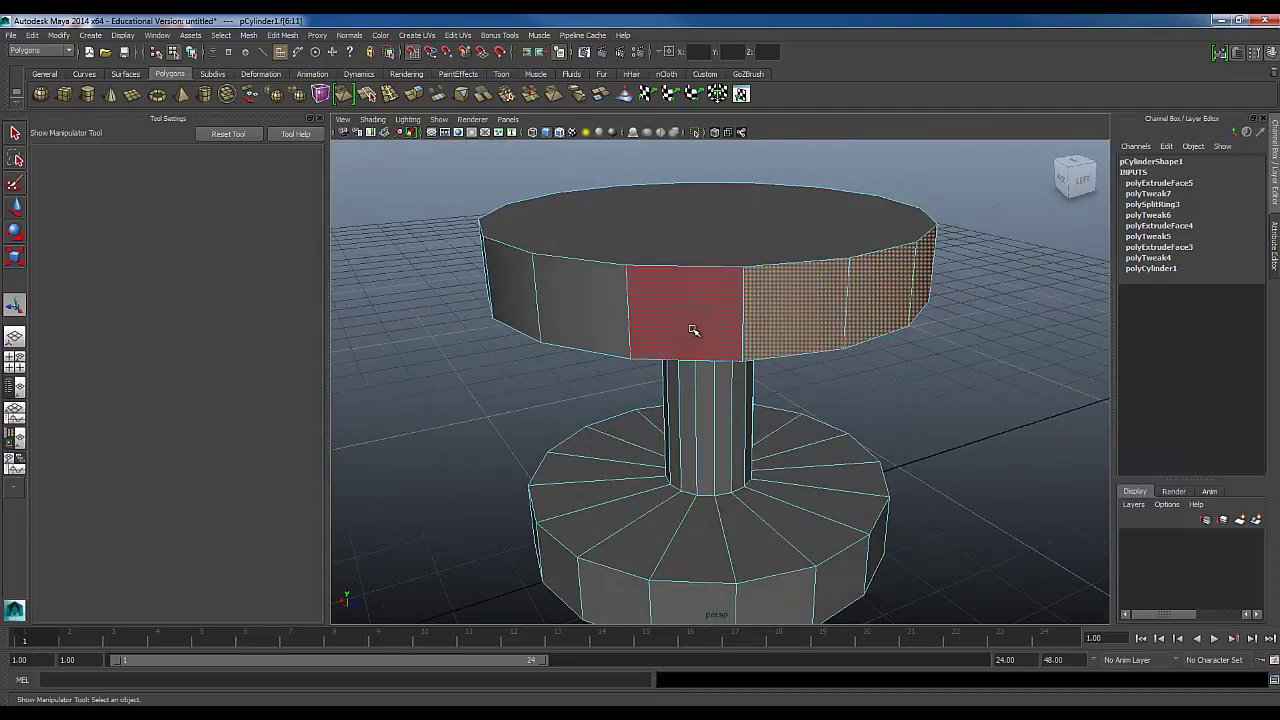
shift+double_click(693, 330)
alt+drag(594, 374, 844, 384)
alt+right_drag(844, 384, 690, 376)
key(r)
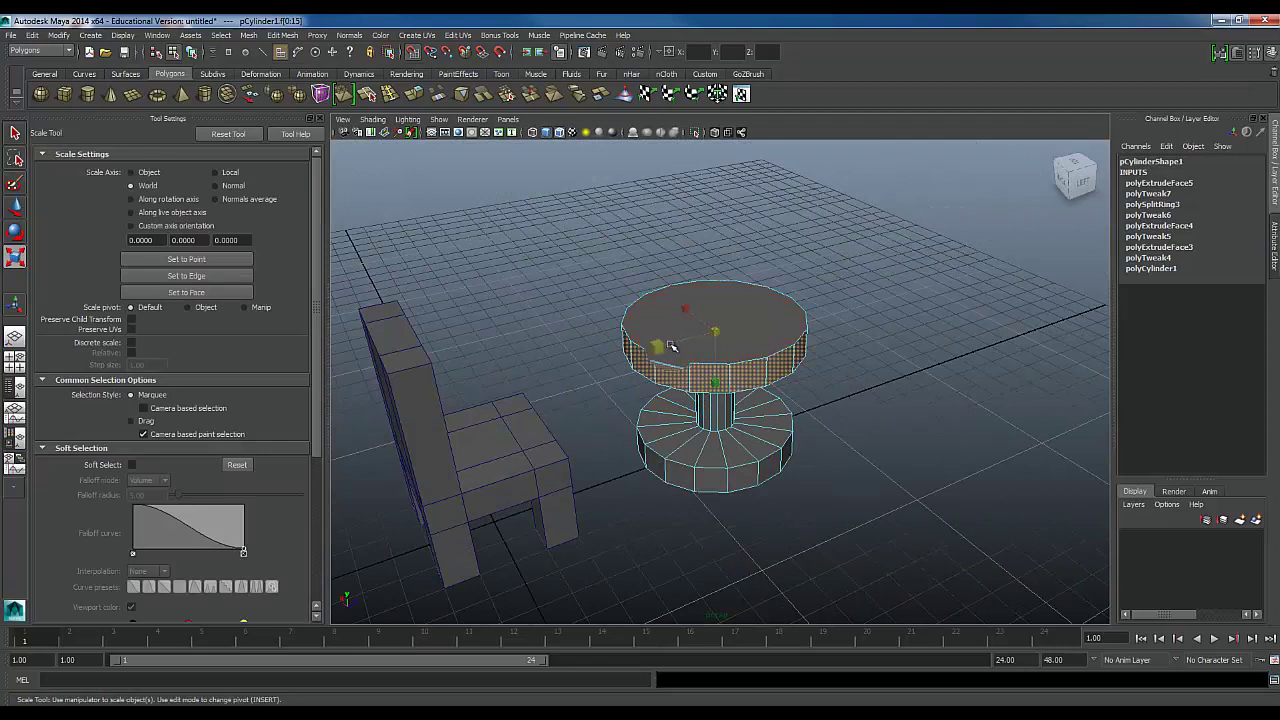
drag(717, 333, 812, 358)
alt+drag(754, 480, 708, 350)
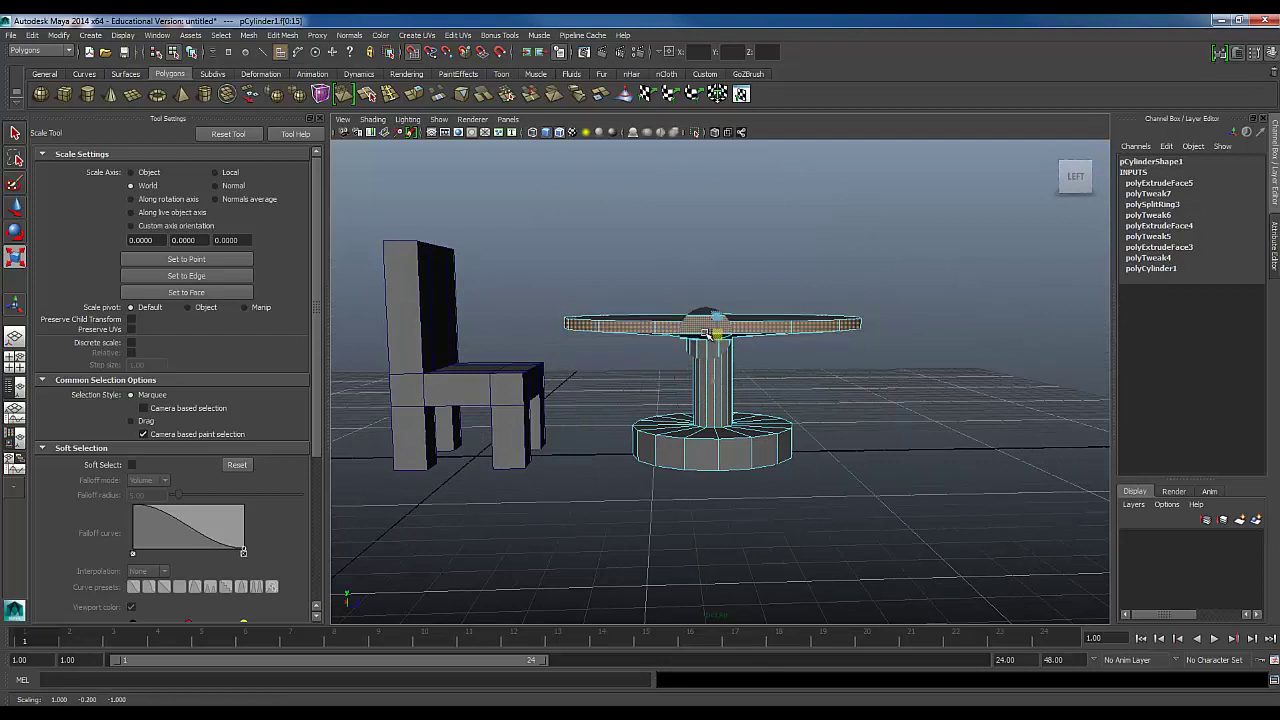
Lower the outer top edge loop of the table base to a height of about 0.14, giving a thin rim.
alt+drag(646, 457, 695, 464)
right_drag(696, 463, 686, 447)
click(686, 451)
alt+drag(690, 522, 668, 450)
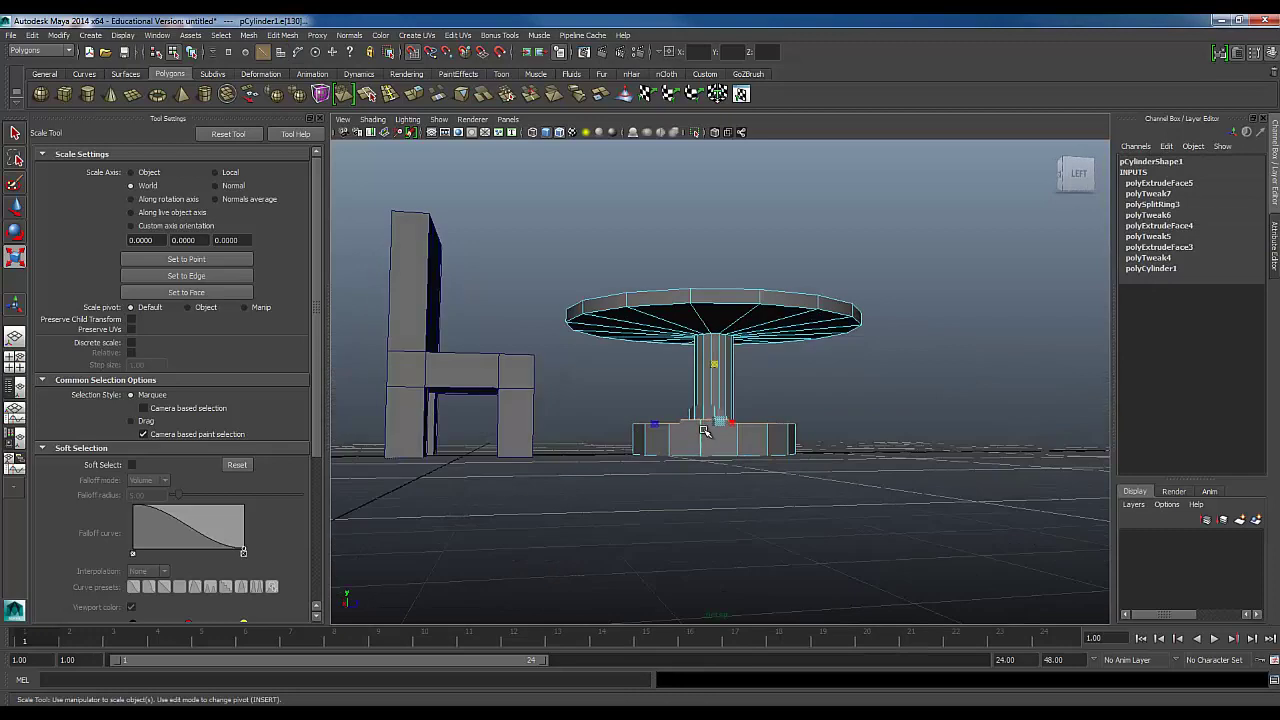
key(w)
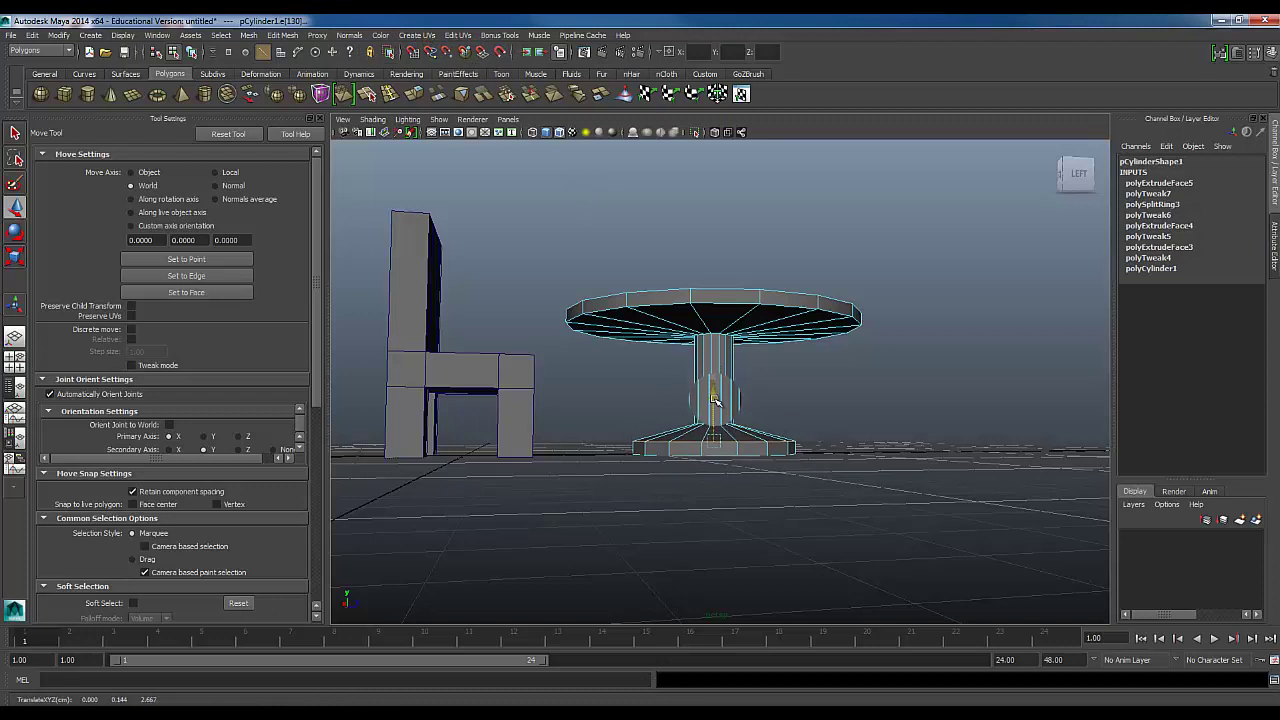
Adjust the height of the edge loop where the column meets the base.
scroll(667, 435, up, 8)
right_drag(636, 431, 637, 540)
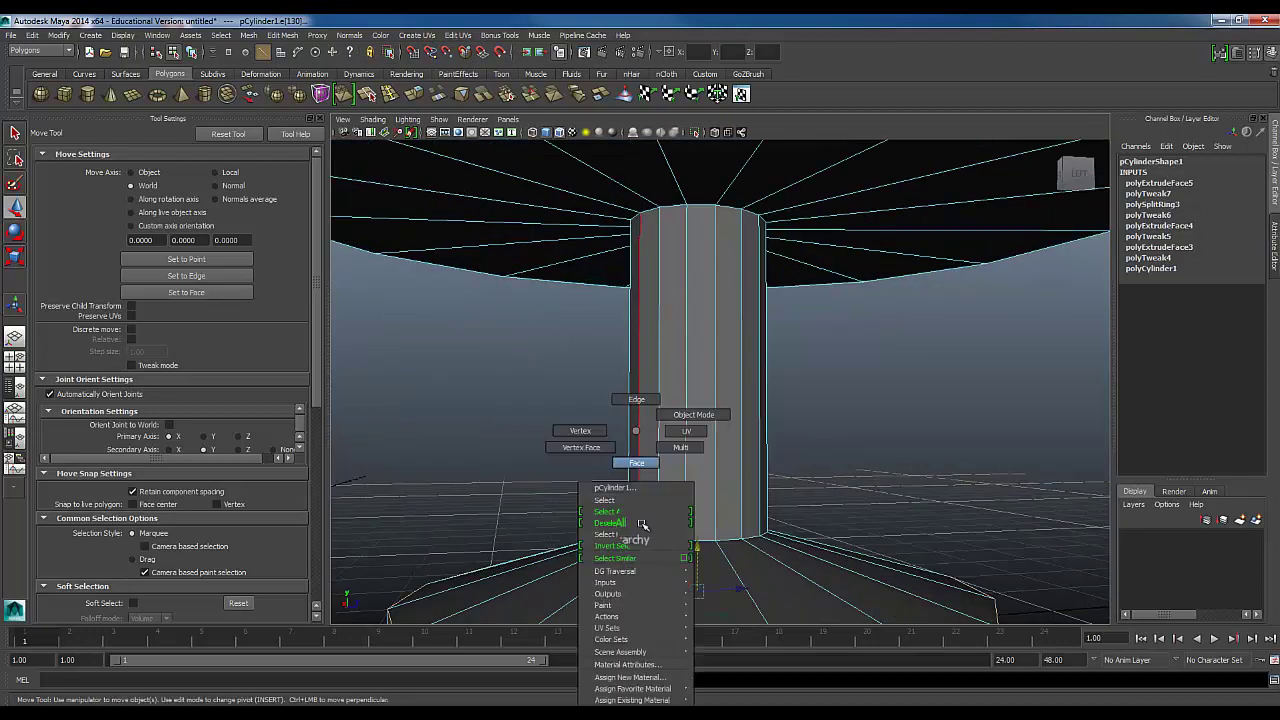
right_drag(632, 413, 631, 406)
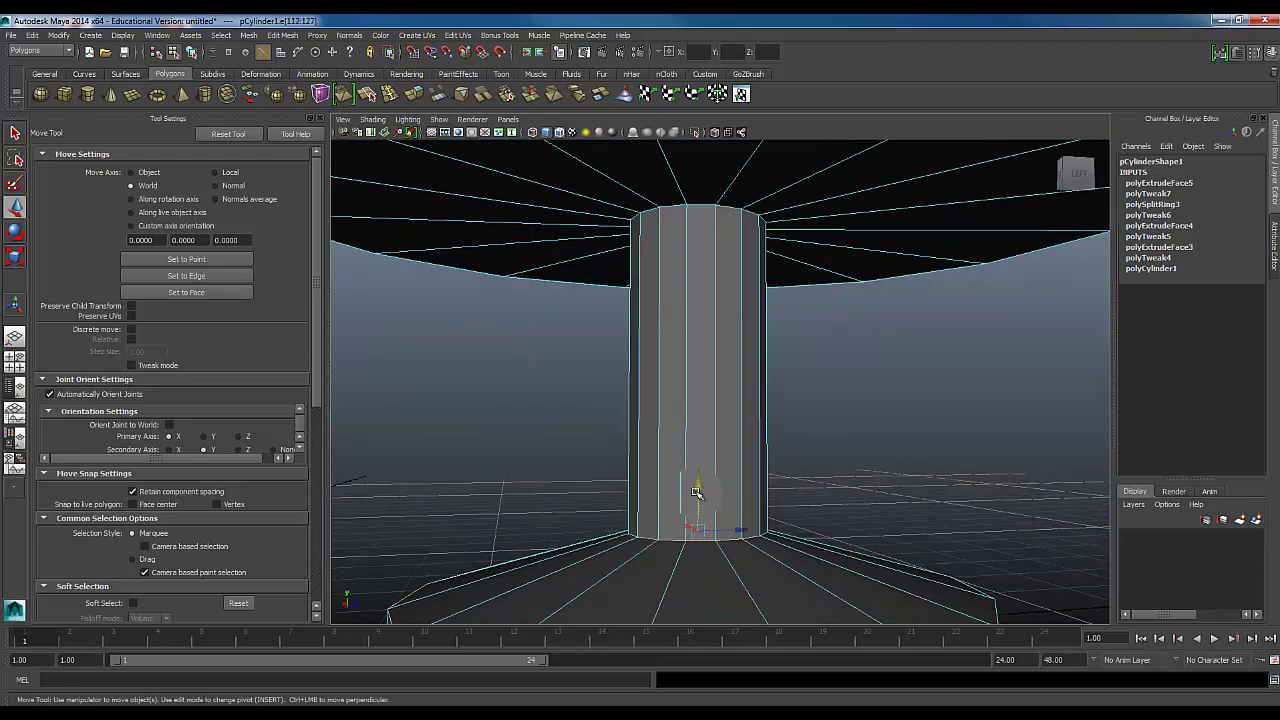
drag(697, 489, 560, 485)
click(585, 474)
Return the table to object mode and close the tool settings.
scroll(645, 485, down, 7)
scroll(646, 480, down, 5)
alt+drag(646, 480, 606, 498)
right_drag(701, 389, 760, 367)
click(320, 118)
alt+drag(463, 475, 466, 504)
scroll(520, 514, down, 3)
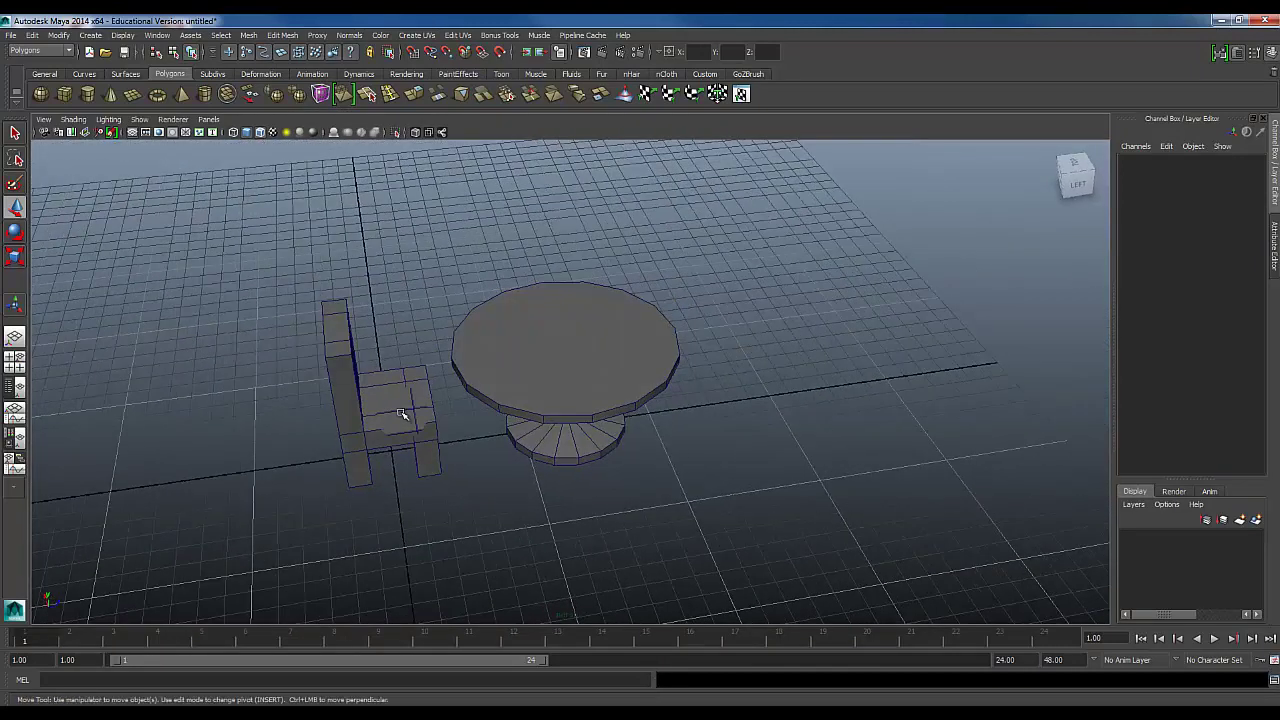
Duplicate the chair and move the copy along Z to the opposite side of the table, at about 6.17.
click(403, 417)
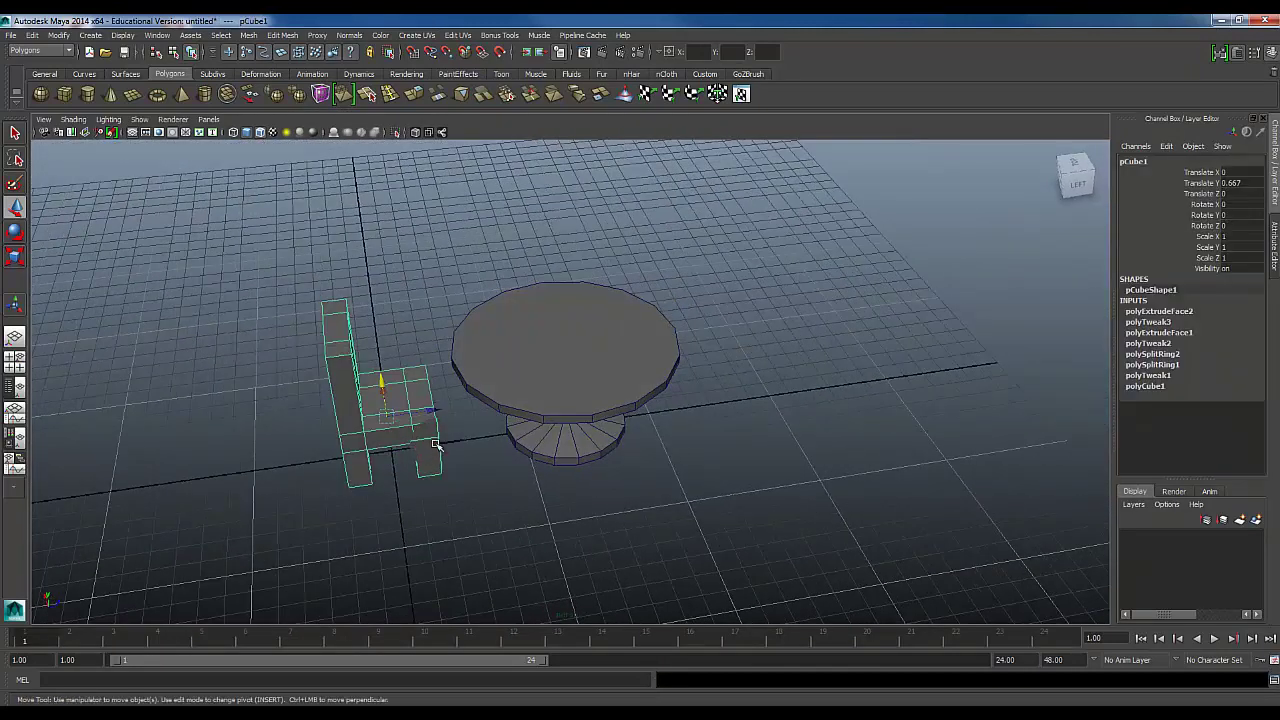
drag(433, 410, 777, 414)
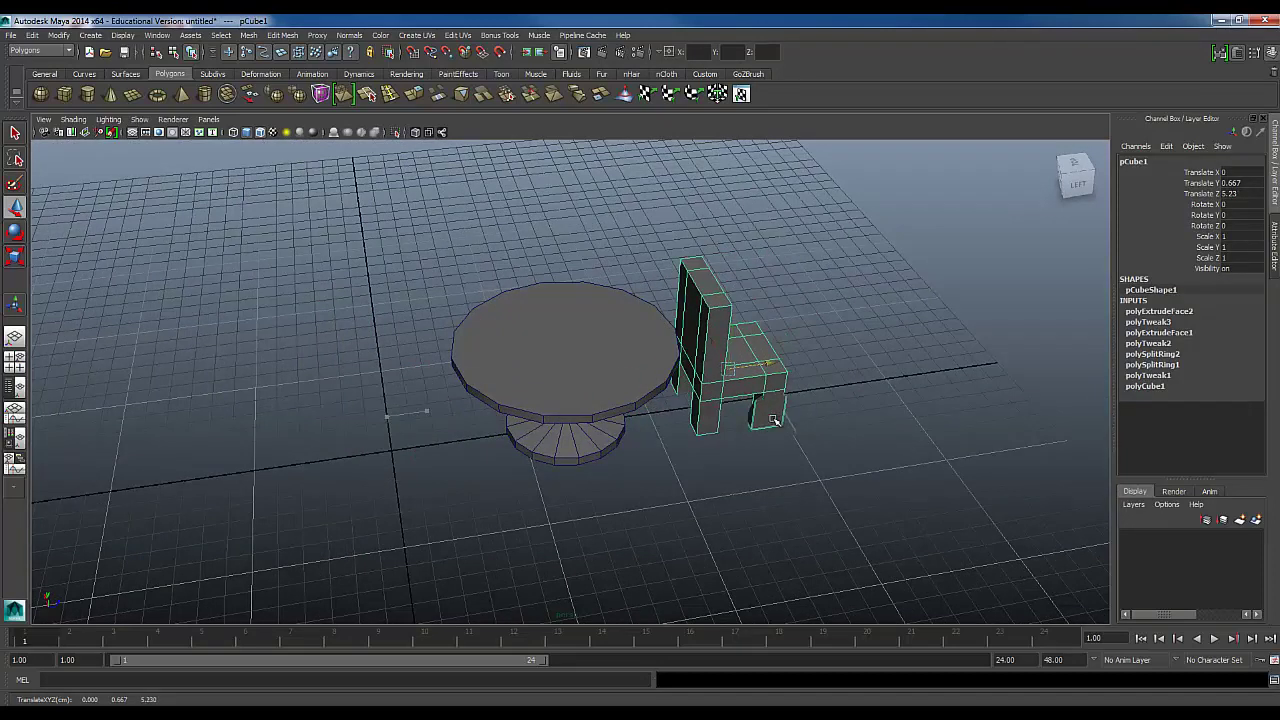
key(ctrl+z)
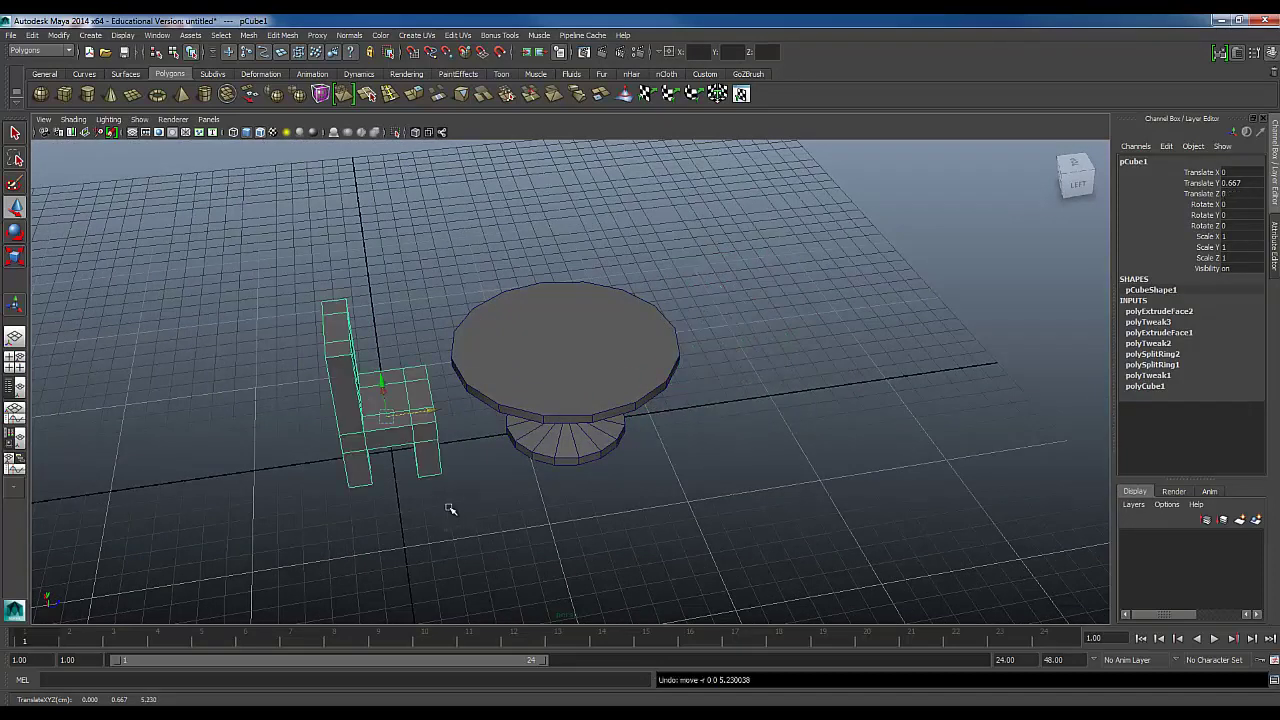
key(ctrl+d)
drag(433, 411, 857, 402)
Rotate the copied chair 180 degrees about Y so it faces the table.
key(e)
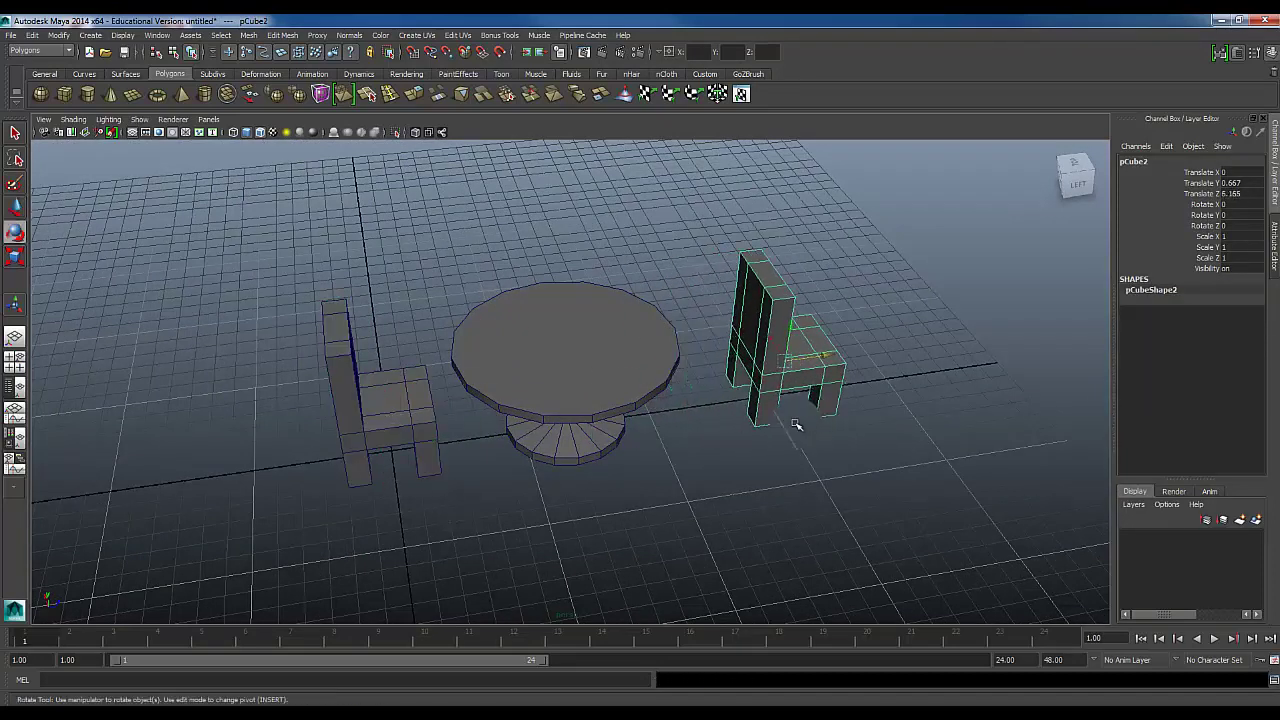
drag(763, 394, 650, 397)
click(687, 466)
scroll(687, 466, down, 2)
Move both chairs closer to the table, placing the rotated copy at about 4.56 on Z.
click(732, 369)
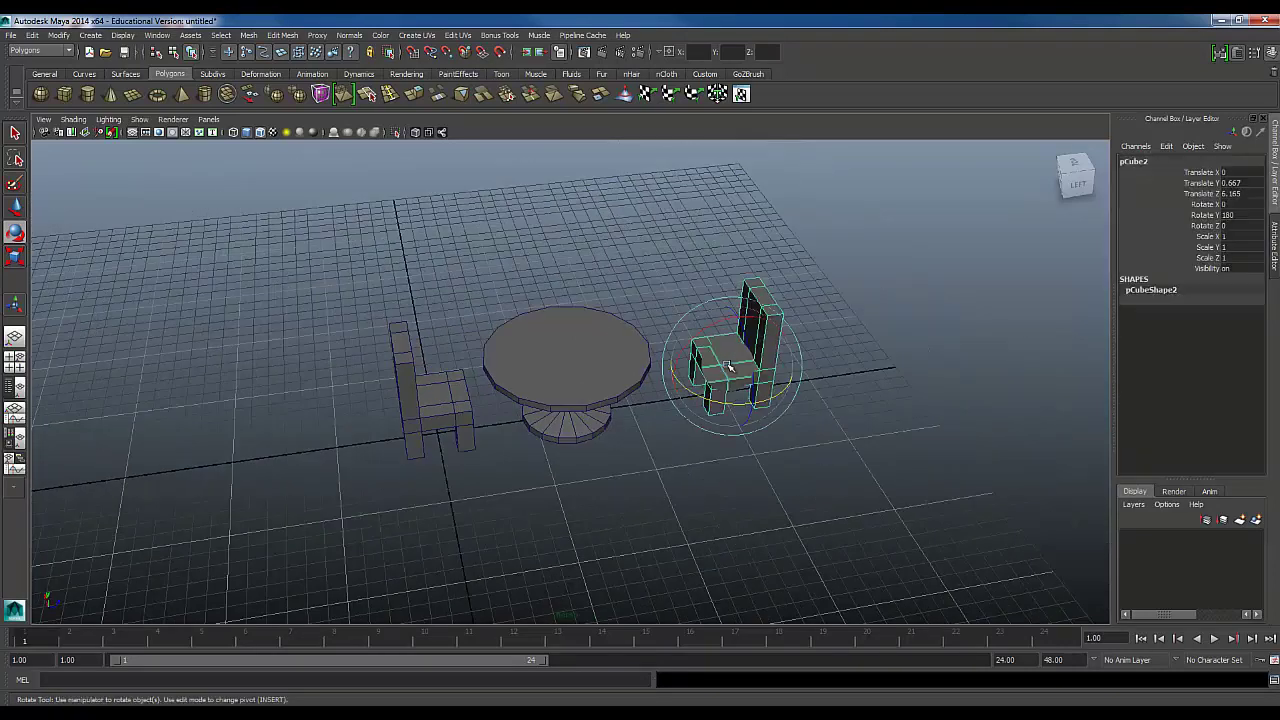
key(w)
drag(778, 364, 519, 397)
click(455, 401)
click(562, 500)
Select the table and both chairs and move the whole set along X away from the grid's centre.
scroll(566, 503, down, 2)
alt+drag(566, 503, 736, 508)
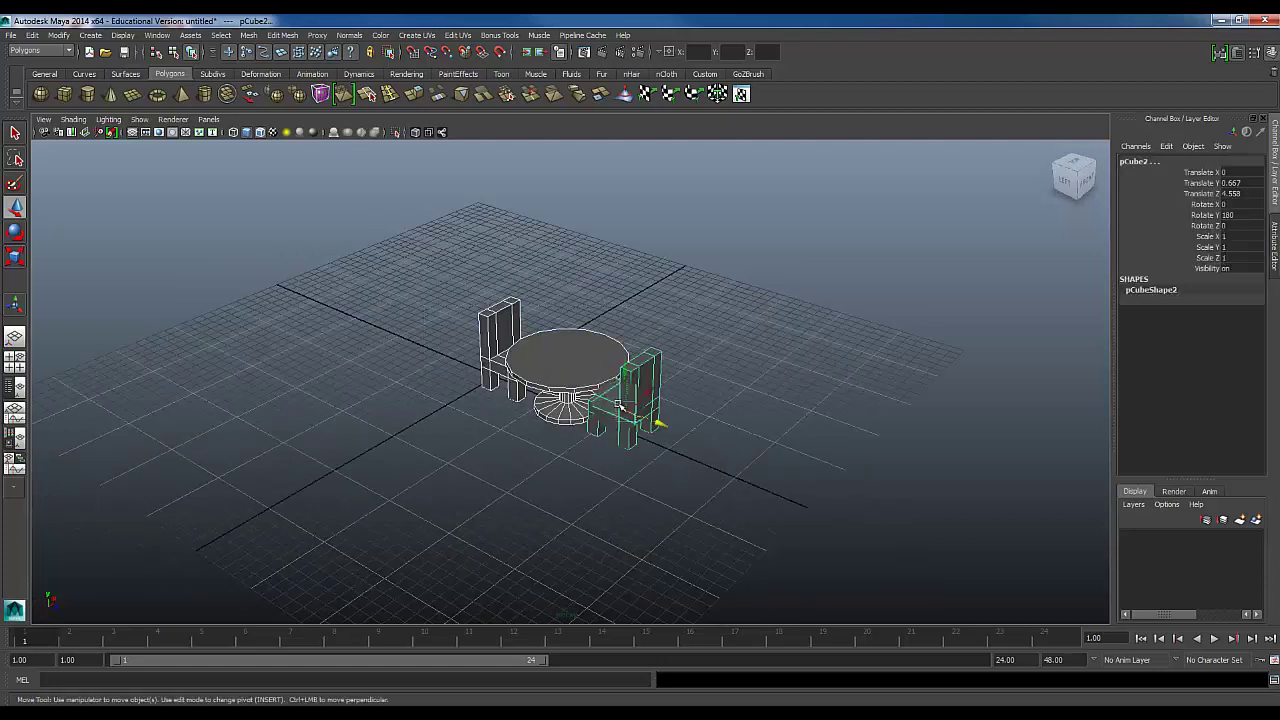
drag(644, 392, 737, 339)
click(482, 497)
click(714, 370)
Create a new polygon cube at the centre of the grid.
click(263, 171)
click(70, 100)
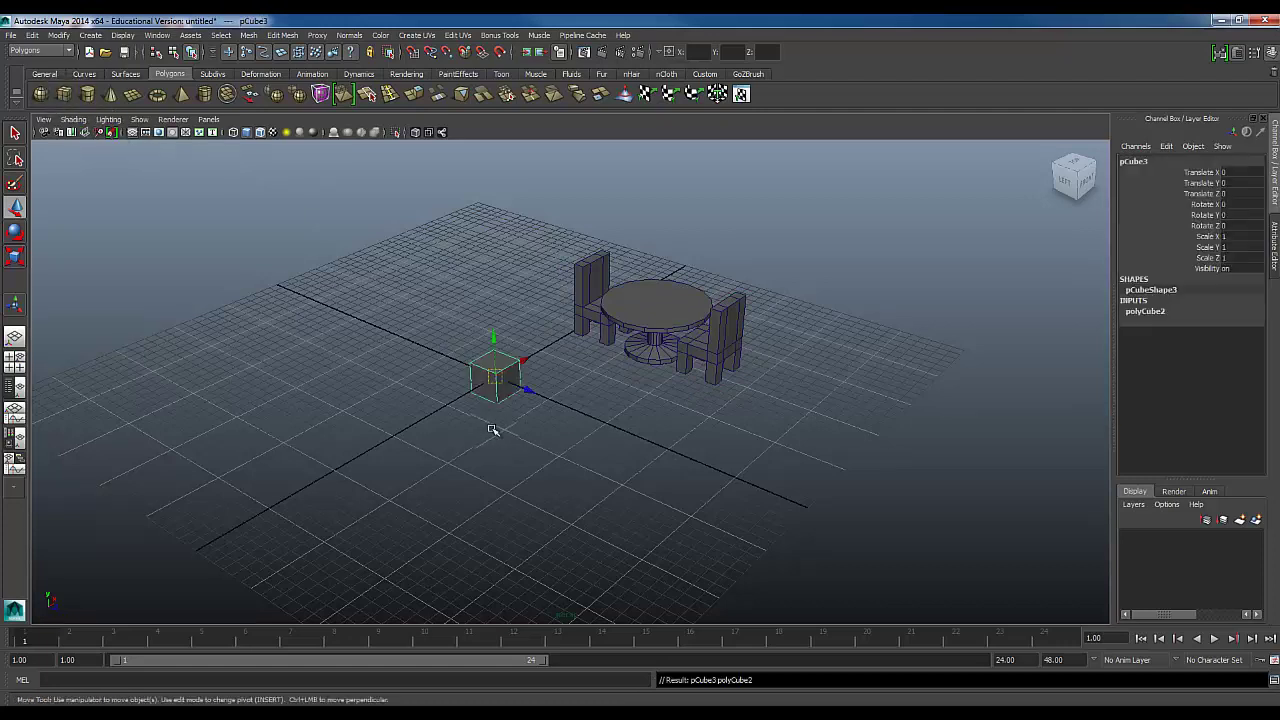
In the front view, snap the cube's bottom vertices up to the ground line and raise its top vertices to about 1 on Y.
scroll(494, 450, up, 5)
alt+drag(485, 436, 449, 437)
alt+middle_drag(449, 437, 548, 504)
alt+drag(548, 504, 500, 506)
scroll(500, 506, up, 4)
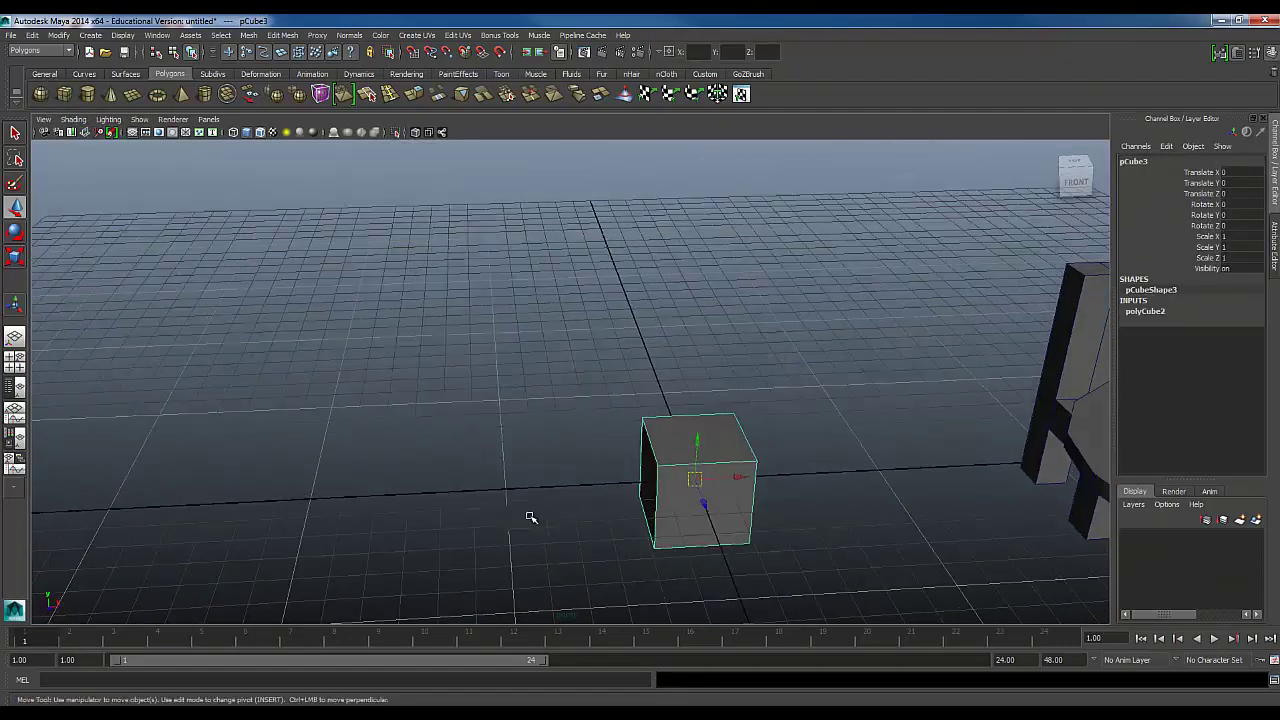
alt+middle_drag(500, 506, 440, 437)
key(space)
key(space)
scroll(343, 514, up, 5)
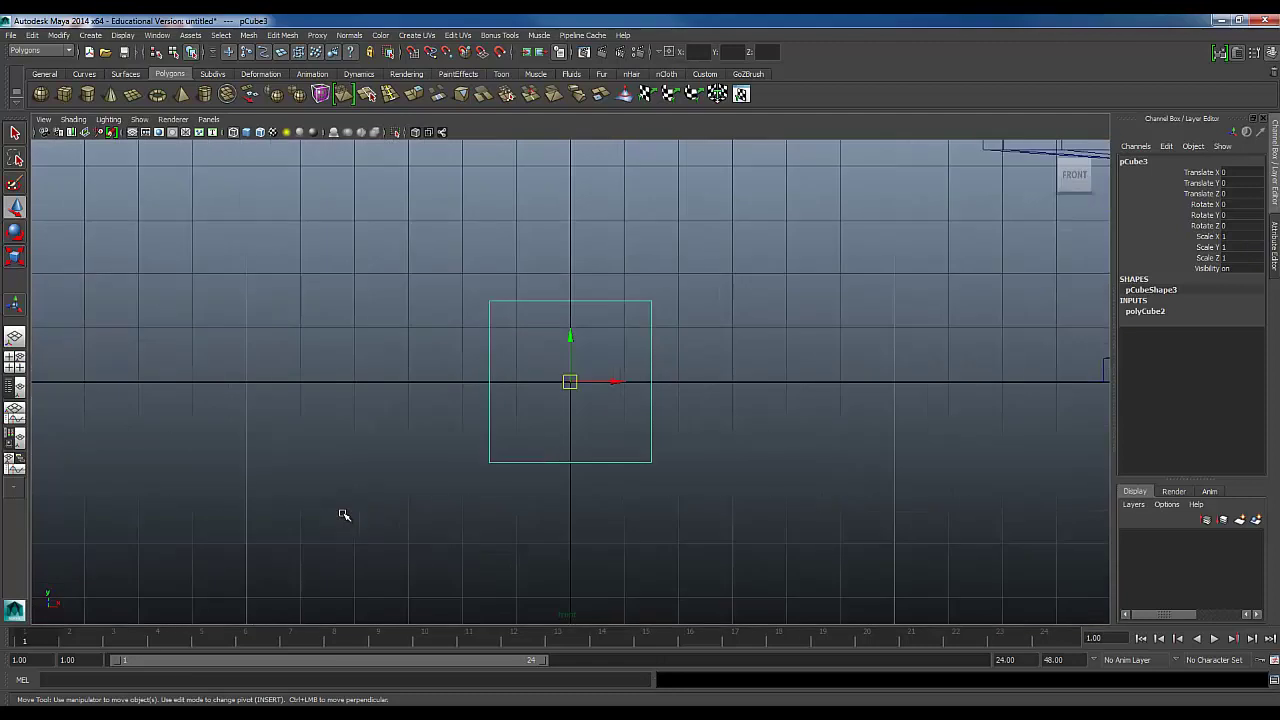
right_drag(530, 430, 444, 412)
drag(444, 412, 655, 497)
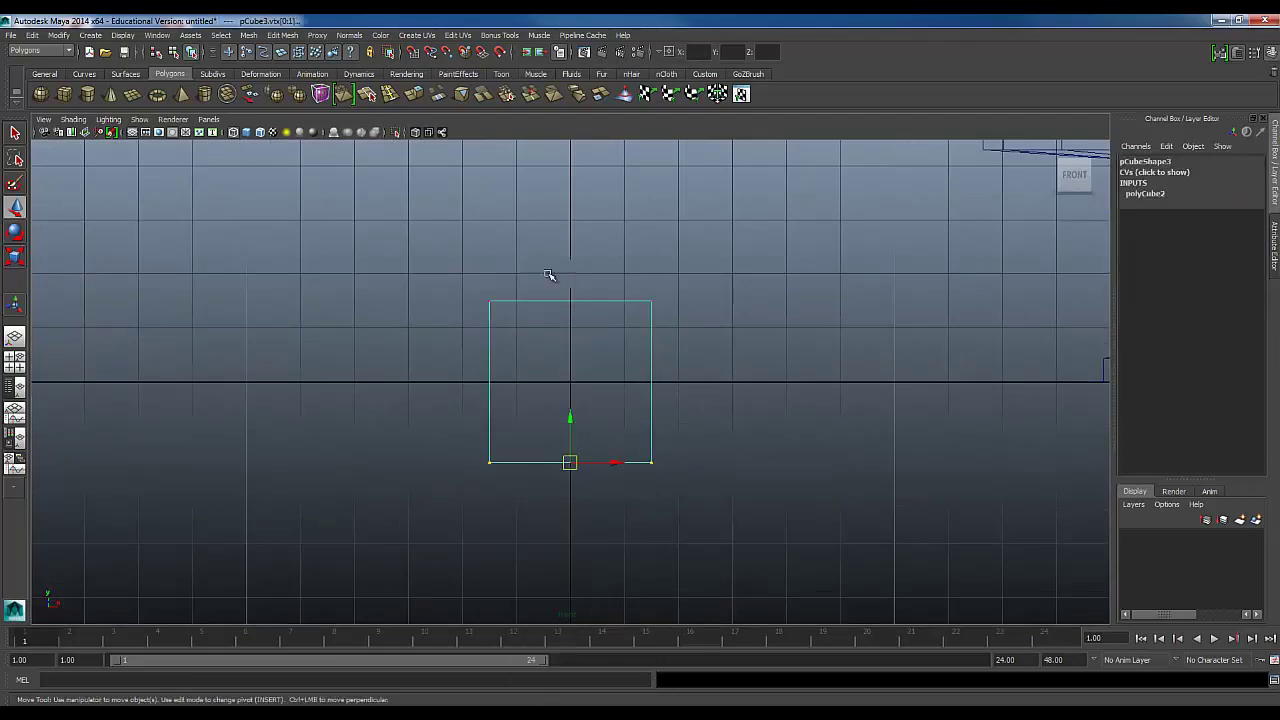
drag(569, 418, 570, 382)
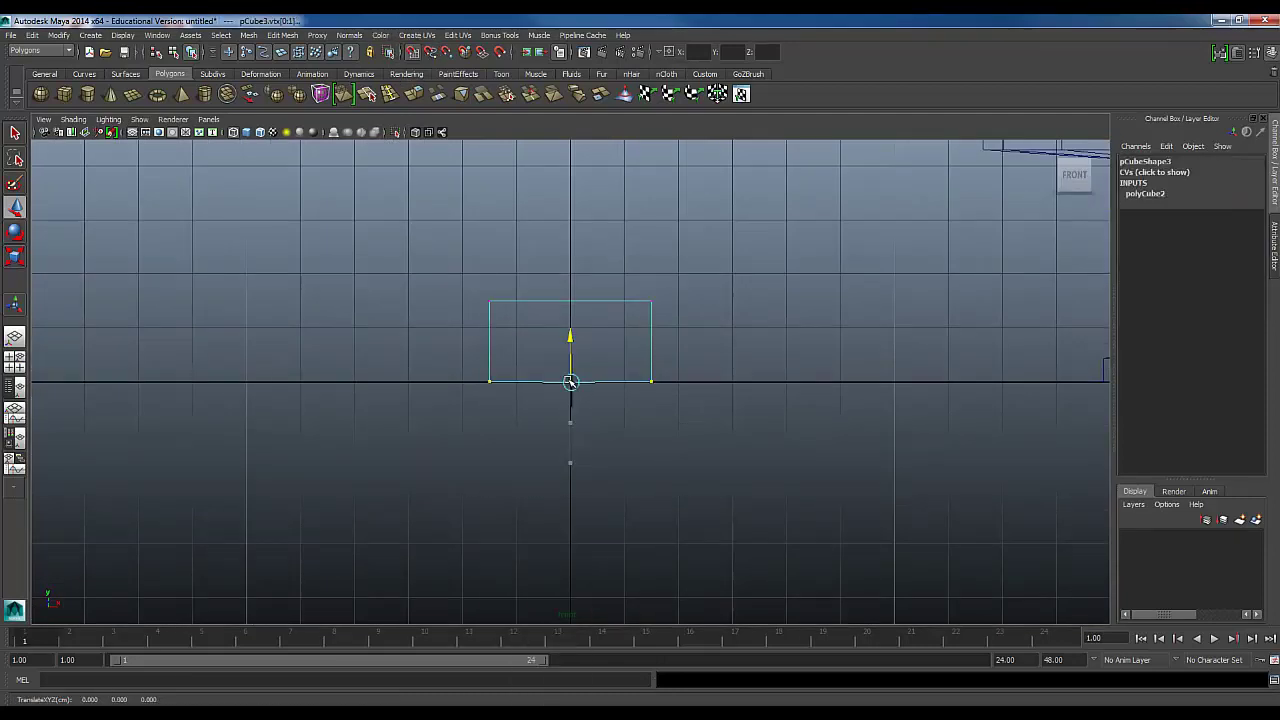
drag(570, 260, 570, 243)
Widen the cube along X by moving its end vertices out to about 1.33 units on each side of the centre.
click(389, 264)
drag(450, 202, 573, 458)
drag(530, 301, 289, 296)
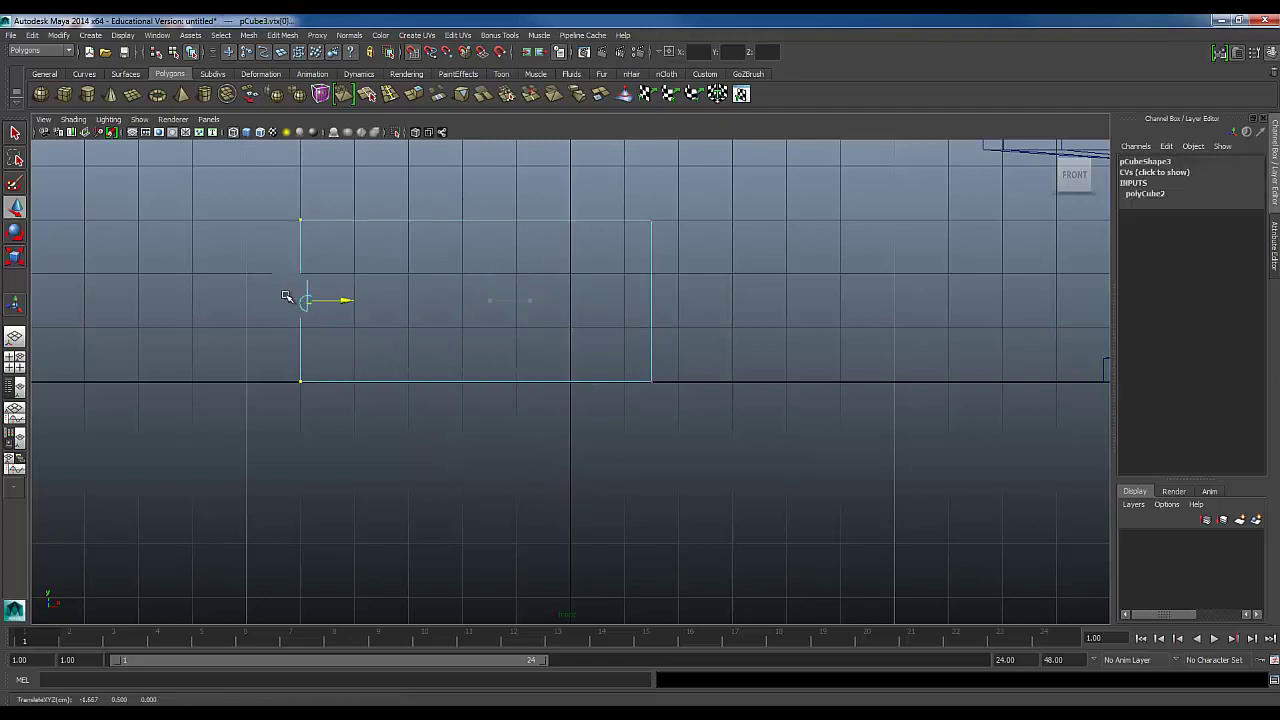
drag(700, 316, 875, 325)
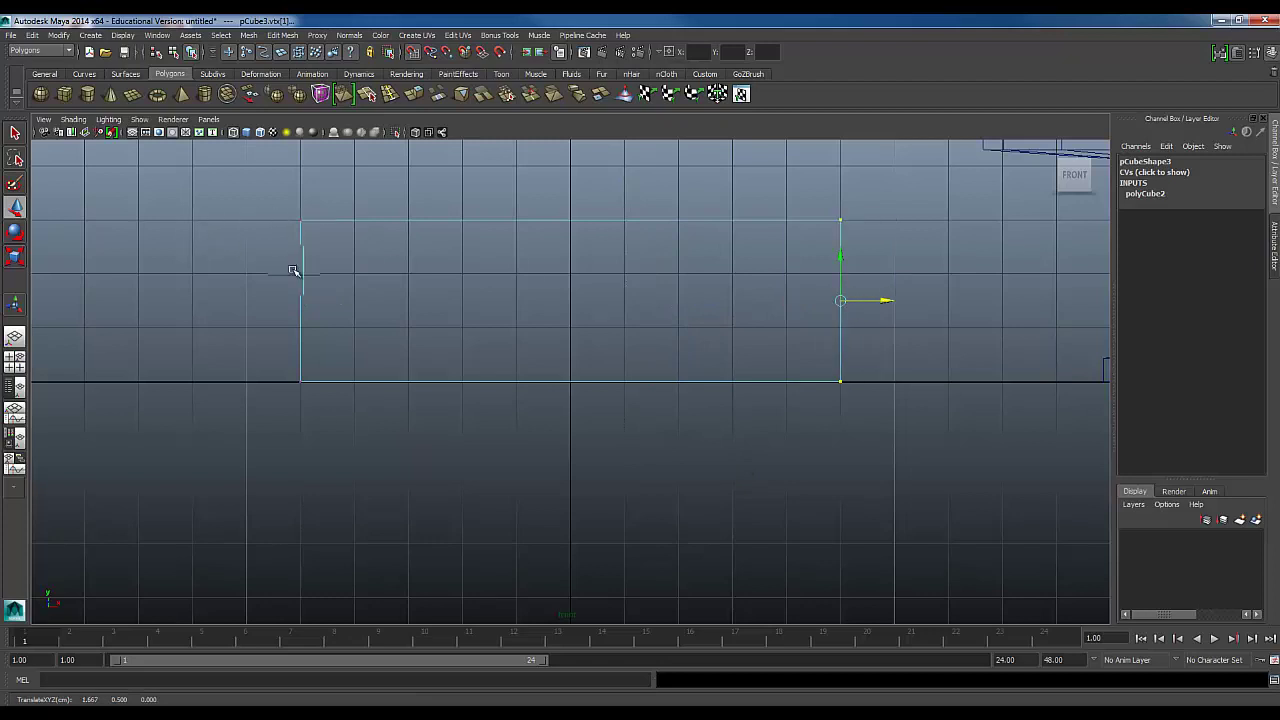
drag(344, 302, 366, 308)
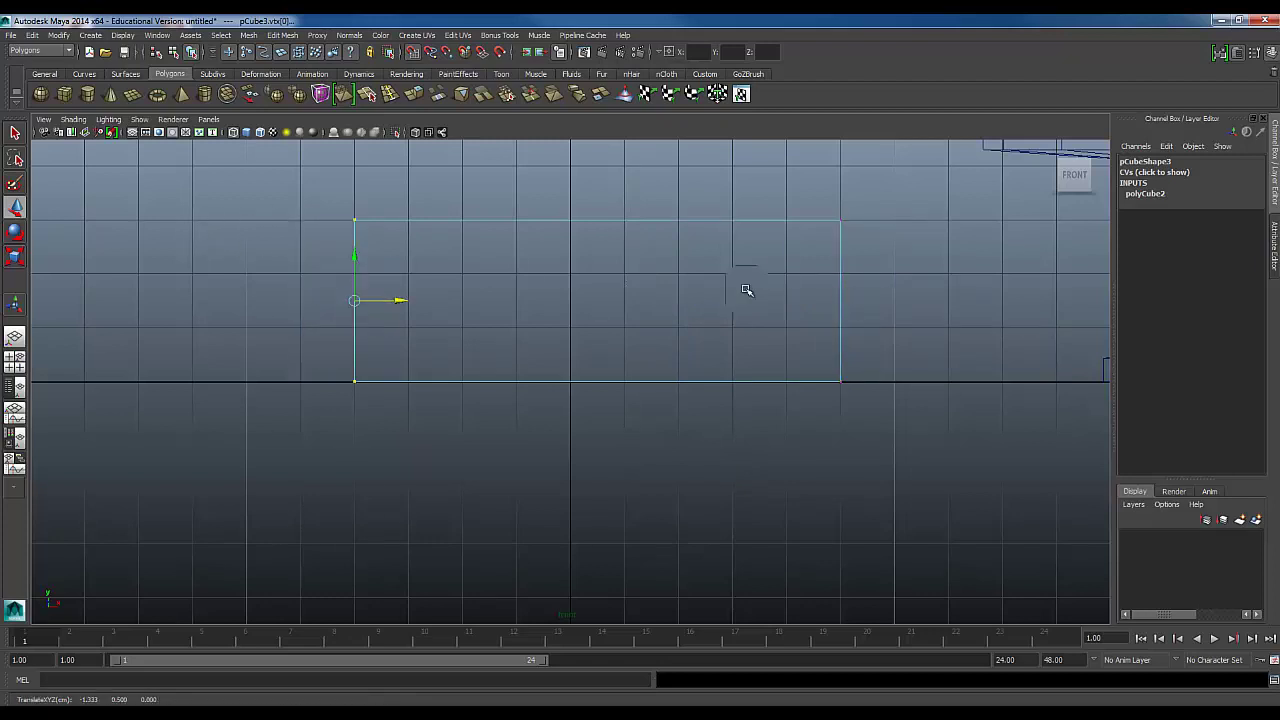
drag(877, 295, 877, 308)
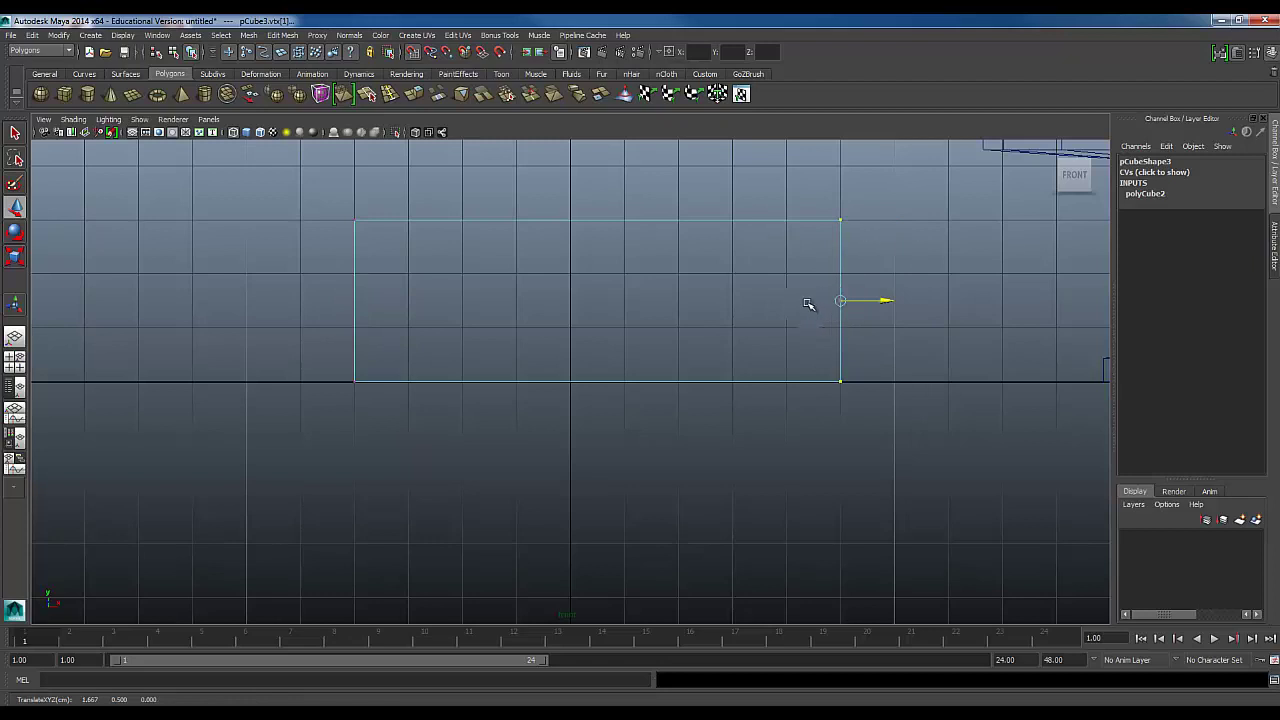
In the perspective view, extrude both end faces of the box outward to form the arm sections of the sofa.
scroll(670, 386, down, 5)
key(space)
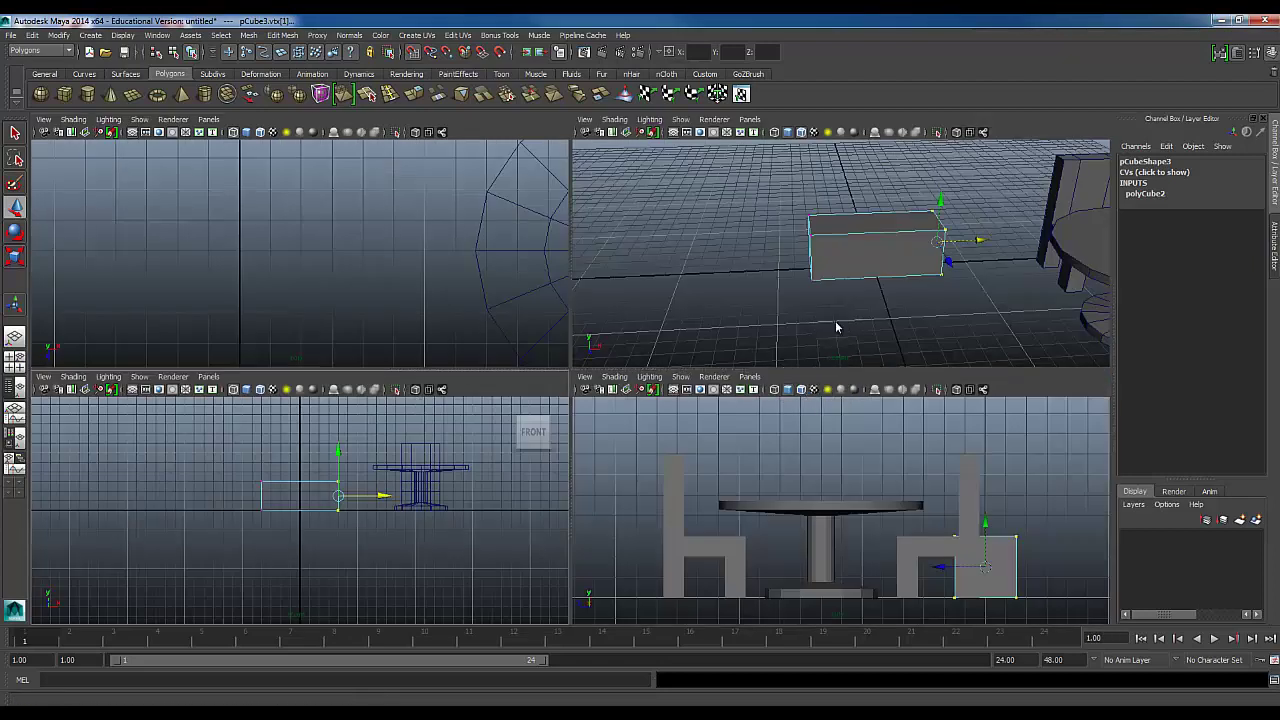
key(space)
alt+drag(652, 378, 700, 366)
alt+middle_drag(609, 363, 655, 460)
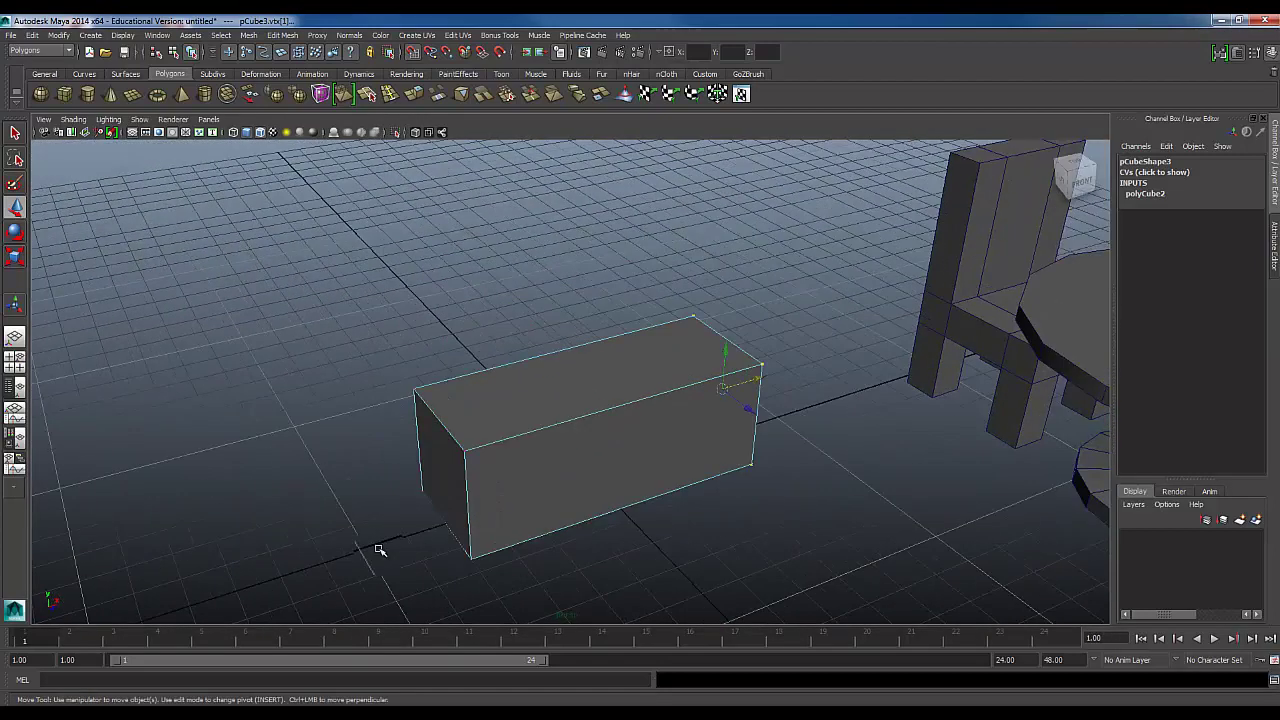
click(380, 549)
alt+drag(421, 517, 503, 523)
alt+middle_drag(503, 523, 567, 451)
right_drag(567, 430, 576, 484)
click(577, 485)
alt+drag(714, 509, 628, 482)
click(712, 463)
alt+drag(532, 474, 571, 511)
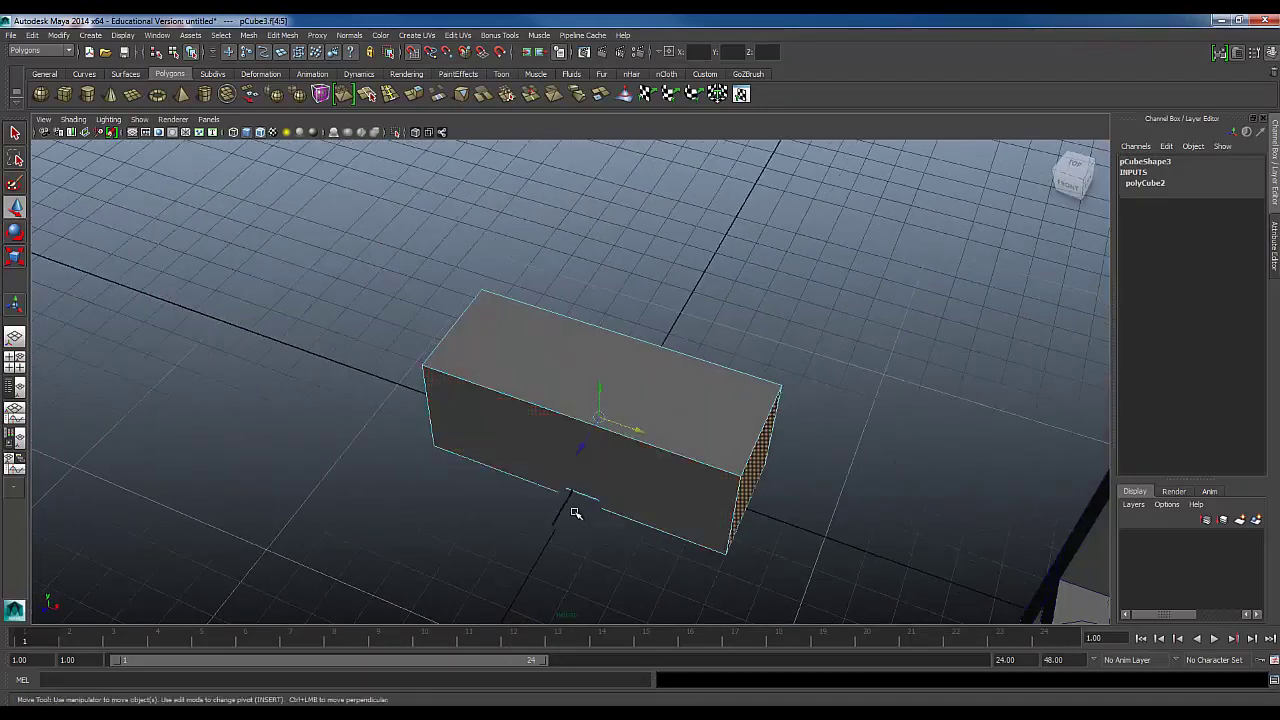
scroll(571, 511, down, 1)
click(416, 100)
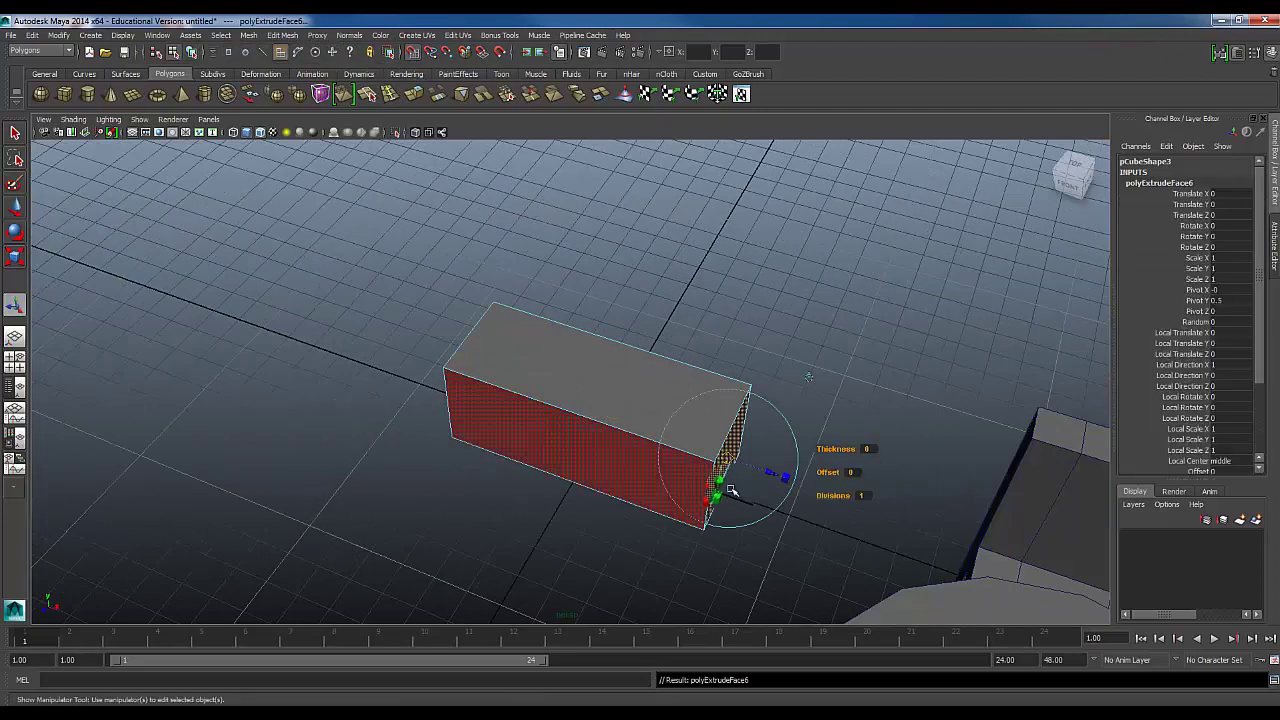
drag(769, 472, 797, 487)
click(449, 557)
Extrude the three long-side faces 0.5 outward to add a rear section for the sofa's backrest.
alt+drag(460, 566, 733, 555)
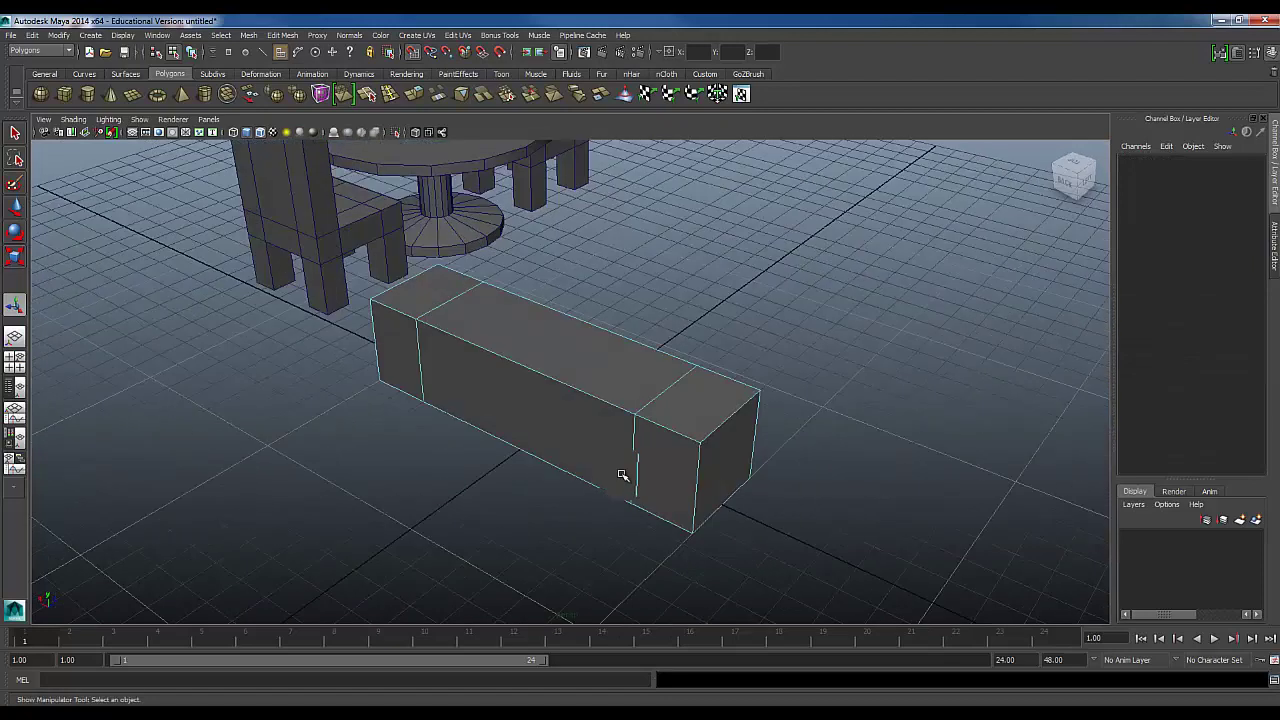
click(653, 470)
shift+click(528, 413)
shift+click(398, 355)
alt+drag(436, 485, 336, 484)
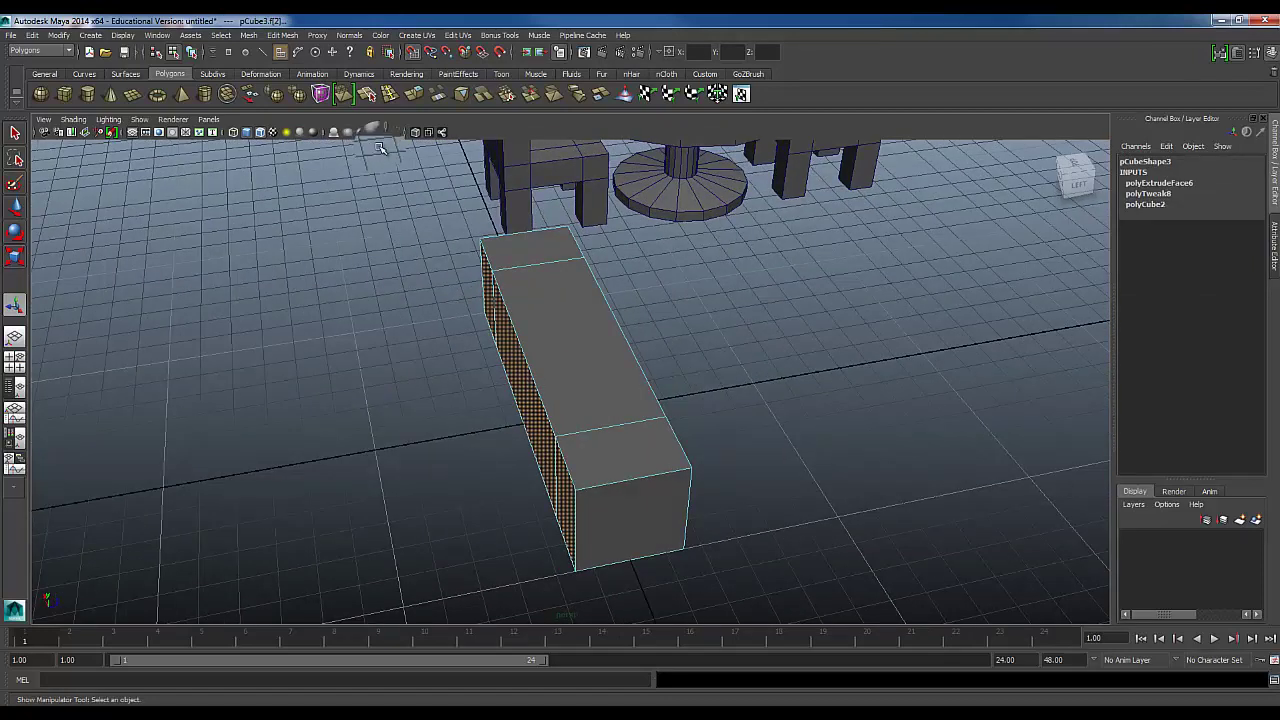
click(416, 96)
drag(478, 399, 463, 400)
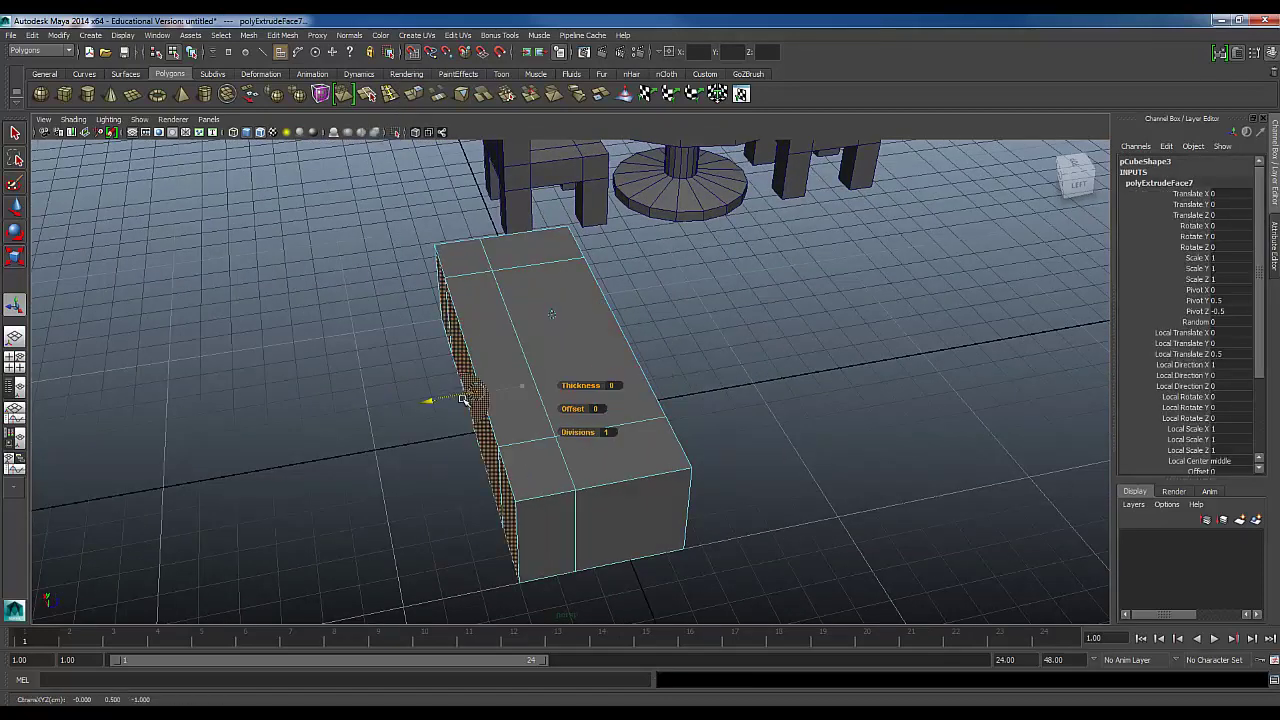
click(425, 492)
Extrude the U-shaped ring of top faces over the arms and rear section upward by about 0.177.
alt+drag(470, 560, 462, 598)
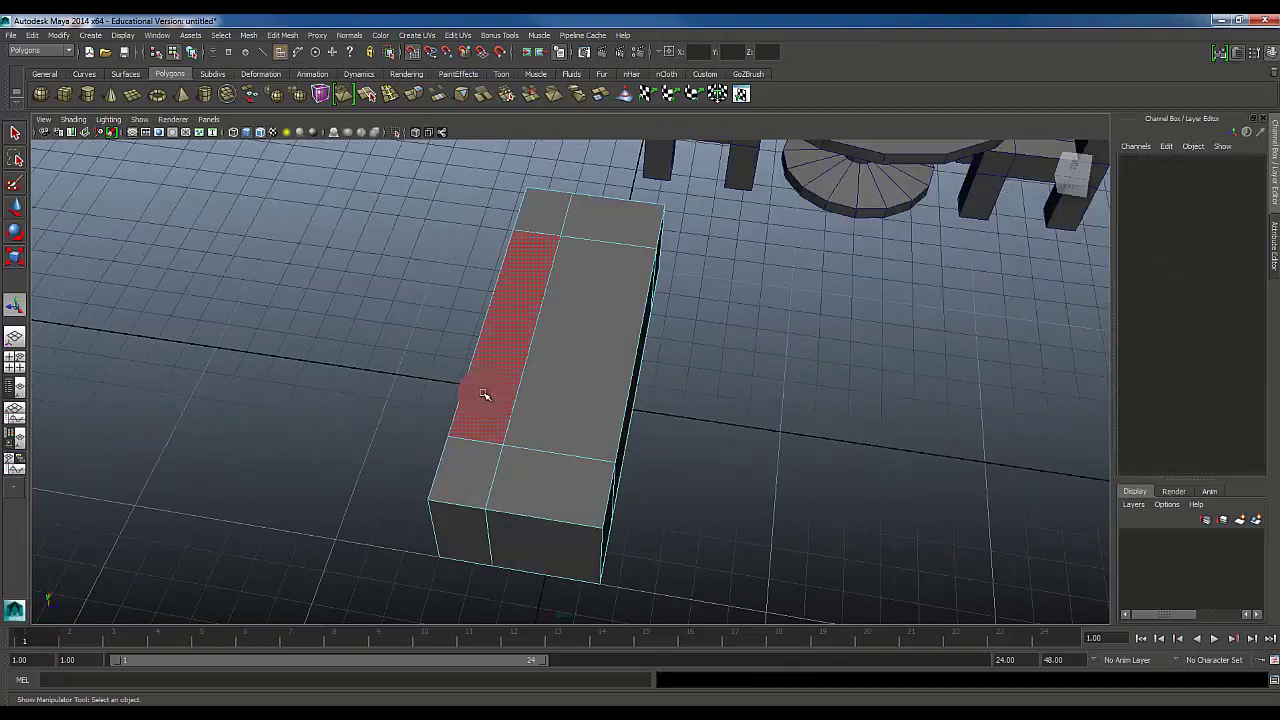
click(484, 395)
alt+drag(533, 426, 536, 388)
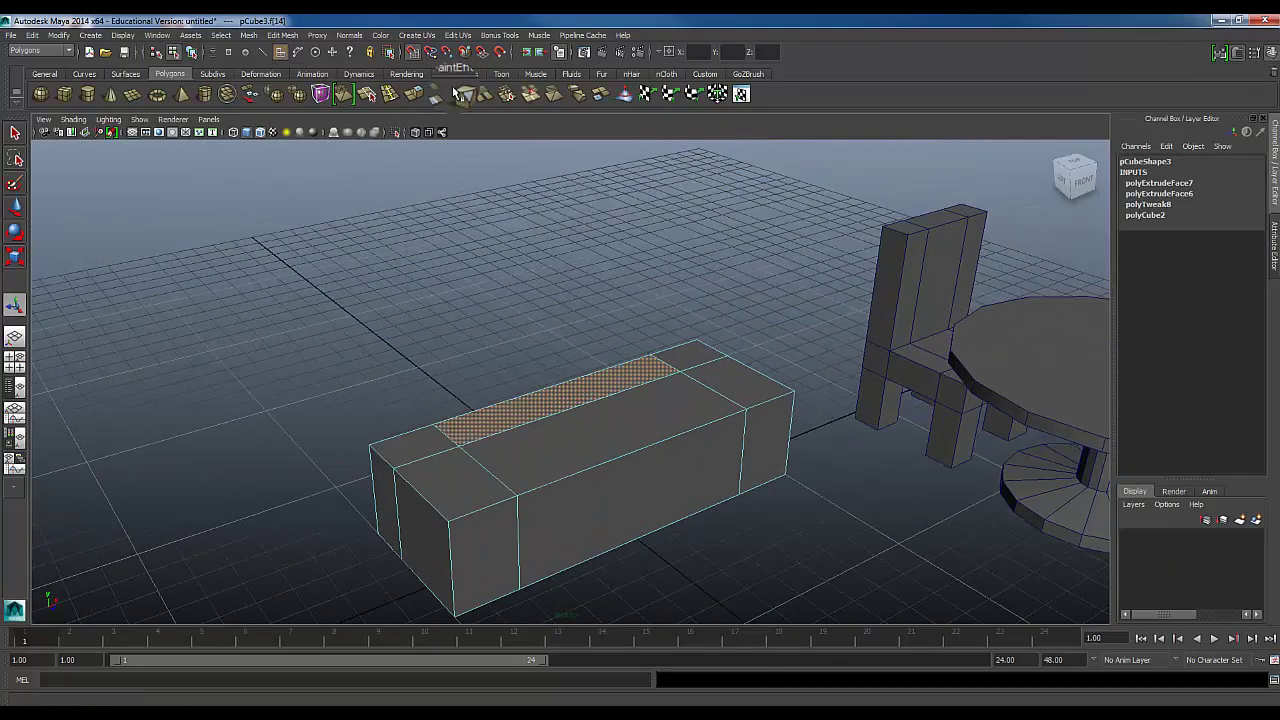
shift+click(402, 451)
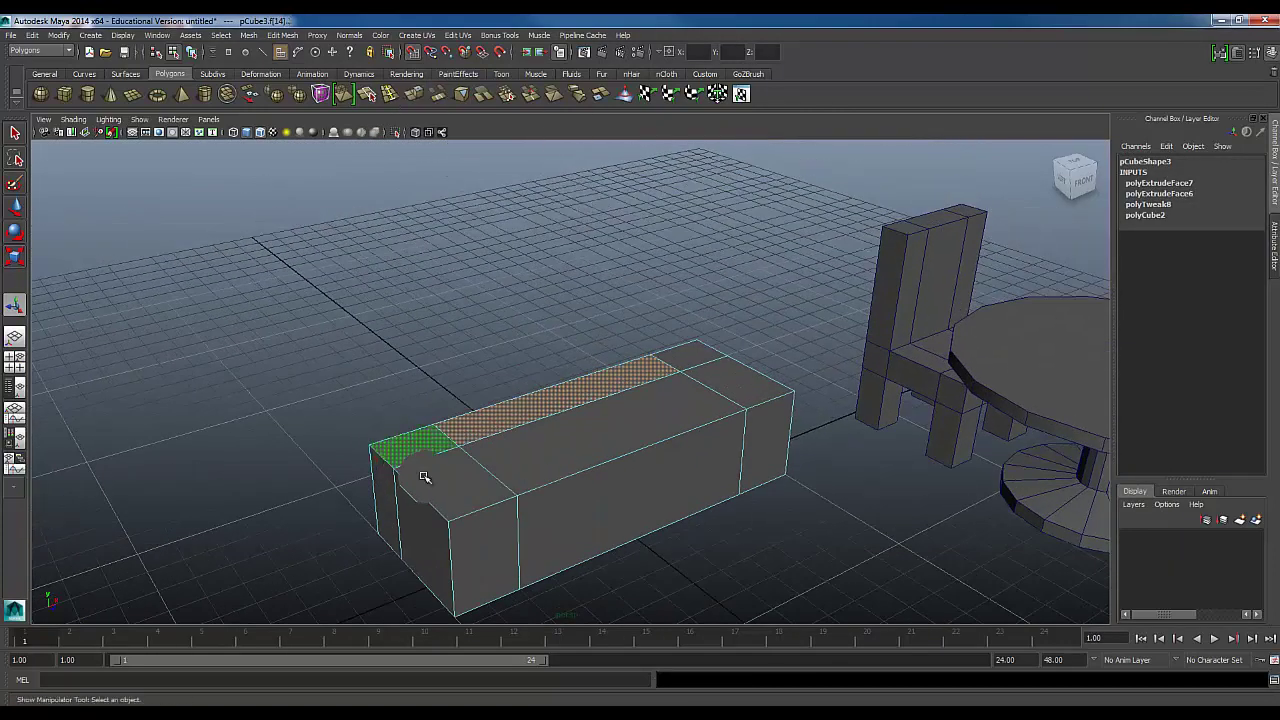
shift+click(438, 487)
shift+click(744, 386)
shift+click(687, 352)
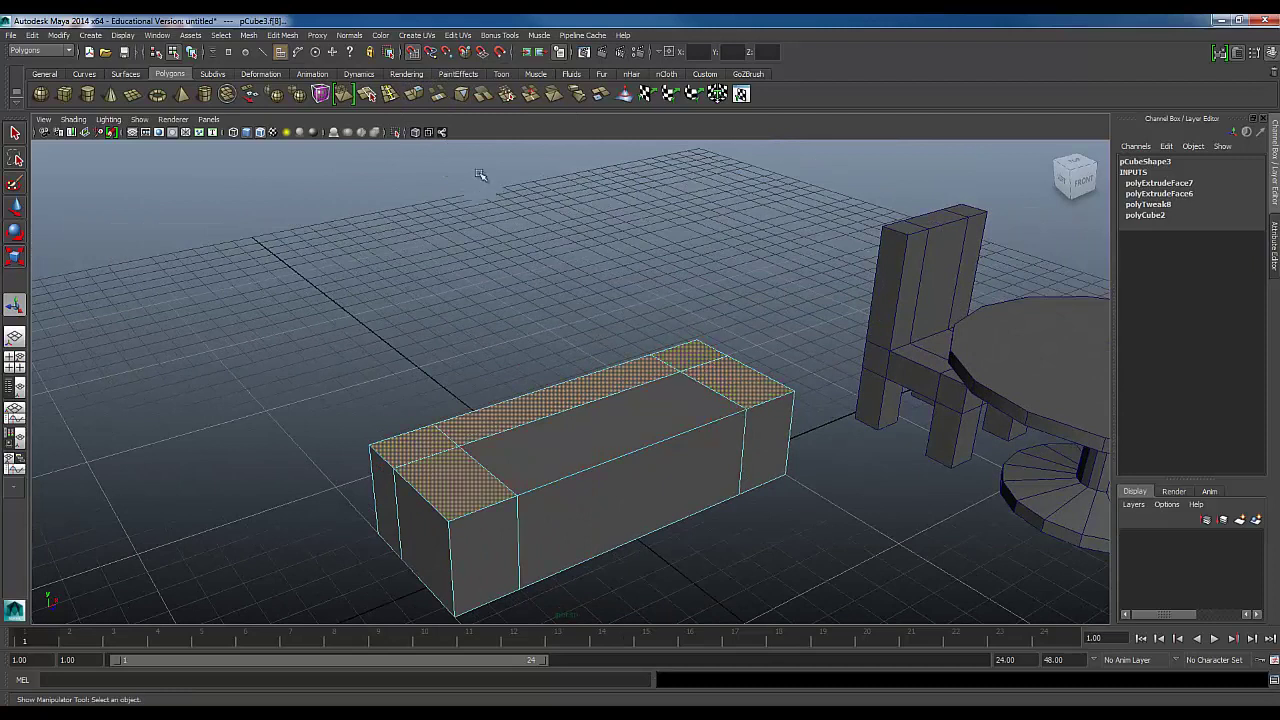
click(414, 95)
drag(740, 344, 740, 332)
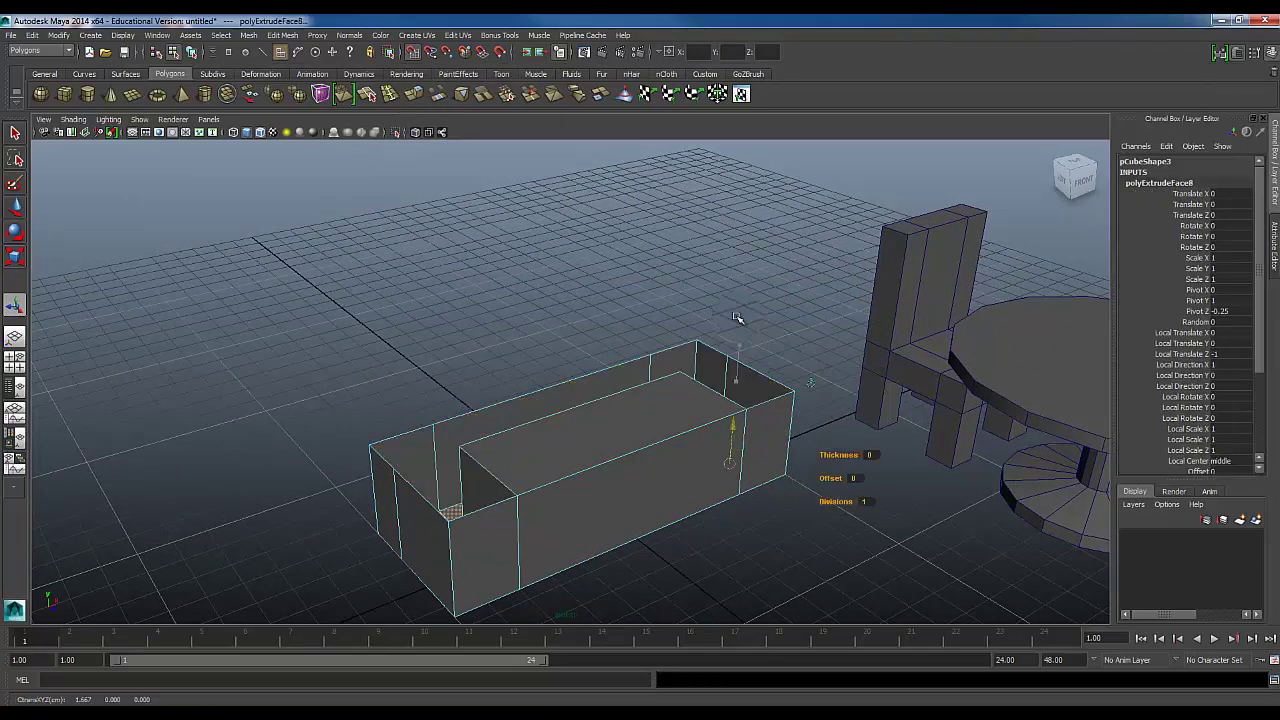
key(ctrl+z)
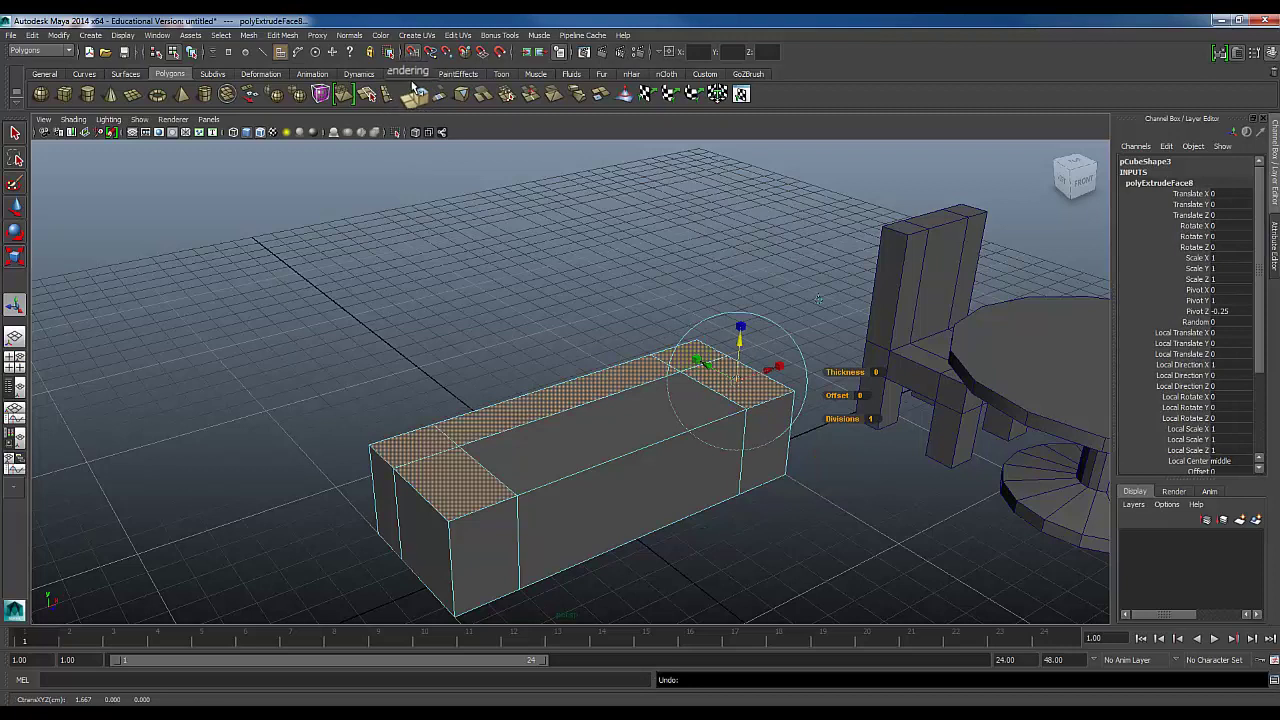
drag(741, 347, 742, 331)
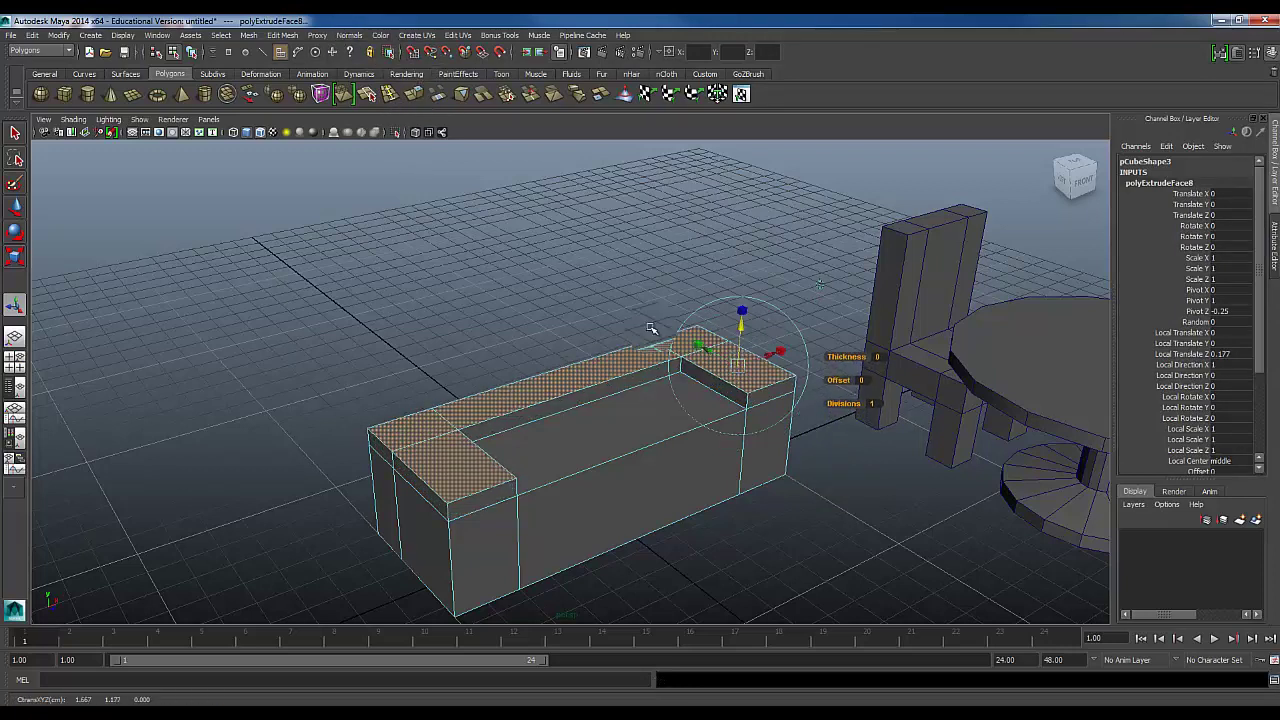
Extrude the middle rear top face upward as the backrest and scale its top face slightly smaller.
click(558, 376)
click(414, 95)
drag(566, 345, 565, 238)
alt+drag(601, 355, 558, 345)
key(r)
drag(513, 288, 527, 313)
click(588, 430)
Scale the outer top edges of both armrests inward along X so the upper outer sides slope.
scroll(640, 448, up, 3)
alt+drag(735, 455, 790, 478)
right_drag(337, 482, 335, 402)
click(308, 452)
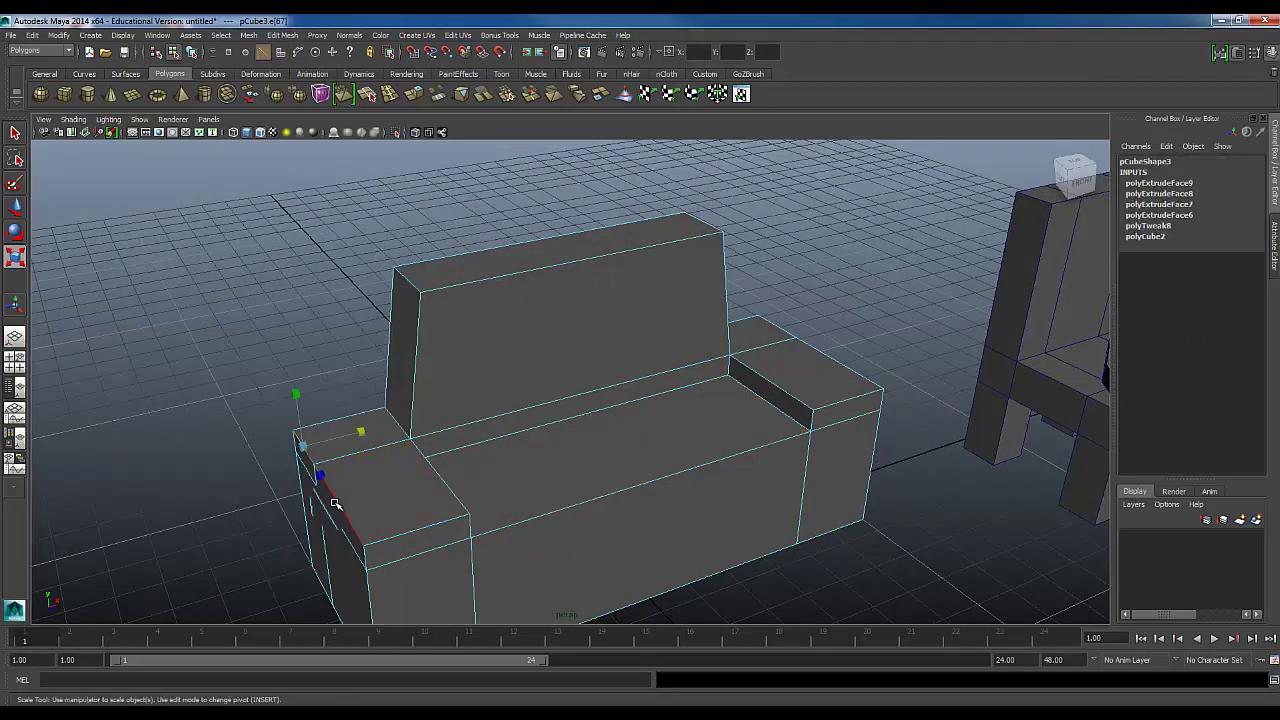
alt+drag(622, 487, 800, 533)
shift+click(838, 517)
drag(628, 433, 725, 370)
Lower the front and back edges of the seat to sink it between the armrests.
click(722, 336)
alt+drag(564, 406, 649, 387)
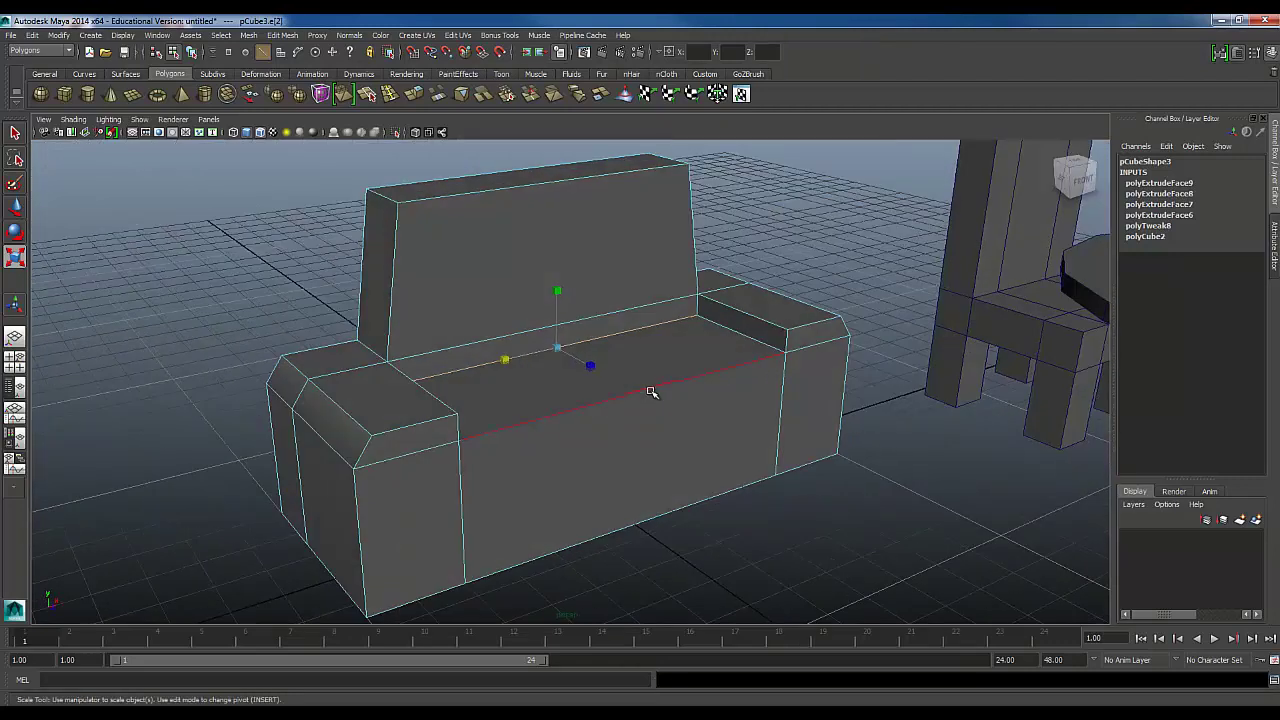
key(w)
drag(594, 333, 597, 384)
Move the backrest's front edges backward along Z, and its top front edge slightly further so the backrest leans back.
alt+drag(602, 486, 620, 526)
scroll(602, 436, up, 3)
alt+middle_drag(521, 230, 530, 290)
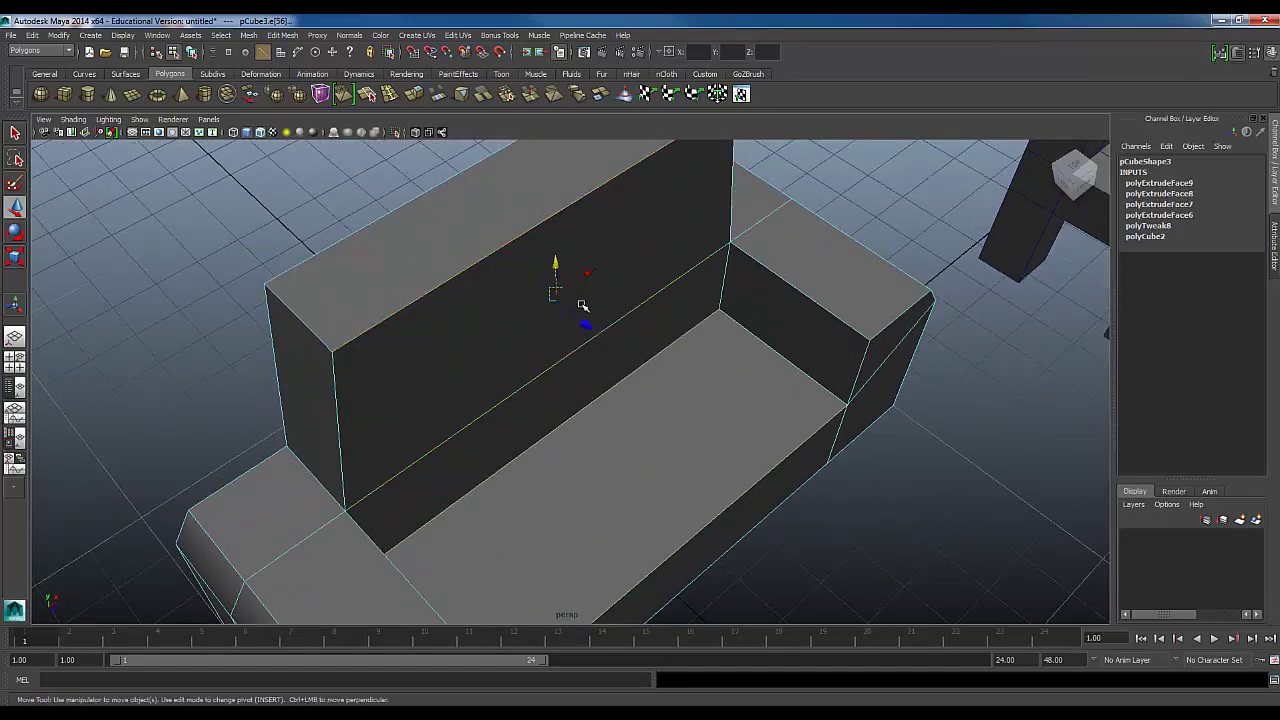
drag(586, 320, 555, 297)
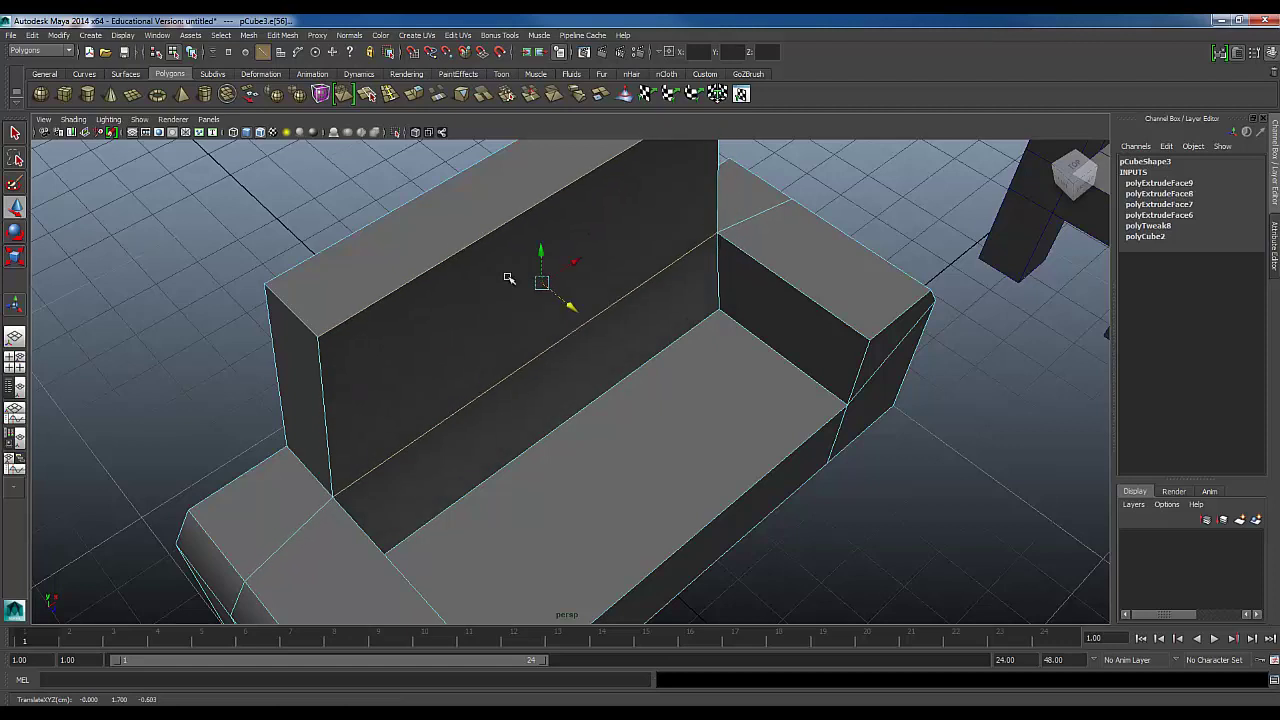
drag(568, 223, 552, 210)
Lower the top face of the backrest to shorten it, leaving no faces selected.
alt+drag(530, 378, 650, 296)
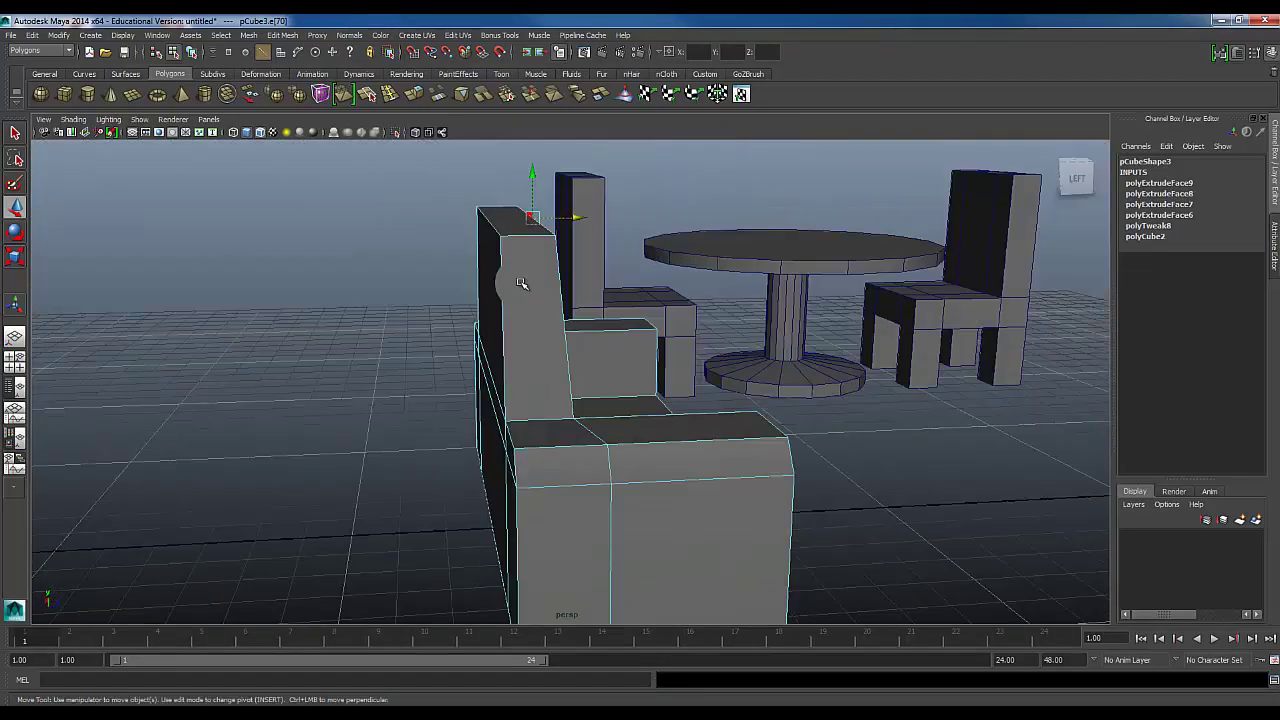
right_drag(520, 284, 510, 246)
right_drag(526, 325, 526, 327)
alt+drag(598, 342, 475, 405)
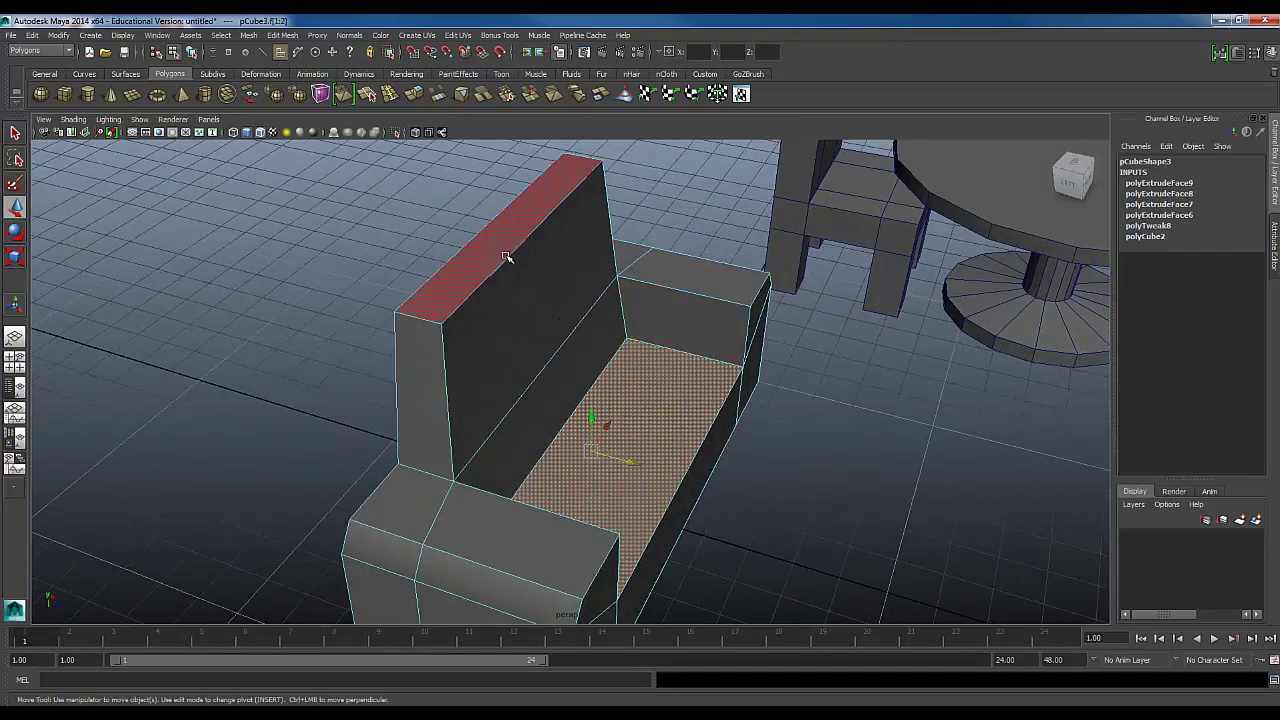
click(506, 257)
drag(509, 188, 511, 260)
alt+drag(514, 349, 544, 325)
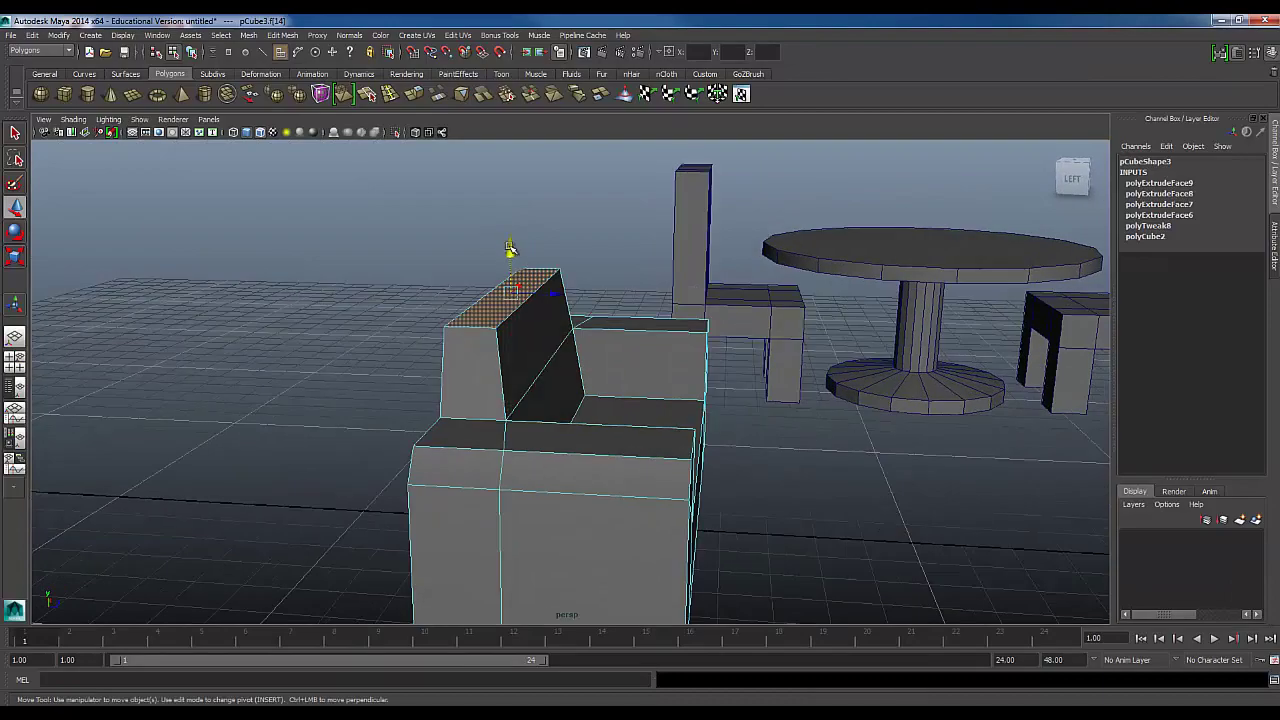
click(372, 283)
alt+drag(602, 446, 621, 505)
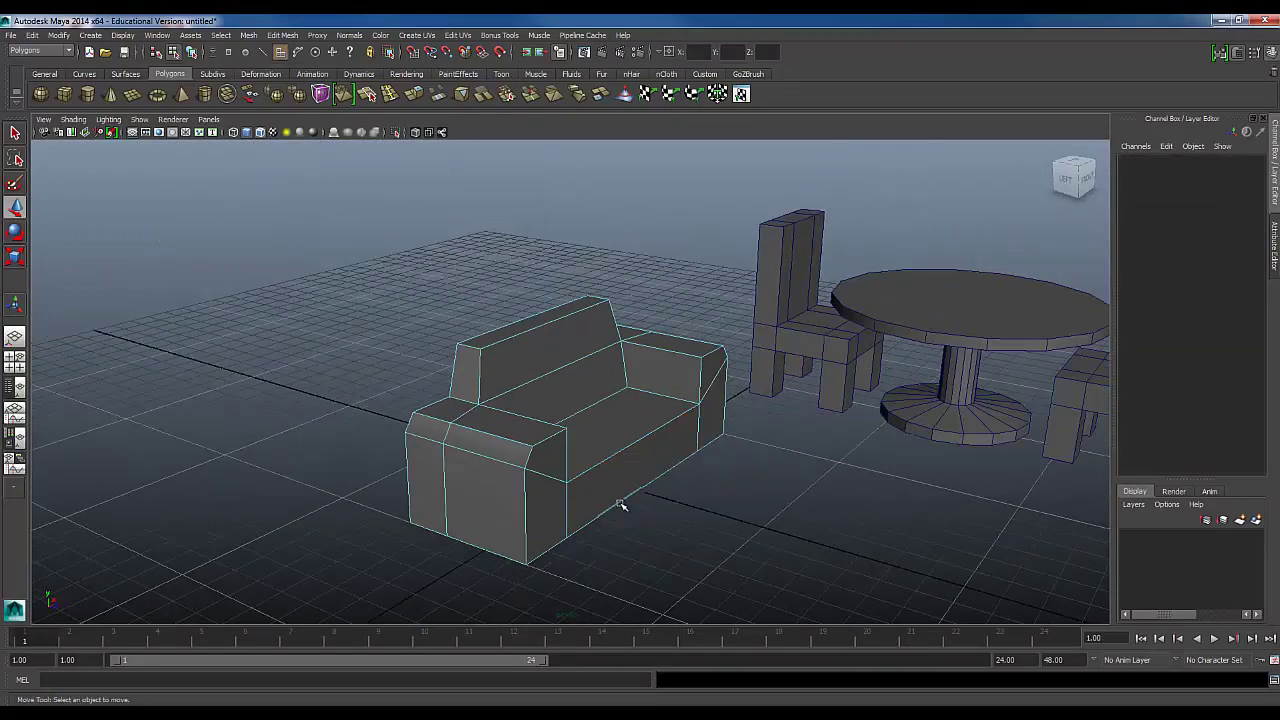
Return to object mode, create a new polygon cube and move it in front of the sofa to about 2.65 on Z.
right_drag(622, 475, 678, 420)
alt+middle_drag(783, 537, 611, 431)
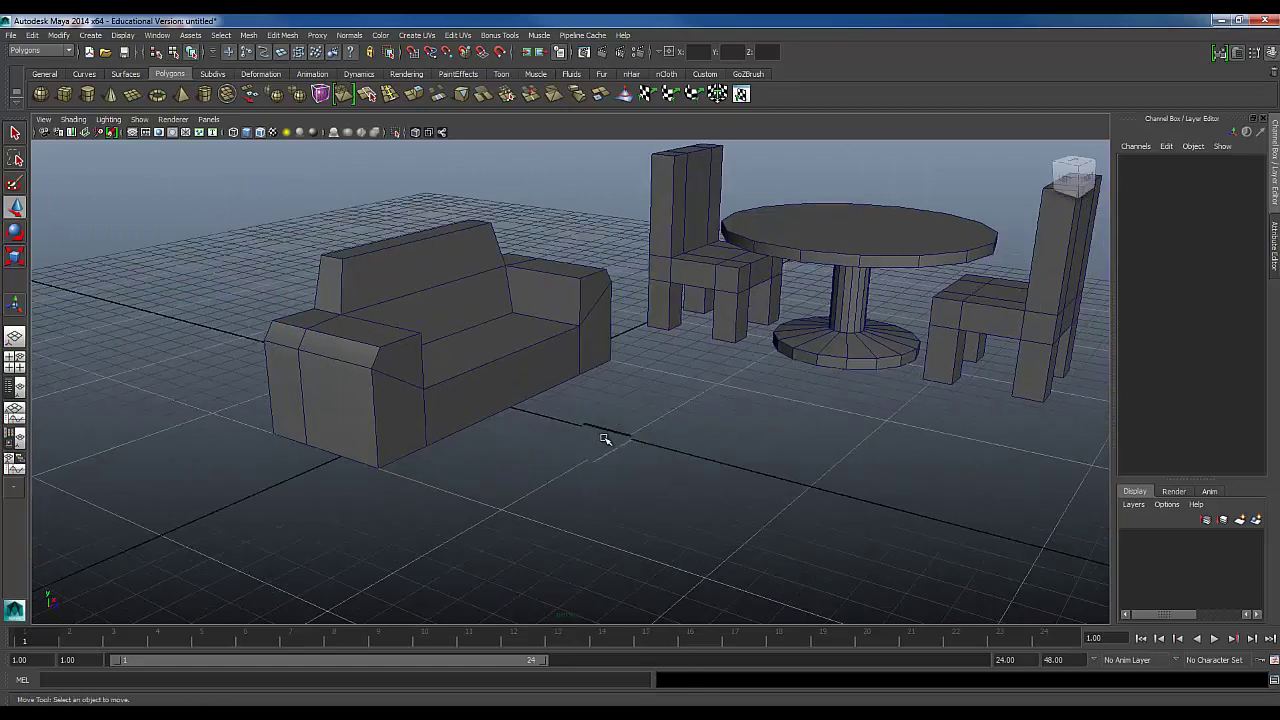
alt+drag(611, 431, 585, 415)
click(66, 95)
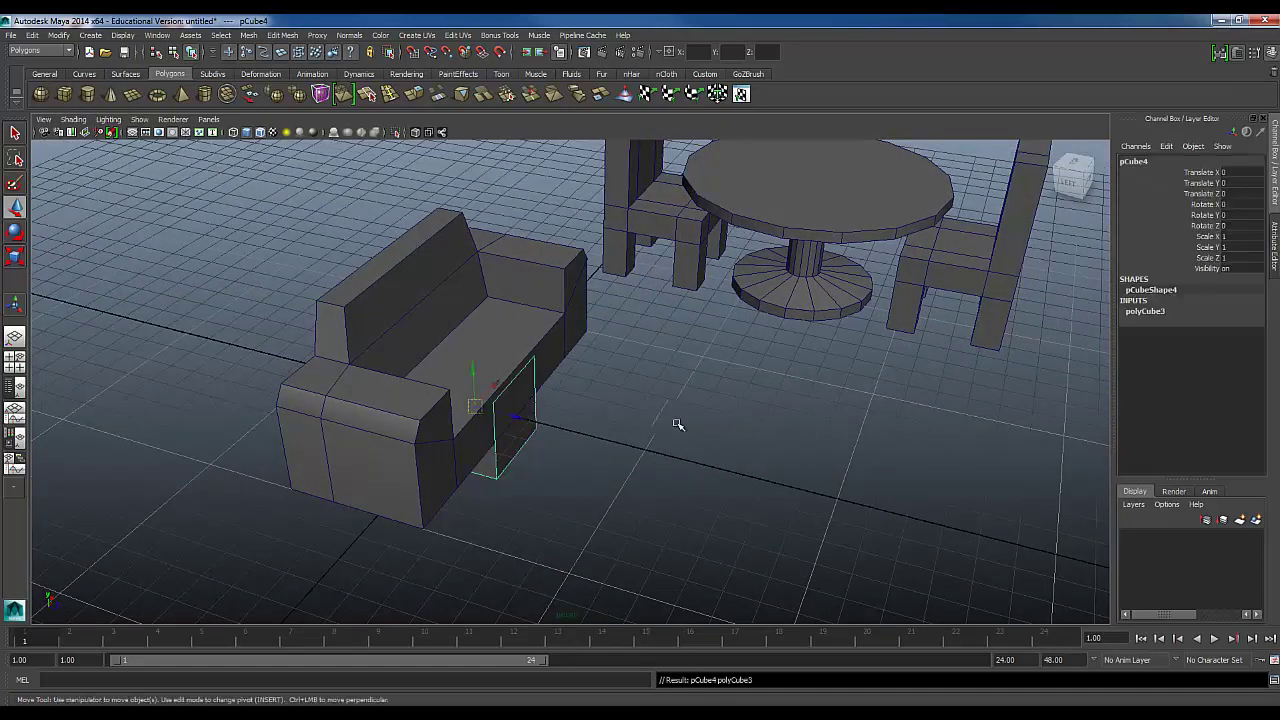
drag(518, 416, 757, 480)
In the top view, snap the new cube to a grid line along Z, closer to the sofa.
key(space)
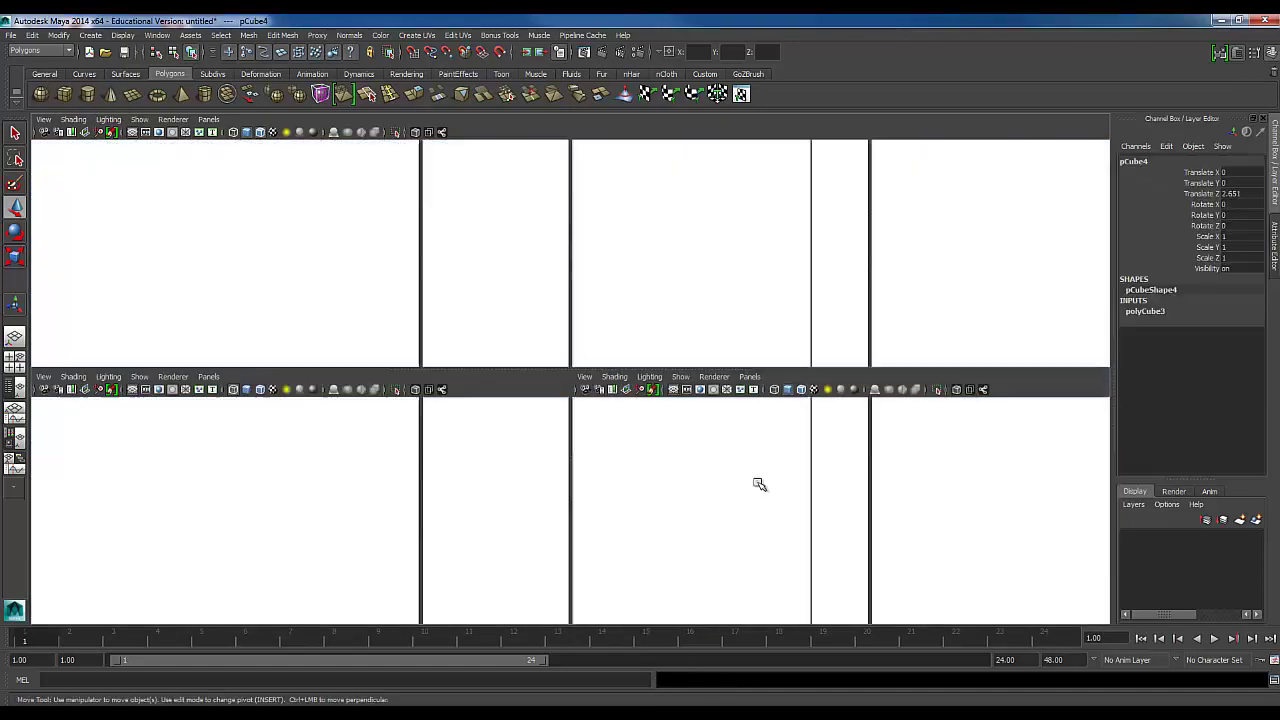
key(space)
scroll(372, 297, down, 8)
scroll(443, 369, up, 3)
key(x)
drag(523, 380, 523, 330)
Snap the new cube's rear and front vertices to grid lines along Z, with the front ones at about 2.33.
scroll(502, 357, up, 4)
alt+middle_drag(518, 350, 563, 430)
right_drag(441, 314, 390, 312)
drag(420, 255, 681, 335)
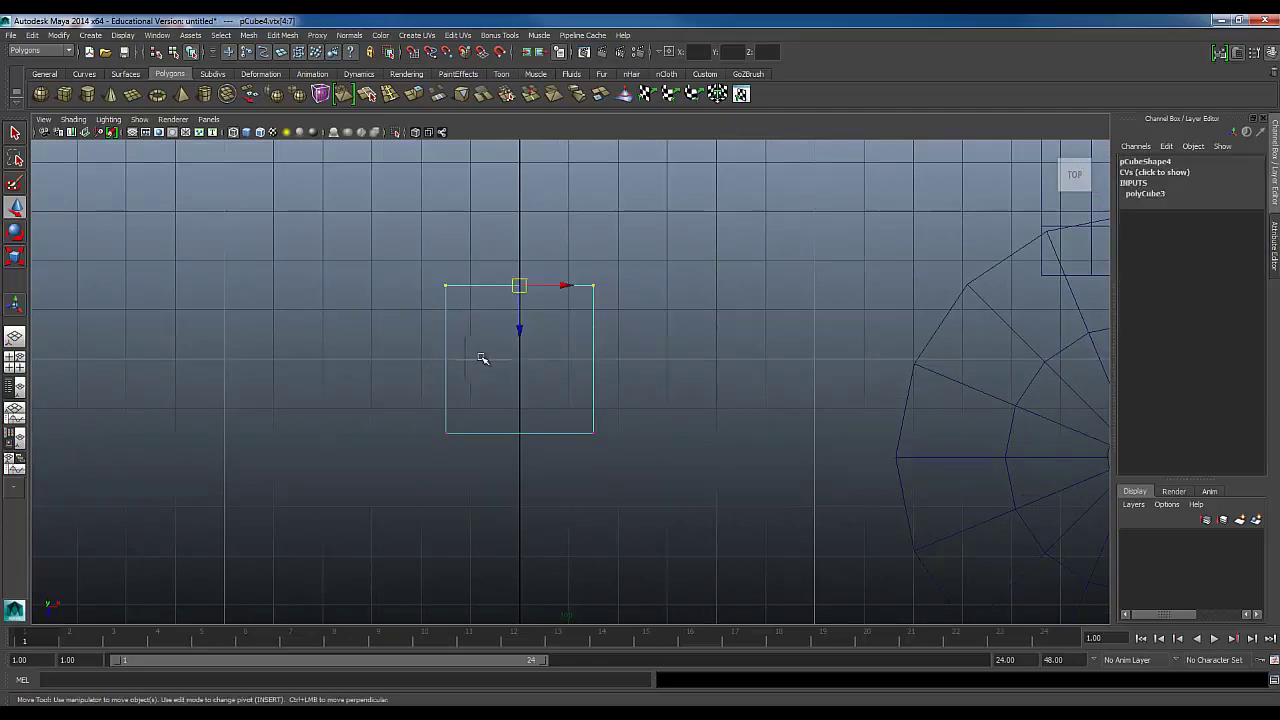
key(x)
drag(520, 326, 521, 324)
drag(425, 405, 625, 465)
key(x)
drag(519, 460, 520, 397)
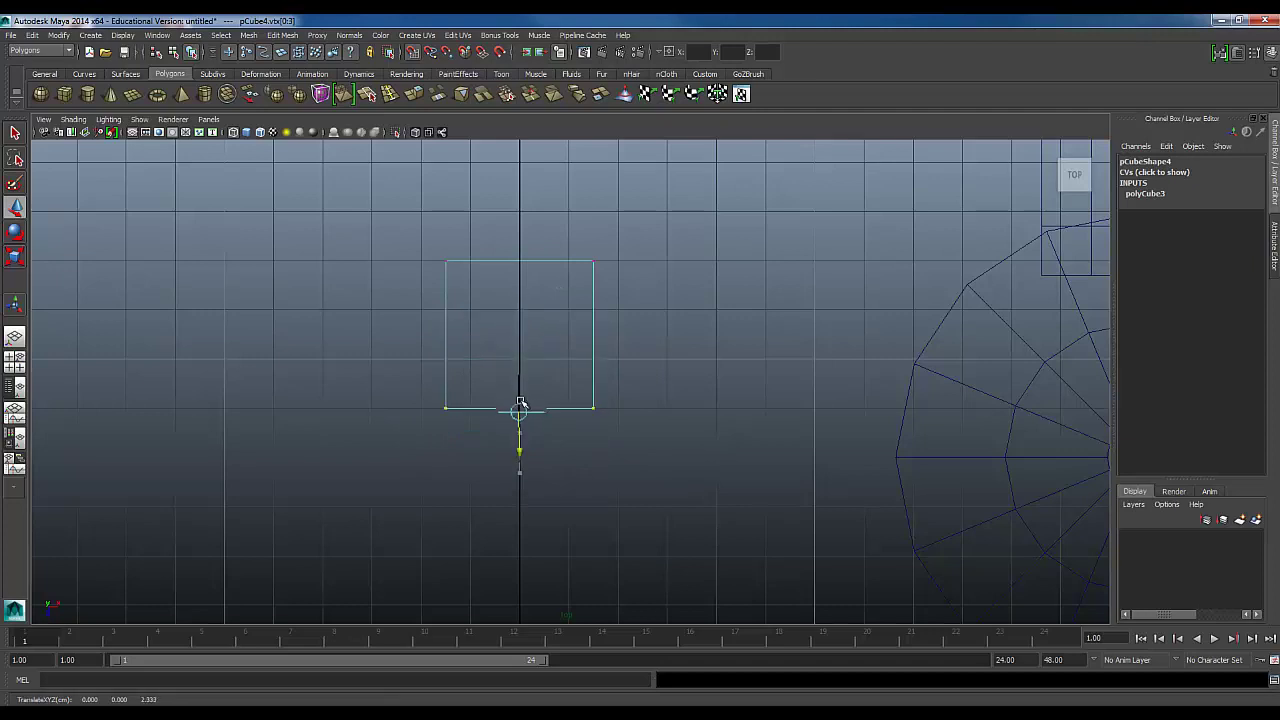
Snap the cube's left and right vertices outward to grid lines along X, with the right ones at about 1.67.
drag(428, 258, 495, 474)
drag(487, 334, 262, 331)
click(609, 434)
drag(595, 349, 632, 482)
drag(641, 335, 755, 343)
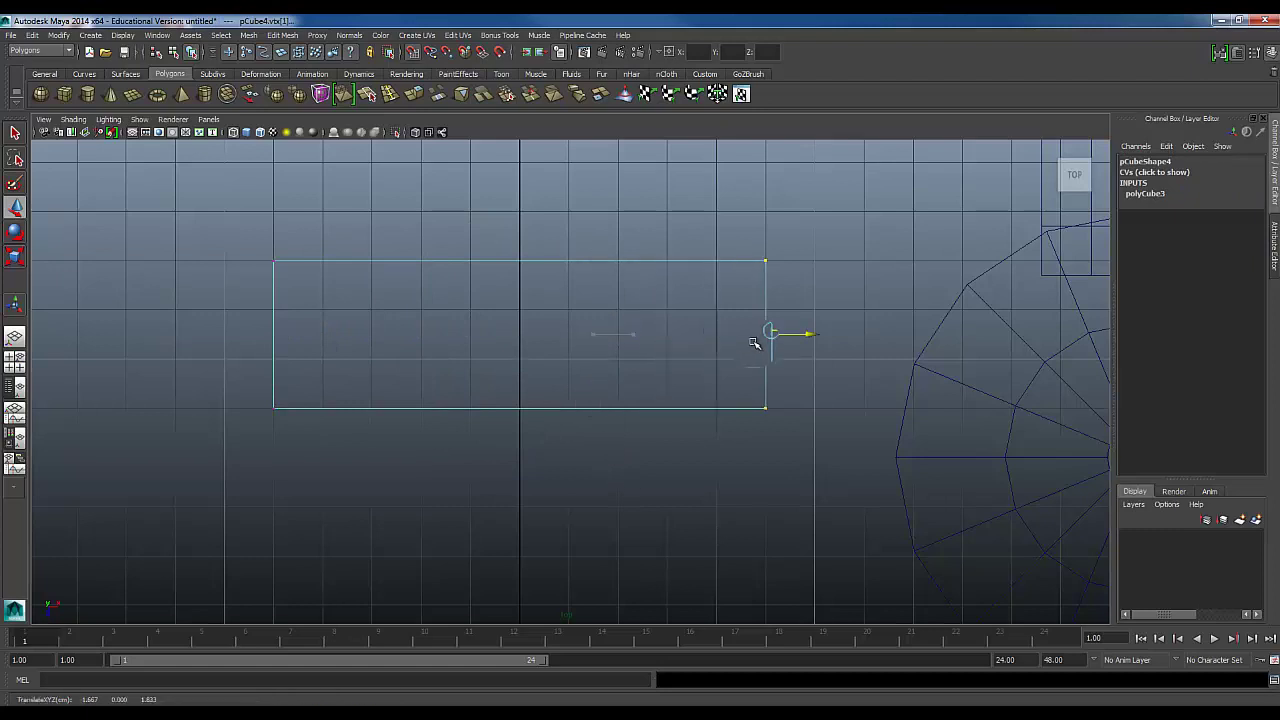
click(573, 440)
alt+middle_drag(543, 363, 571, 374)
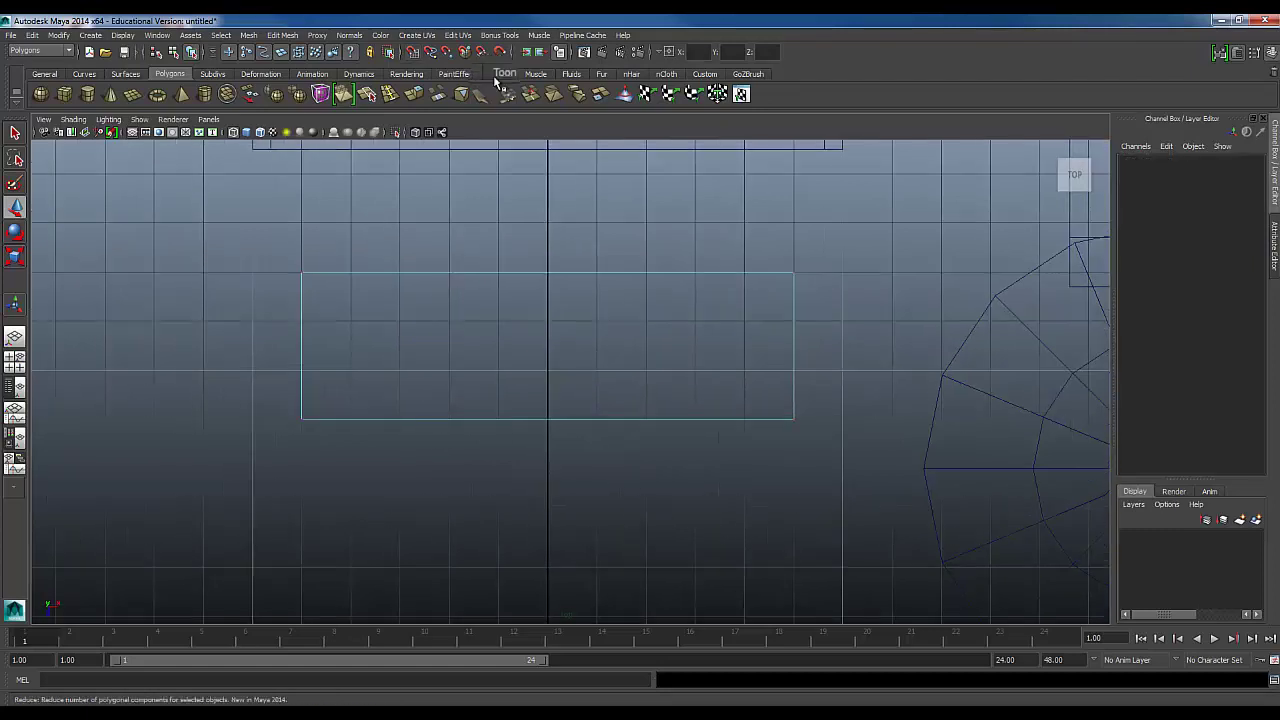
With the Insert Edge Loop Tool set to multiple edge loops, insert two loops across the block's length and two across its depth.
click(389, 95)
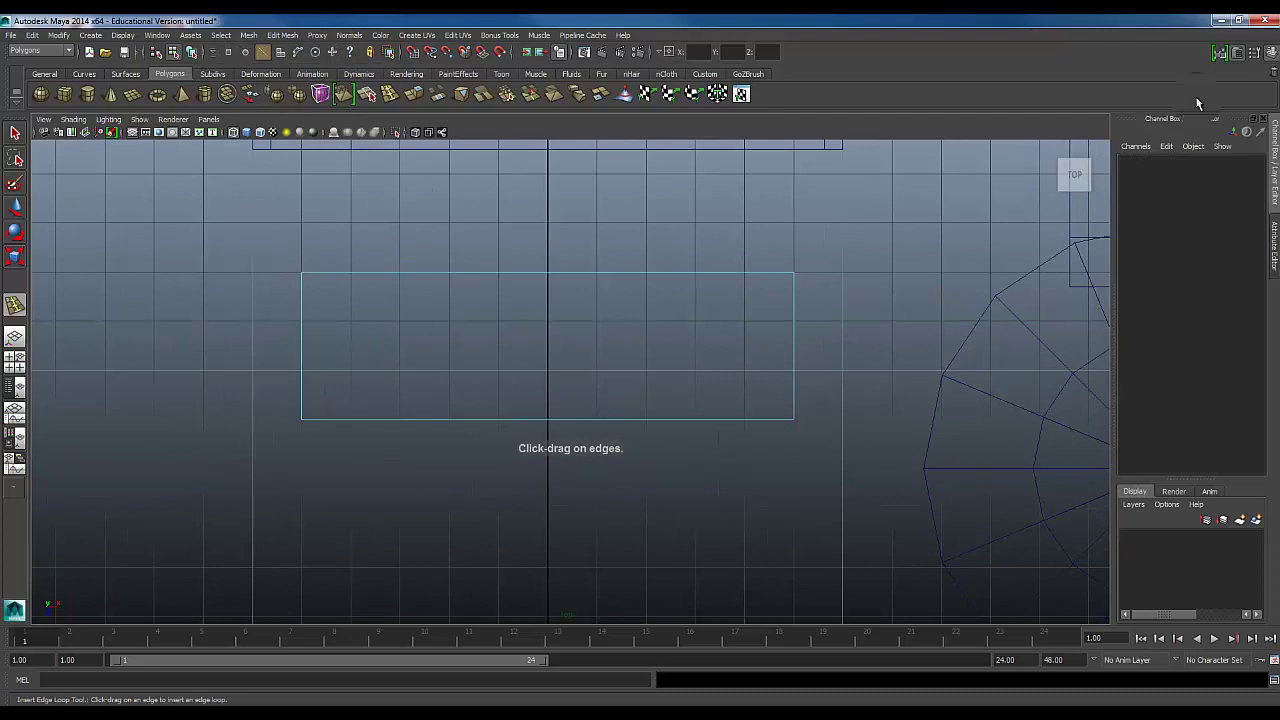
click(1238, 53)
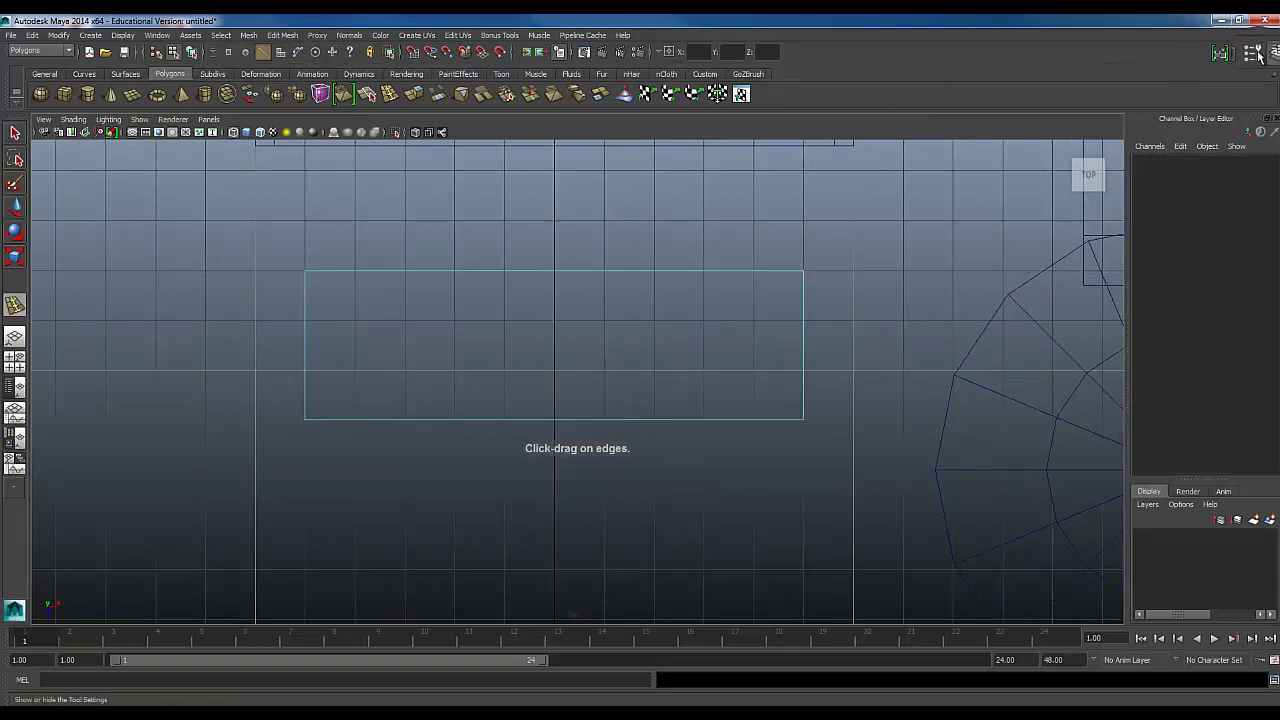
click(1257, 54)
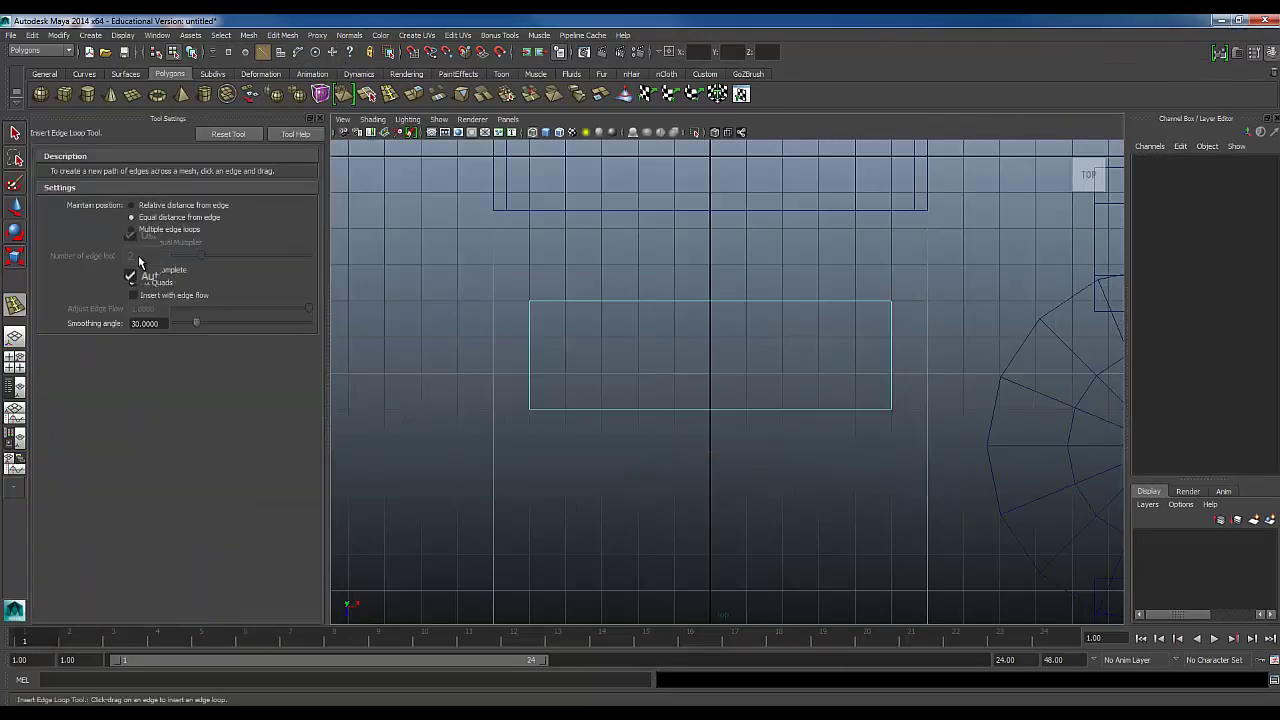
click(580, 316)
click(533, 337)
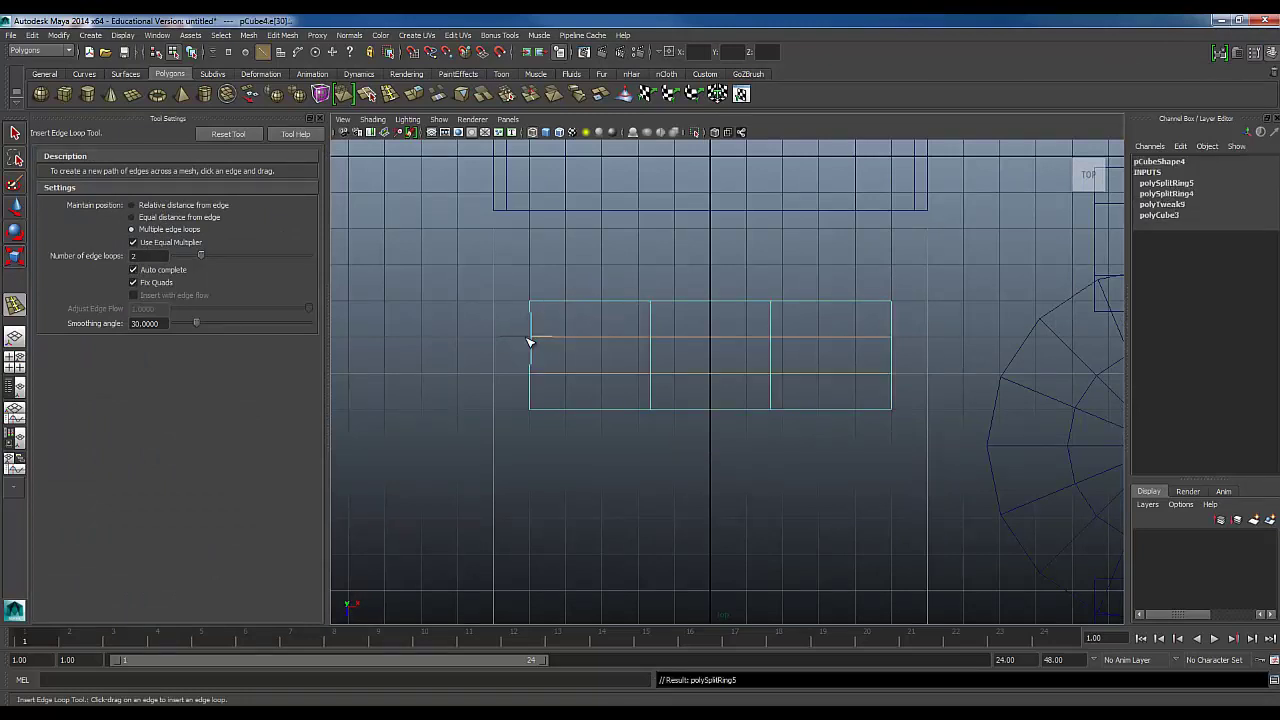
In edge mode, align the lengthwise edge loops with the grid lines along Z, leaving no edges selected.
key(w)
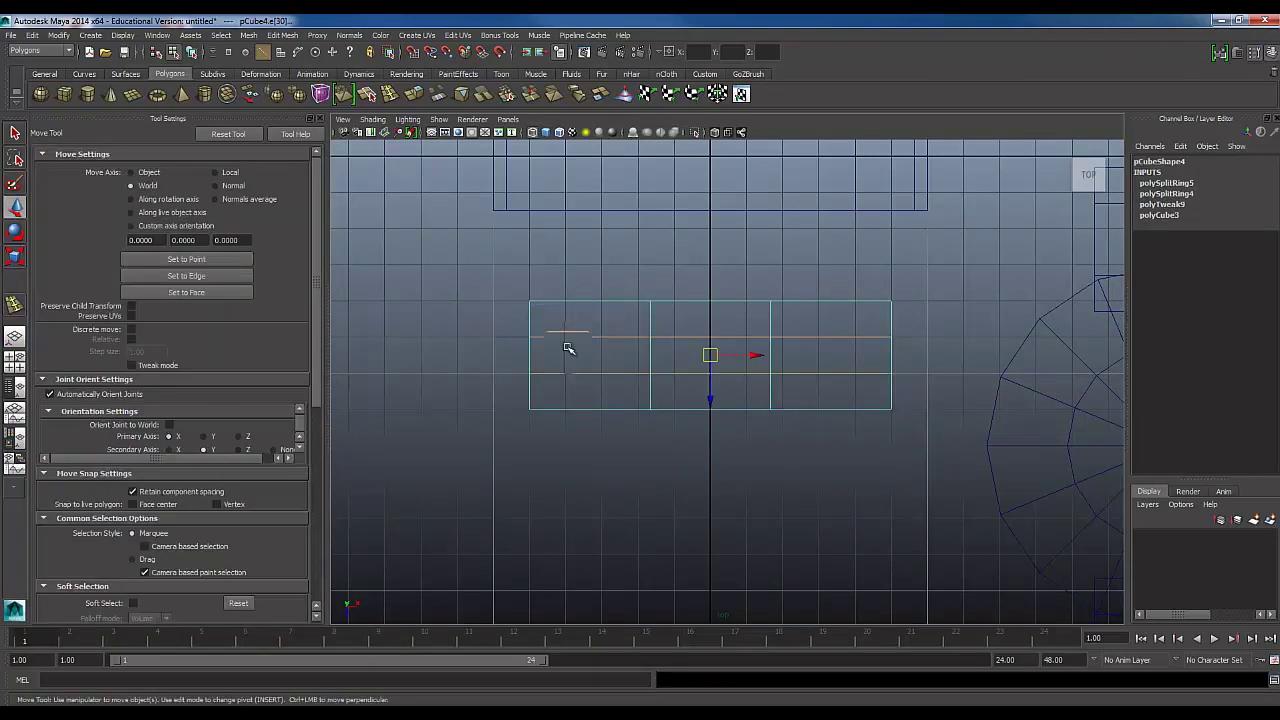
right_drag(569, 338, 568, 317)
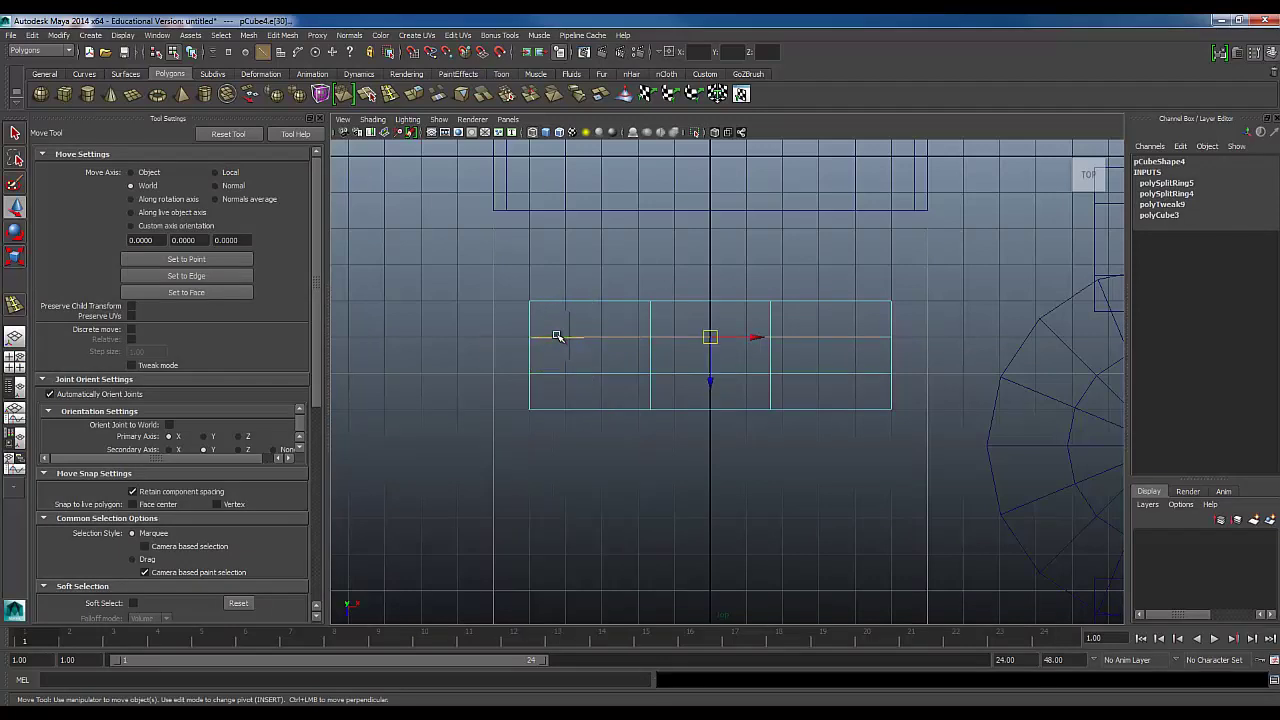
mouse_move(710, 379)
mouse_down()
mouse_move(709, 445)
mouse_move(712, 378)
mouse_up()
click(598, 372)
click(493, 328)
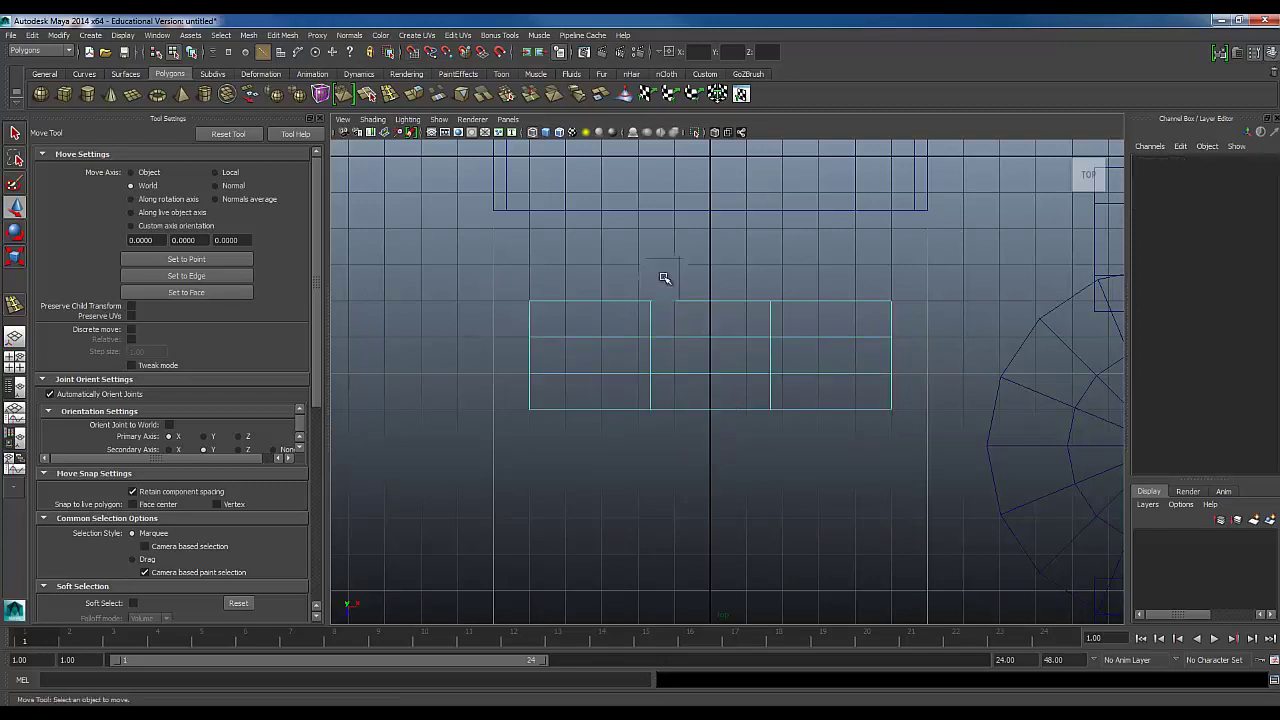
Snap the two crosswise edge loops along X to the grid lines one unit inside the block's ends.
double_click(650, 323)
key(x)
drag(694, 356, 568, 356)
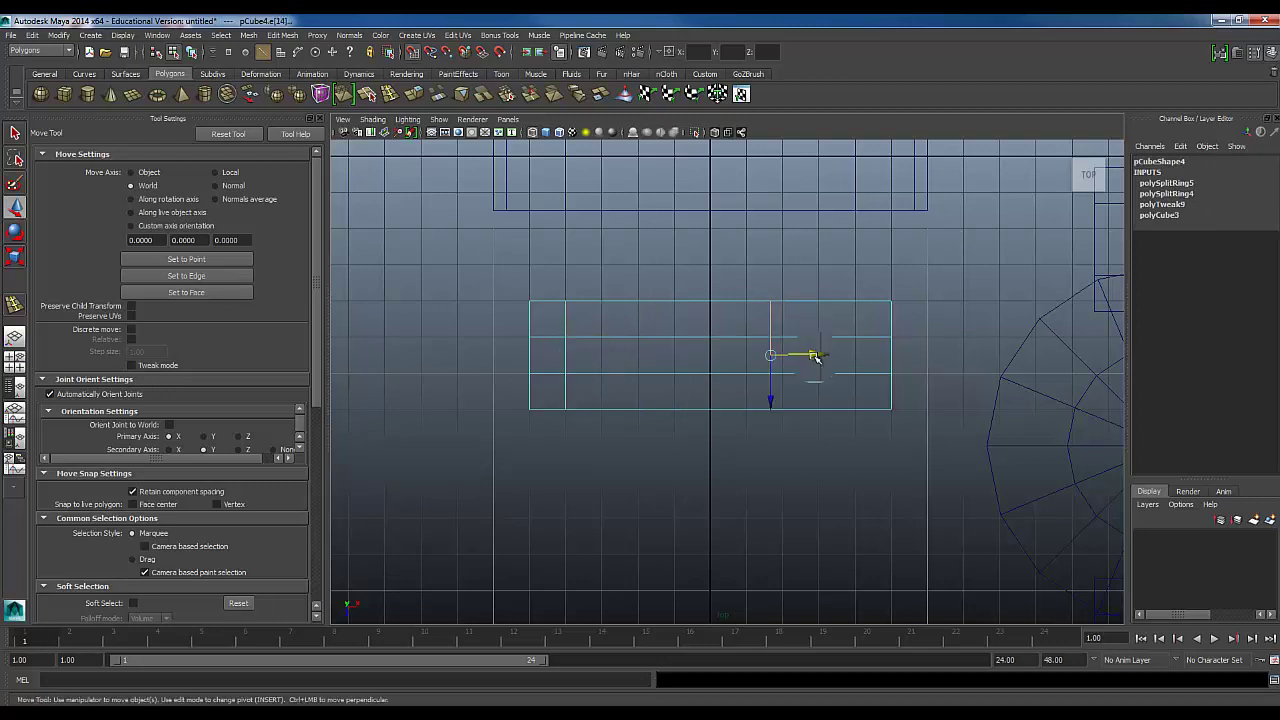
drag(818, 356, 768, 284)
In the perspective view, select the block's bottom vertices and raise them to about 0.33 on Y, leaving a thin tabletop.
key(space)
key(space)
scroll(838, 312, up, 4)
alt+drag(563, 457, 543, 480)
right_drag(543, 480, 490, 431)
scroll(510, 450, down, 4)
alt+drag(495, 430, 489, 417)
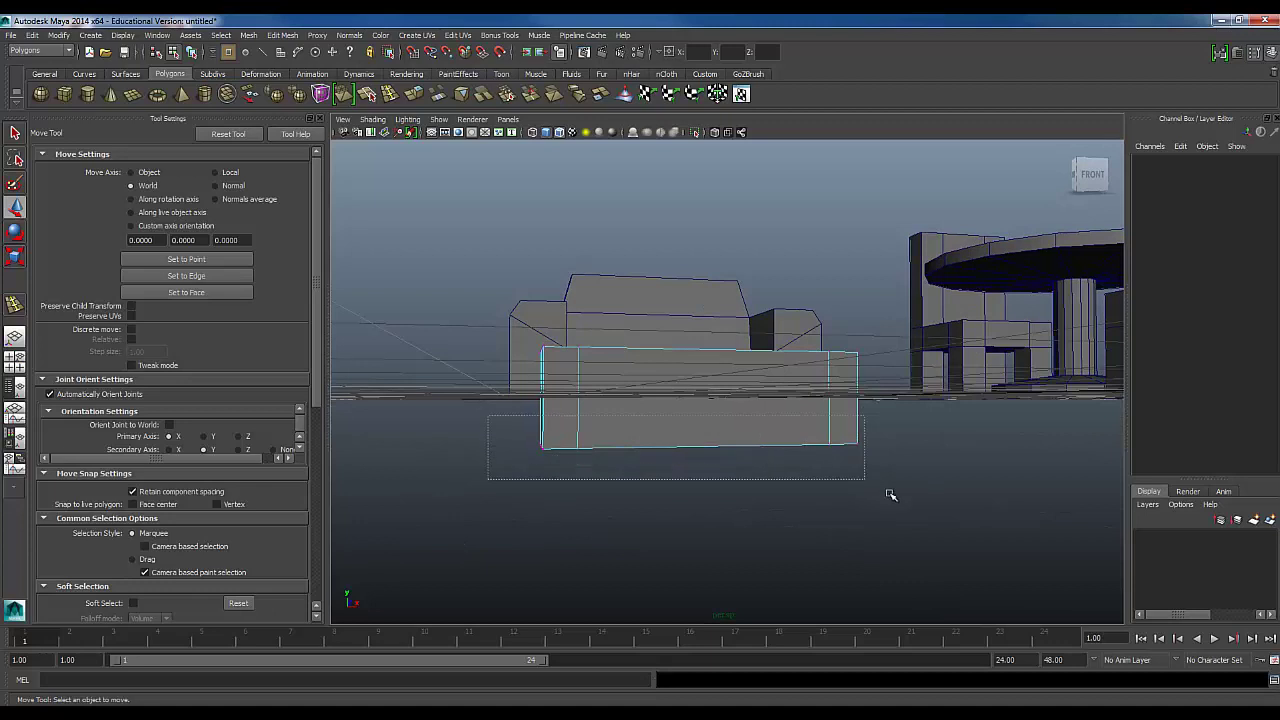
drag(879, 487, 912, 493)
scroll(706, 458, up, 3)
drag(690, 416, 684, 366)
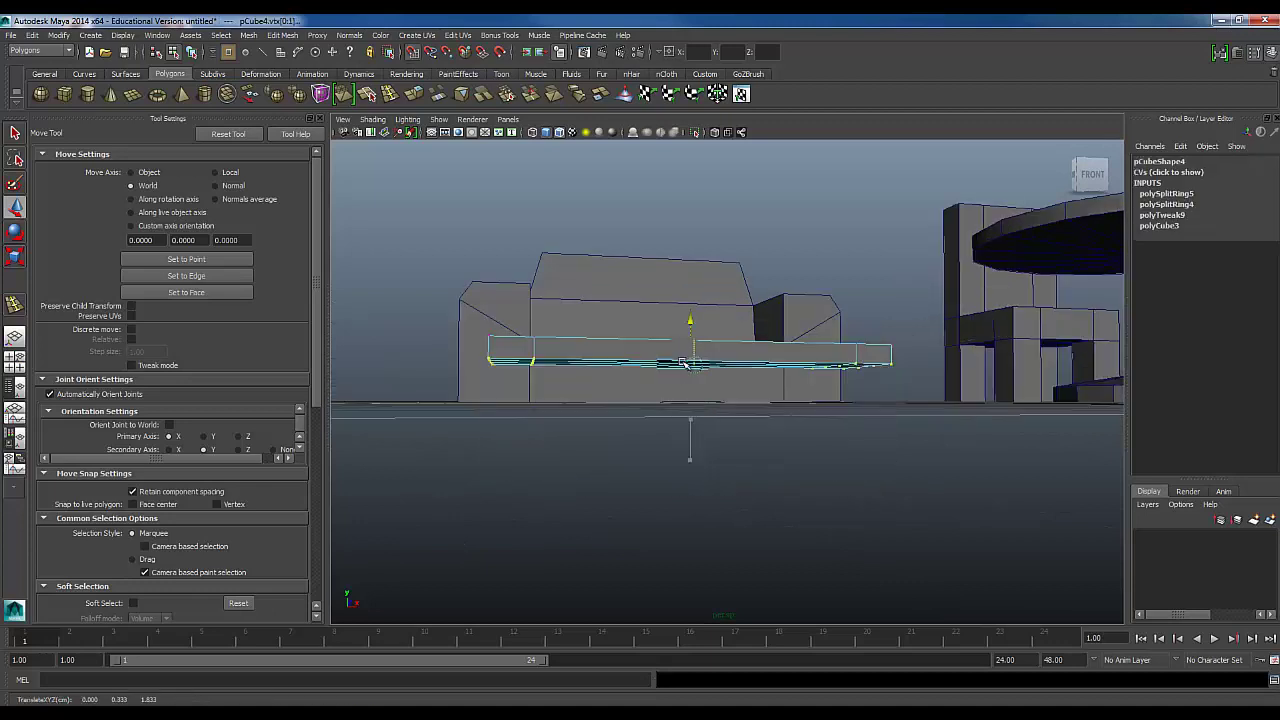
In face mode, select the four corner faces on the underside of the tabletop.
scroll(656, 416, down, 2)
alt+drag(674, 494, 774, 532)
right_drag(758, 414, 816, 401)
scroll(803, 437, up, 2)
click(800, 438)
alt+drag(772, 488, 753, 388)
right_drag(747, 261, 743, 298)
click(728, 213)
shift+click(819, 199)
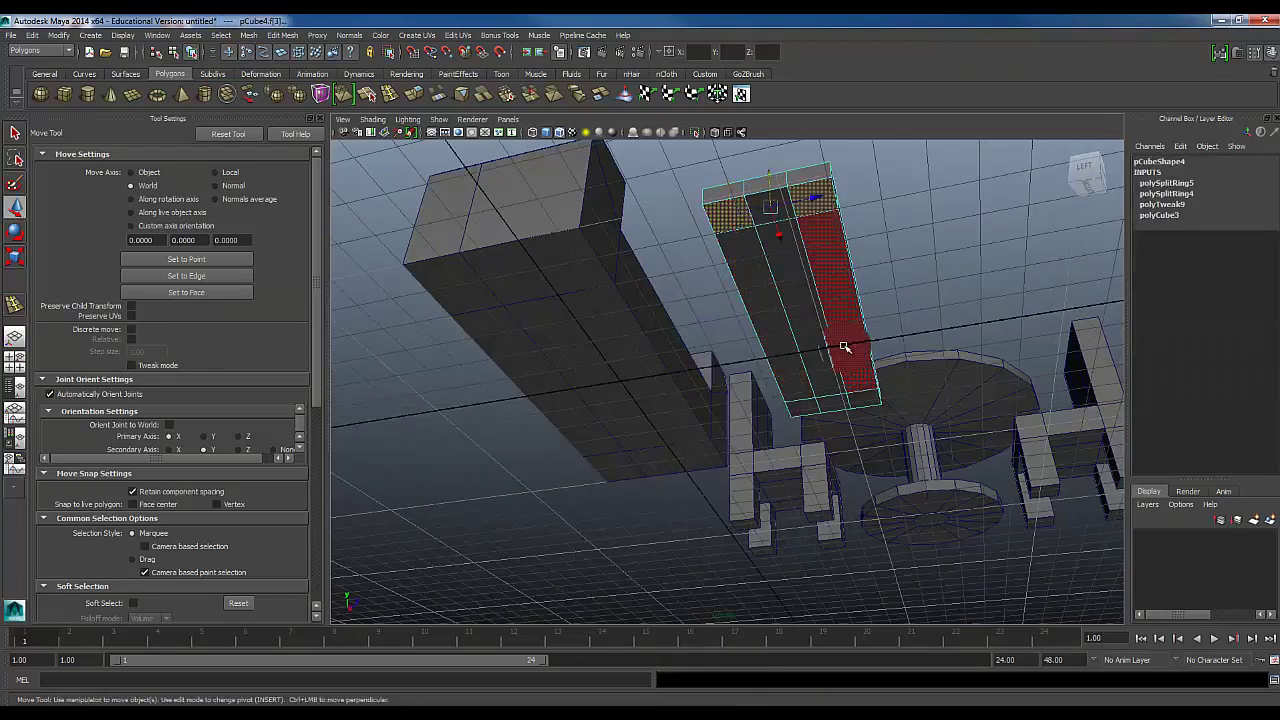
shift+click(861, 400)
shift+click(800, 406)
alt+drag(692, 366, 583, 311)
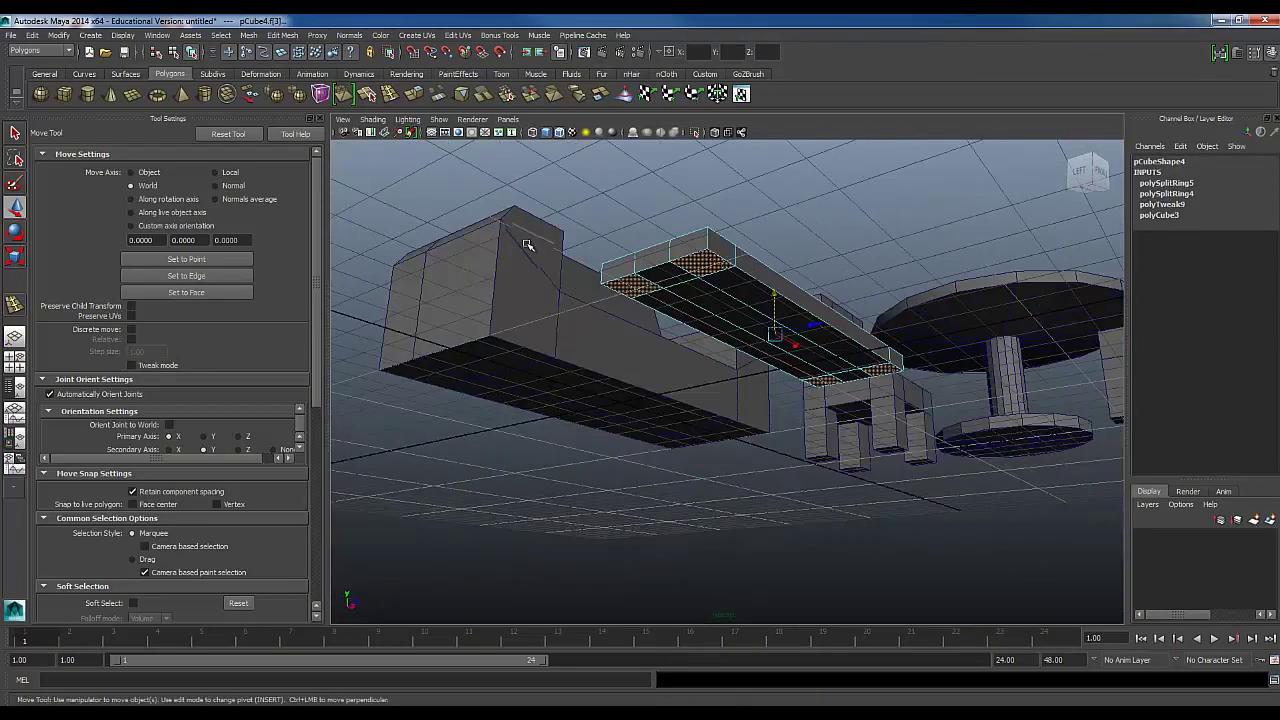
click(416, 96)
alt+drag(684, 427, 658, 482)
key(ctrl+z)
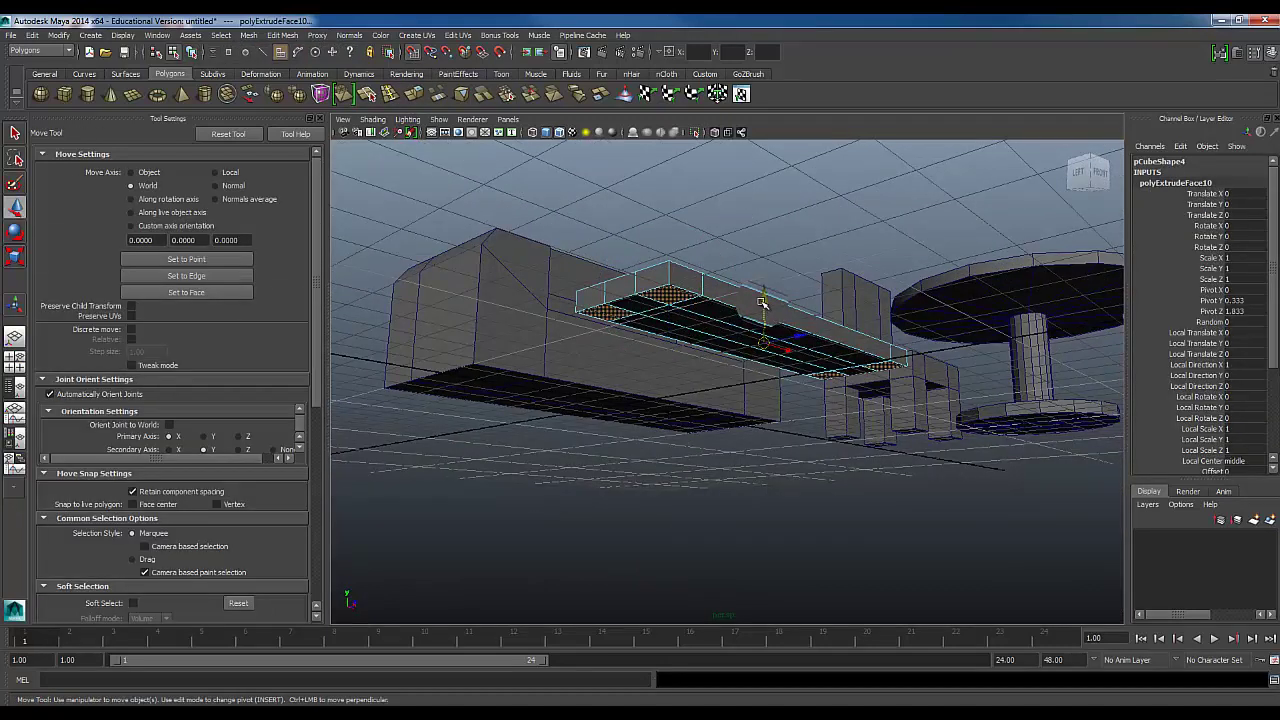
key(ctrl+z)
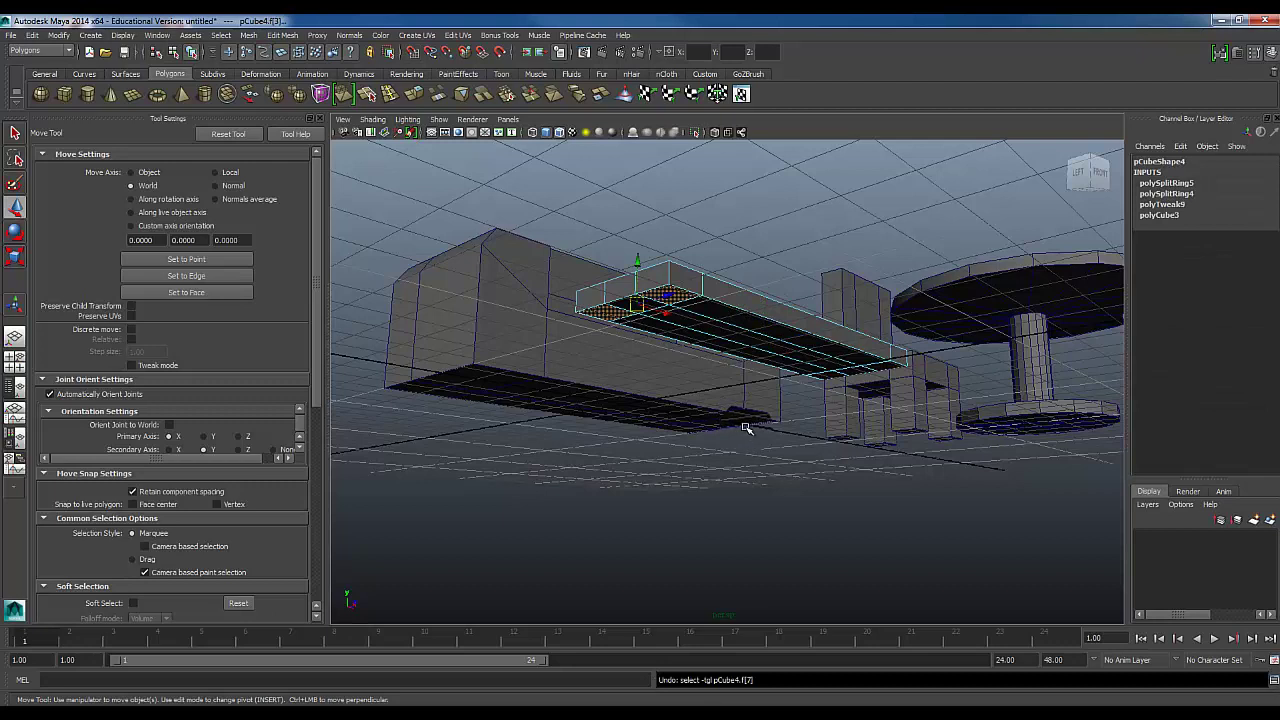
Reselect the far-end corner faces on the underside and extrude all four corners, scaling them locally to about 0.65.
alt+drag(790, 458, 792, 427)
shift+click(880, 360)
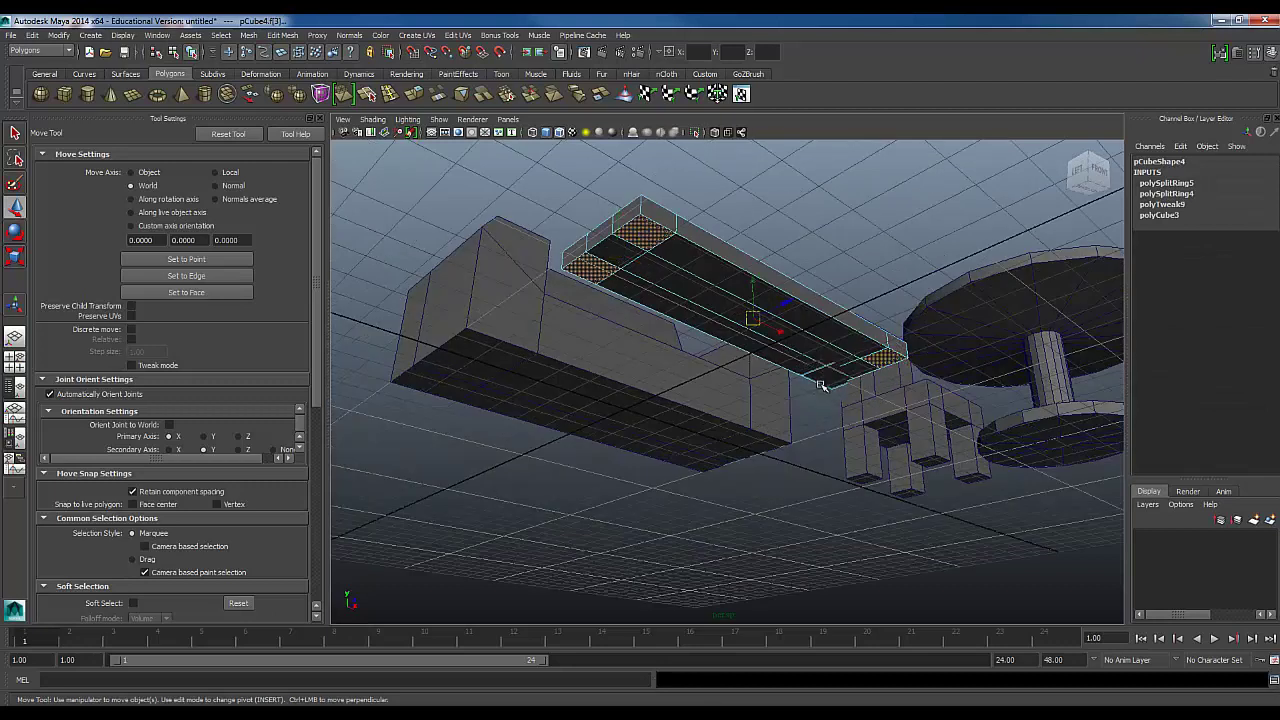
click(414, 95)
drag(641, 287, 620, 290)
key(w)
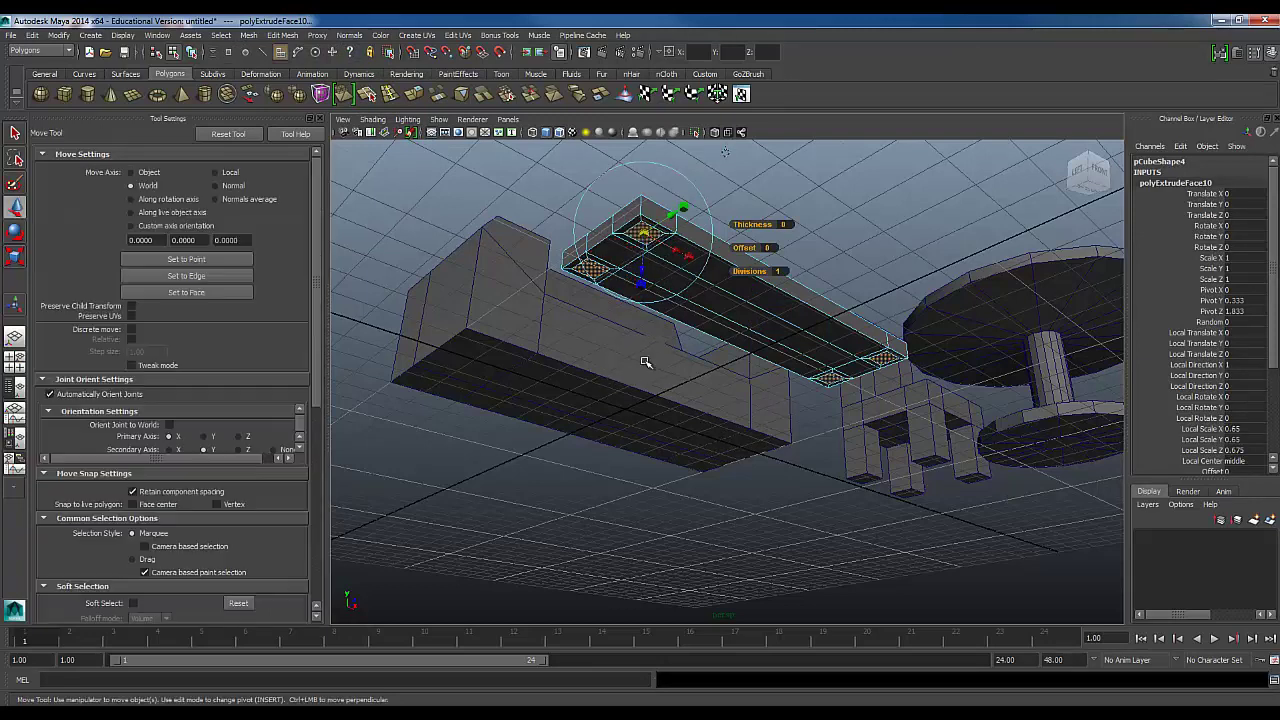
Move the extruded corner faces down to form four tapered table legs.
drag(752, 282, 609, 440)
drag(667, 390, 666, 489)
scroll(660, 425, down, 3)
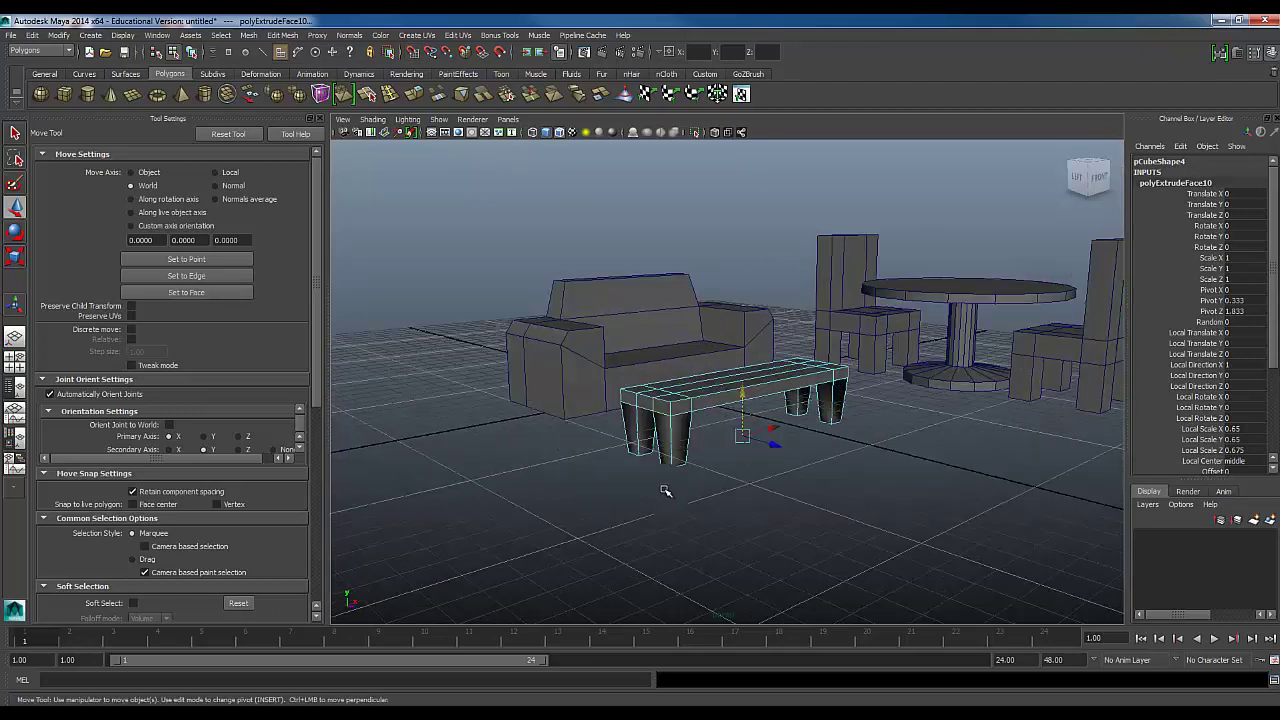
In the front view, snap the ends of the table legs up to the ground line.
scroll(668, 484, up, 5)
key(space)
key(space)
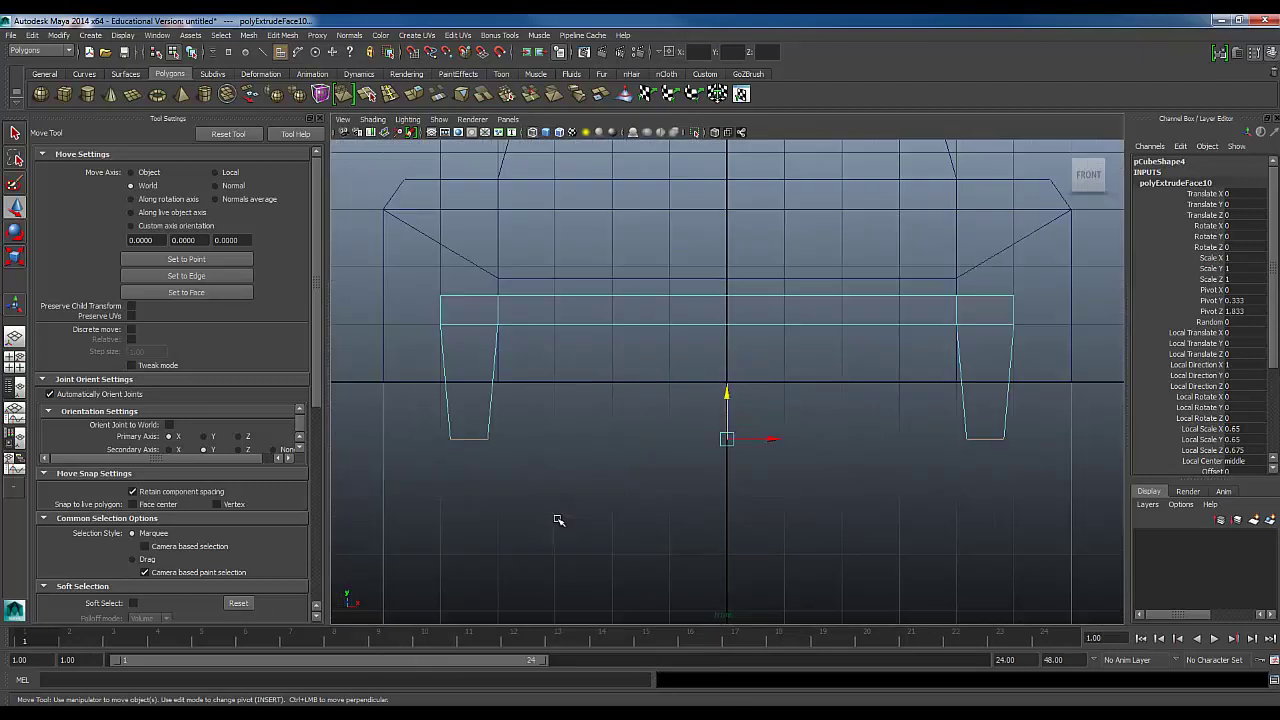
drag(725, 393, 727, 388)
click(467, 437)
Select all the tabletop vertices and raise them to about 0.77 on Y to lengthen the legs.
right_drag(482, 327, 432, 318)
drag(418, 268, 1104, 341)
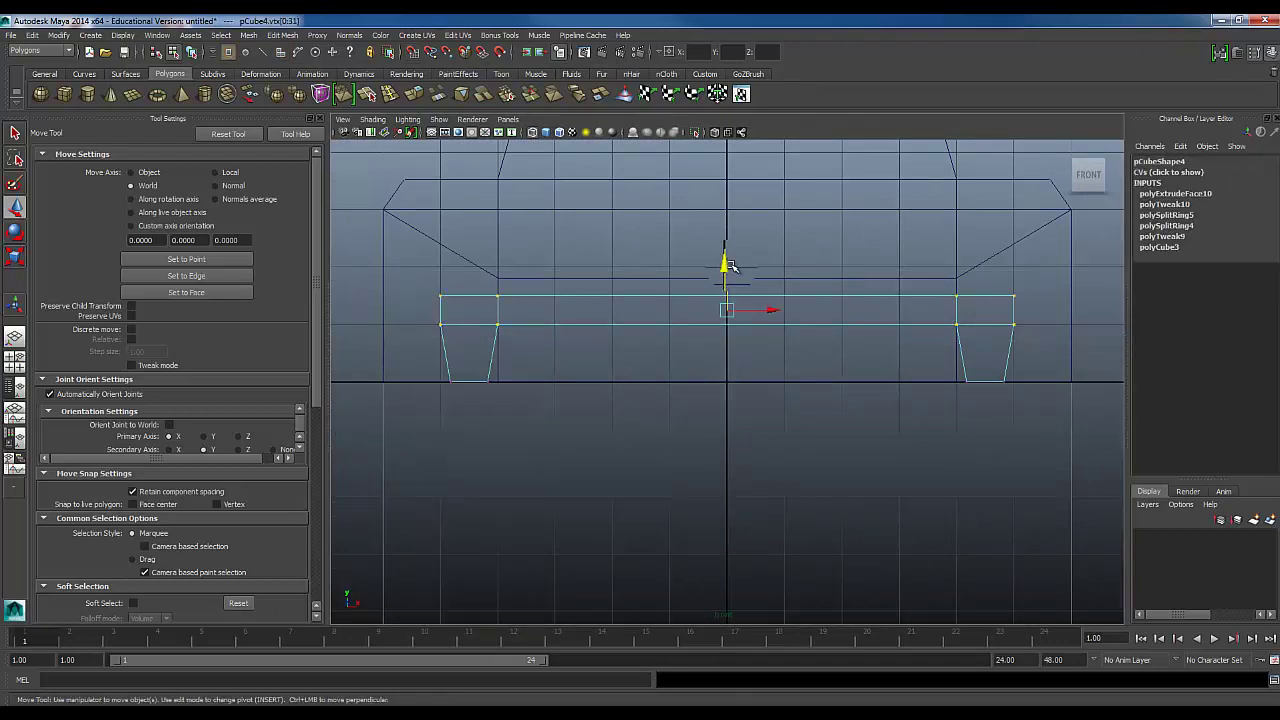
drag(726, 265, 727, 205)
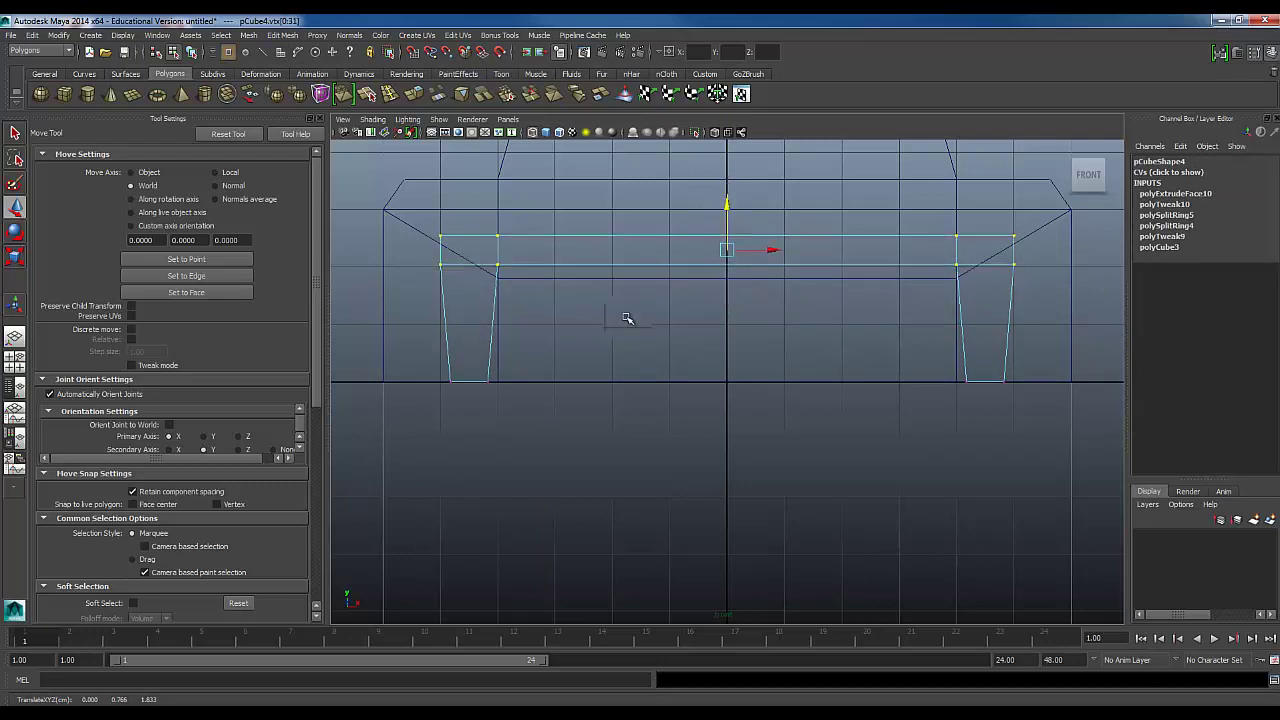
click(626, 316)
In the perspective view, return the low table to object mode and leave nothing selected.
key(space)
key(space)
alt+drag(786, 350, 791, 443)
alt+drag(702, 460, 757, 490)
right_drag(733, 416, 808, 398)
click(792, 417)
alt+drag(783, 450, 932, 490)
scroll(932, 489, down, 4)
click(930, 488)
Hide the tool settings, create a polygon cube and move it in front of the furniture to about 7.67 on Z.
alt+drag(823, 478, 692, 452)
alt+middle_drag(603, 406, 643, 410)
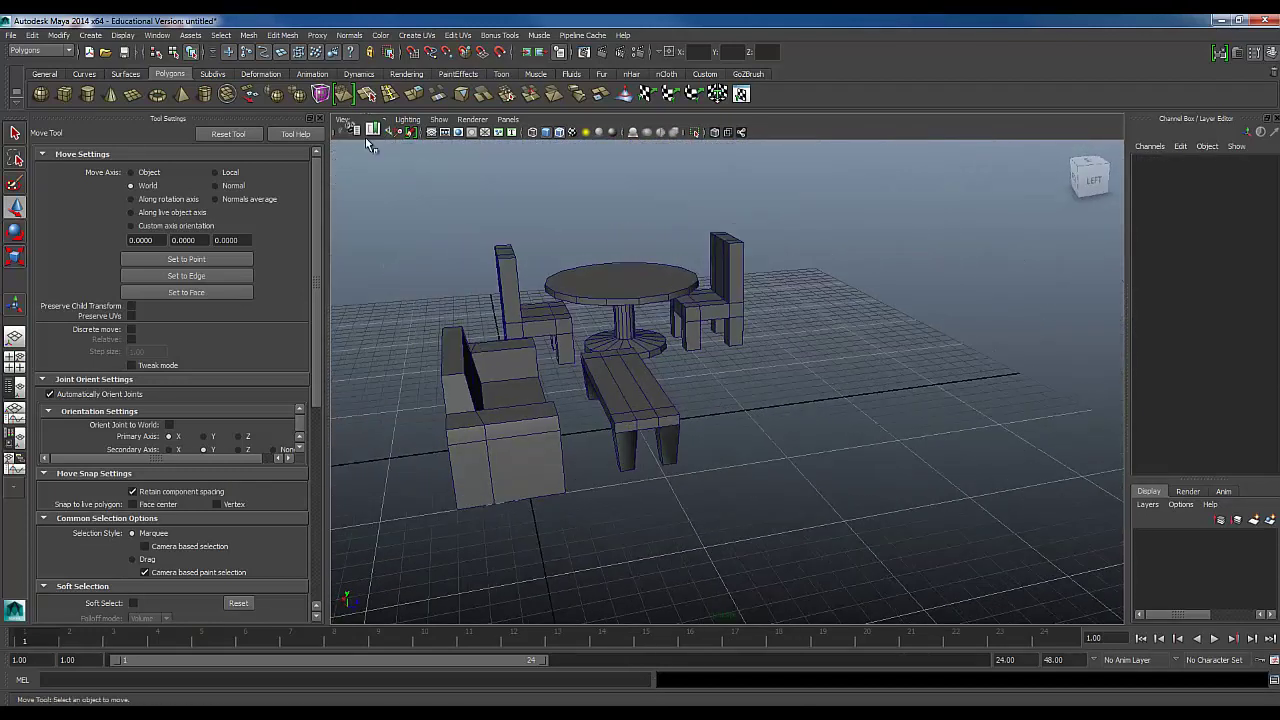
click(319, 118)
alt+drag(472, 322, 209, 200)
click(65, 95)
scroll(449, 470, down, 3)
drag(367, 406, 526, 523)
key(space)
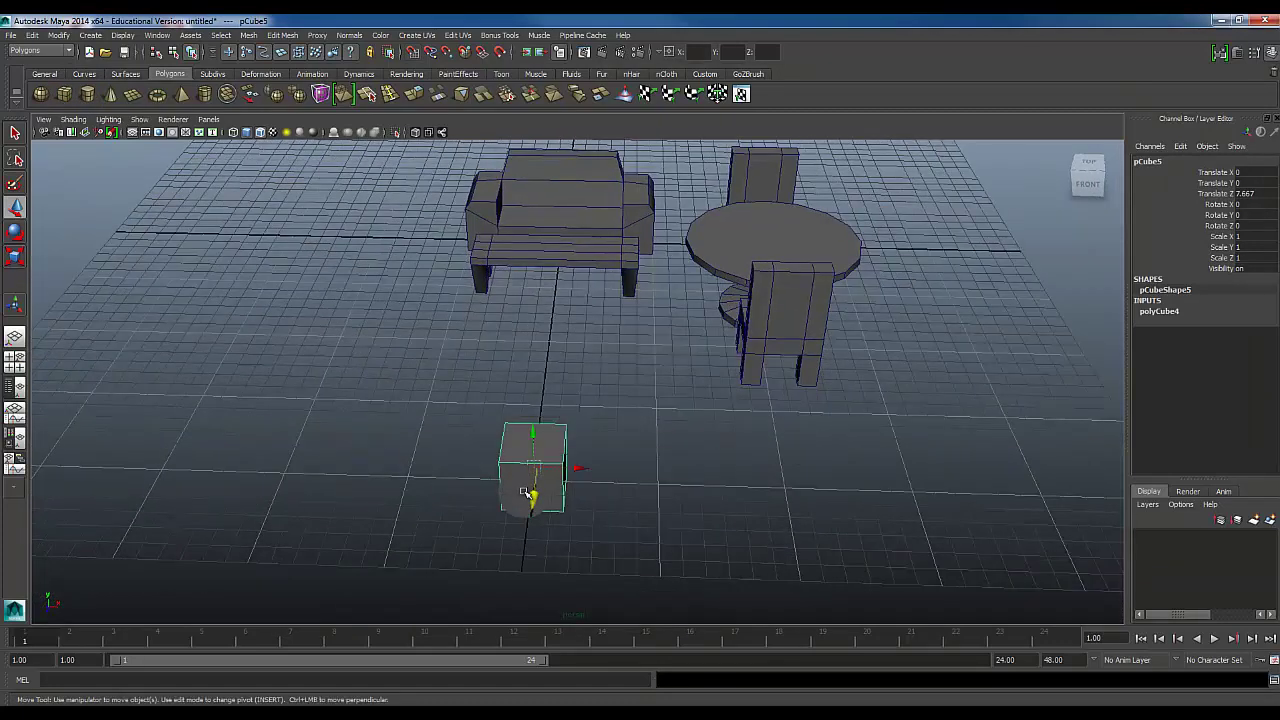
In the top view, move the new cube closer to the furniture, to about 5.67 on Z.
key(space)
scroll(549, 388, down, 4)
scroll(530, 440, down, 6)
scroll(517, 487, up, 3)
alt+middle_drag(531, 517, 527, 377)
drag(570, 563, 555, 463)
scroll(550, 447, up, 3)
scroll(527, 385, down, 1)
alt+middle_drag(523, 351, 521, 424)
scroll(522, 430, up, 2)
drag(556, 553, 558, 502)
scroll(479, 533, up, 2)
alt+middle_drag(488, 497, 499, 369)
Snap the new cube's left and right vertices outward to grid lines along X, with the right ones at about 1.33.
right_drag(512, 430, 474, 424)
drag(485, 355, 534, 516)
drag(564, 428, 500, 422)
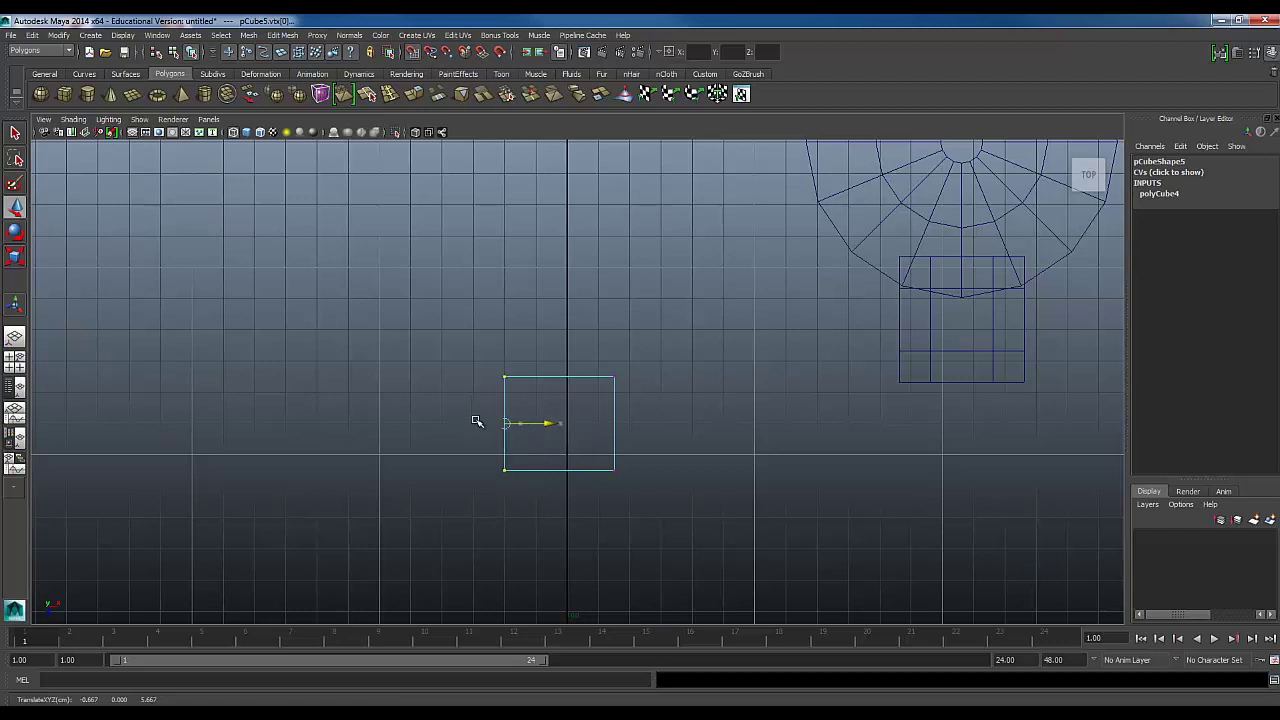
drag(545, 346, 674, 565)
drag(657, 427, 684, 430)
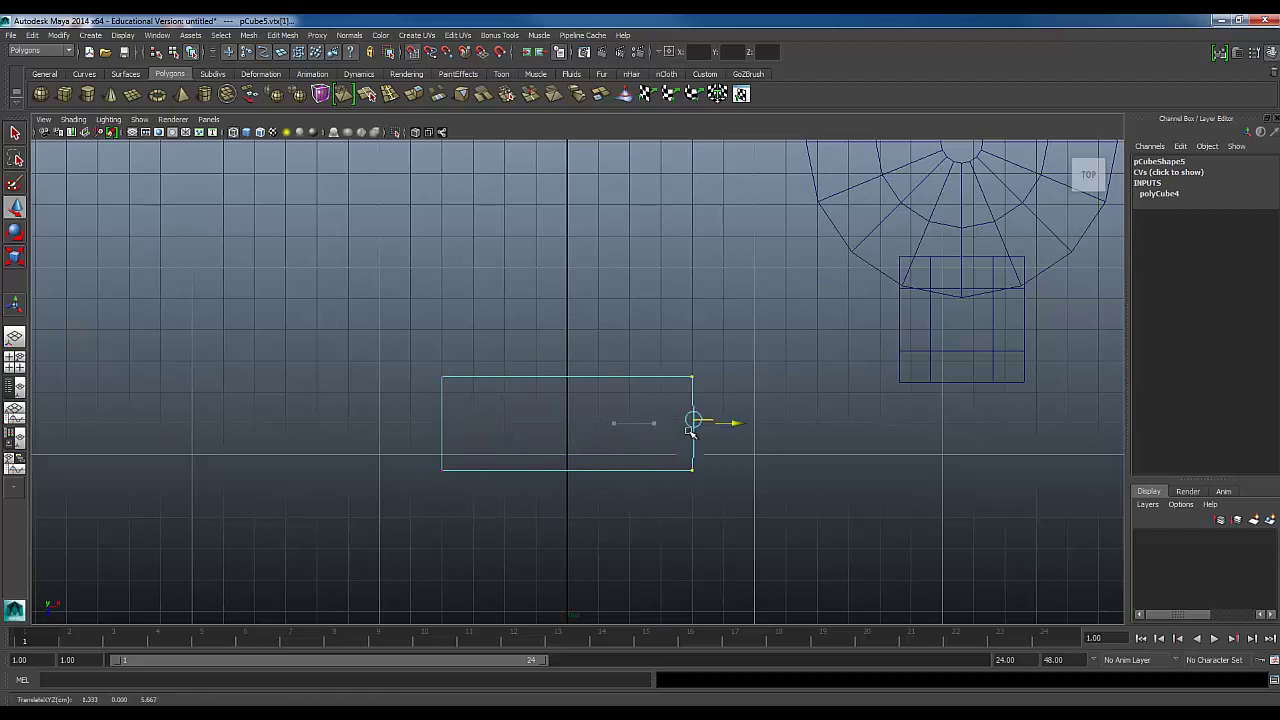
Snap the widened cube's rear and front vertices to grid lines along Z, slightly closer to the furniture.
drag(433, 355, 794, 407)
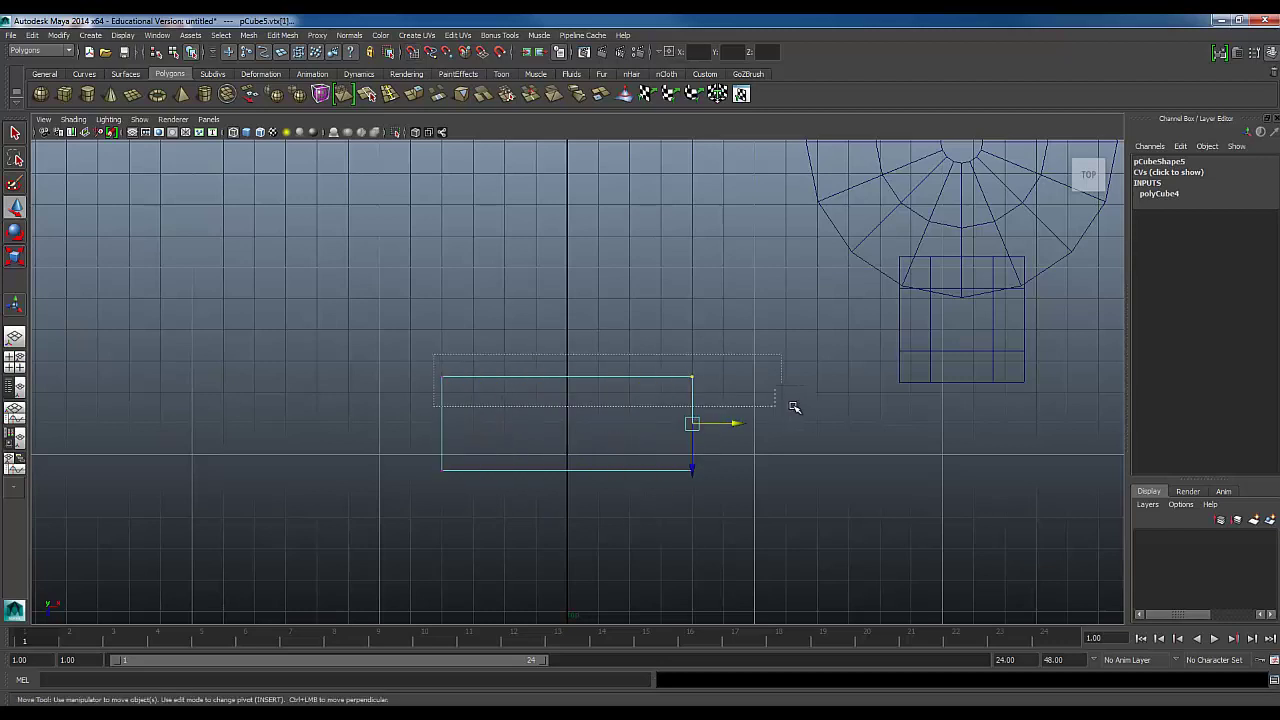
drag(565, 422, 567, 362)
drag(425, 445, 742, 534)
drag(567, 514, 567, 455)
click(522, 394)
scroll(504, 448, up, 2)
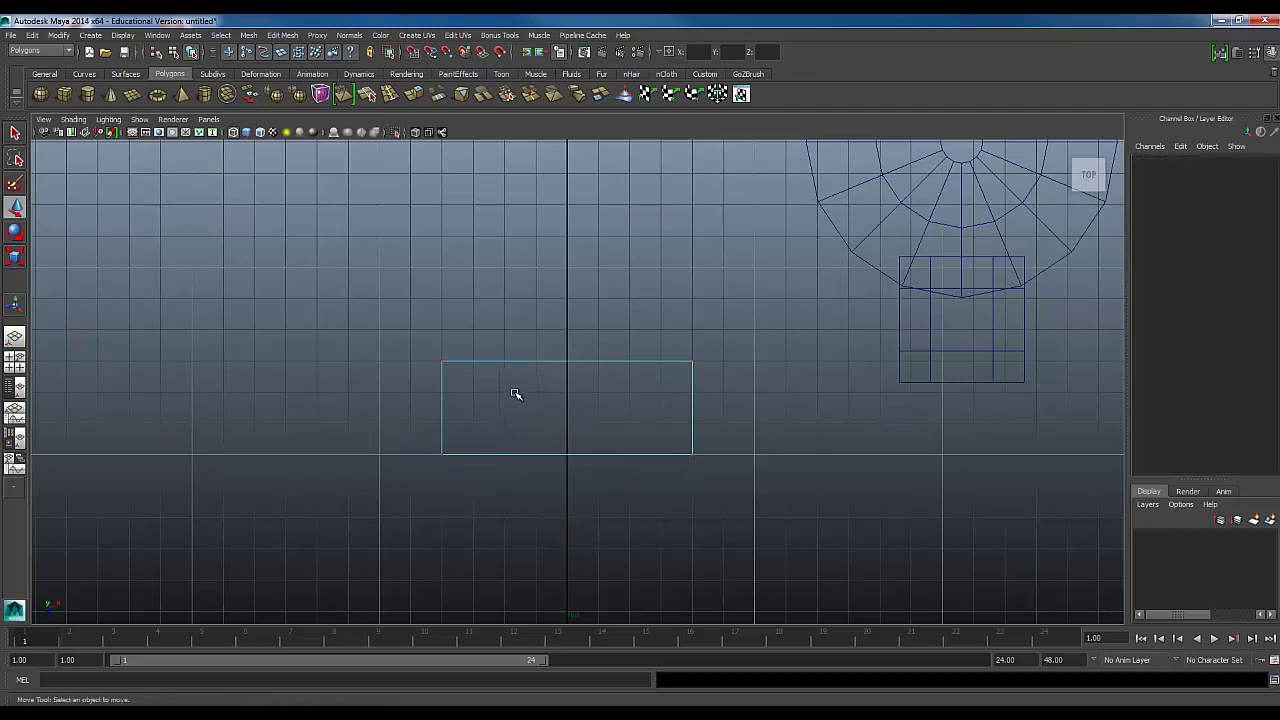
In the perspective view, select all vertices of the widened cube and snap them vertically to about 0.33 on Y.
key(space)
key(space)
alt+drag(671, 331, 752, 300)
scroll(580, 378, up, 4)
alt+drag(570, 445, 688, 505)
drag(497, 281, 957, 621)
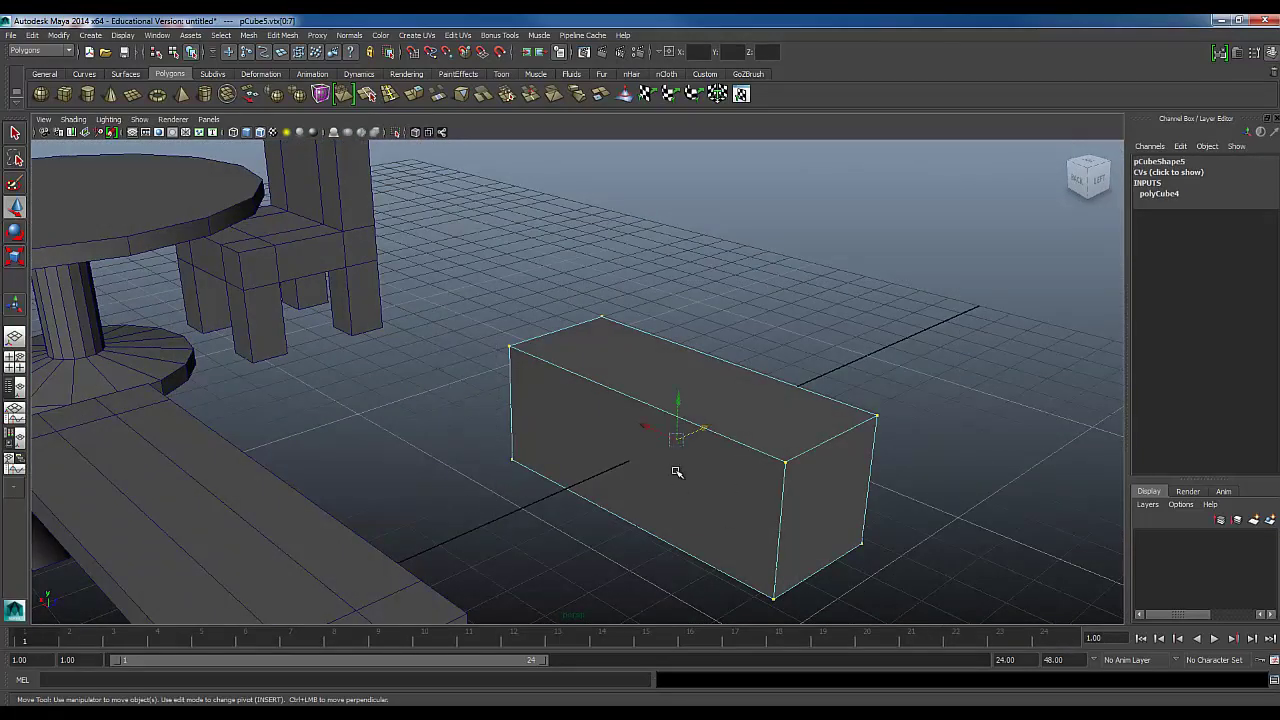
mouse_move(677, 403)
mouse_down()
mouse_move(681, 374)
mouse_move(681, 396)
mouse_up()
scroll(661, 445, down, 3)
alt+drag(658, 495, 588, 480)
key(x)
drag(628, 352, 617, 396)
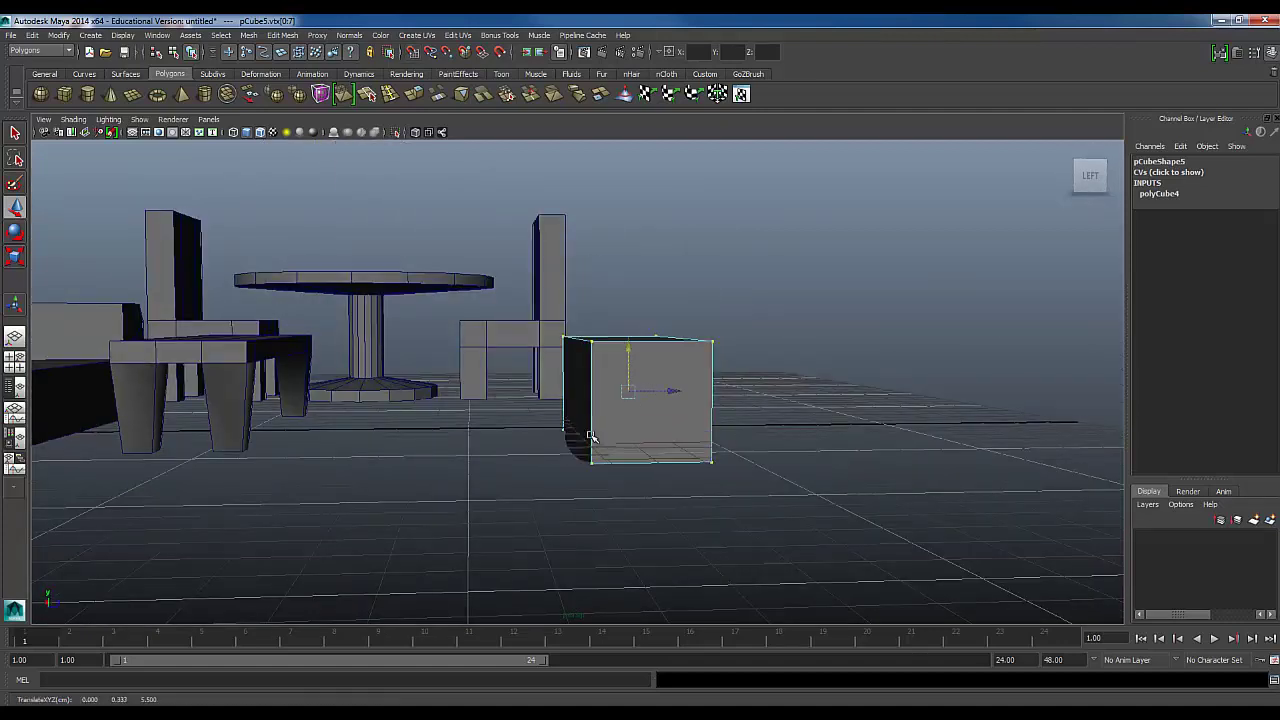
In the front view, raise the widened cube to about 0.67 on Y and snap its bottom vertices to ground level.
key(space)
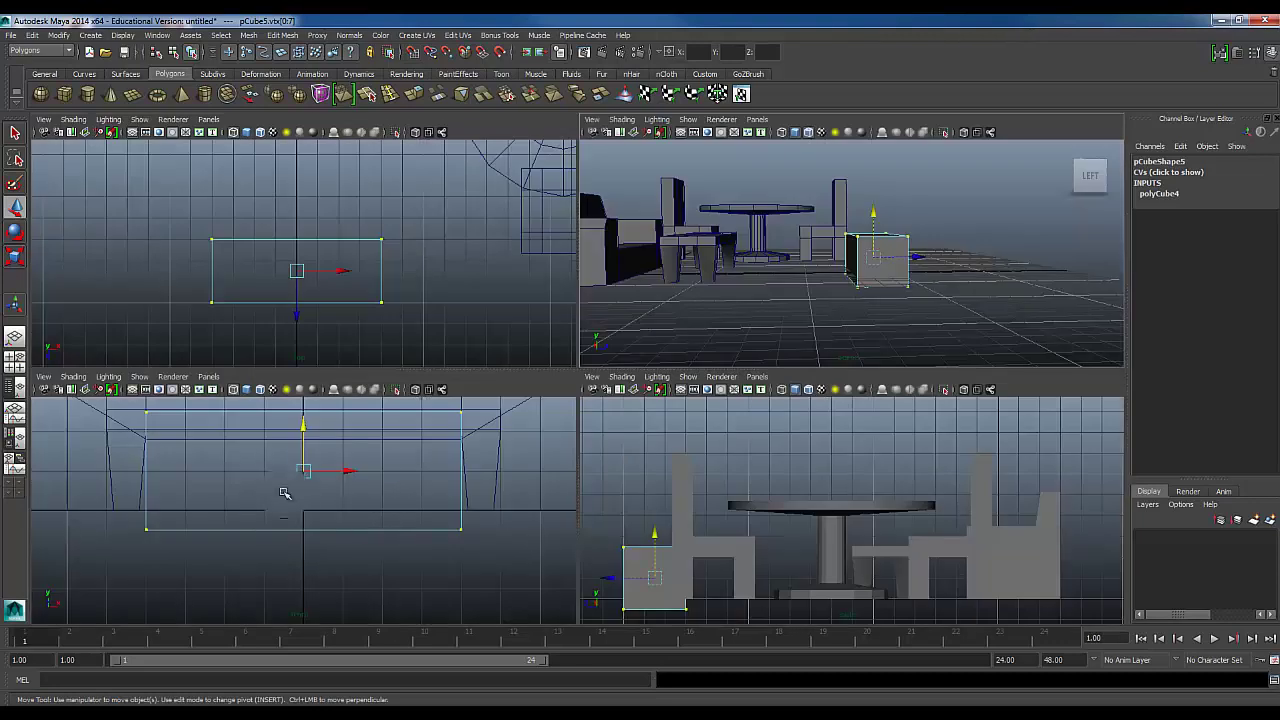
drag(303, 428, 302, 420)
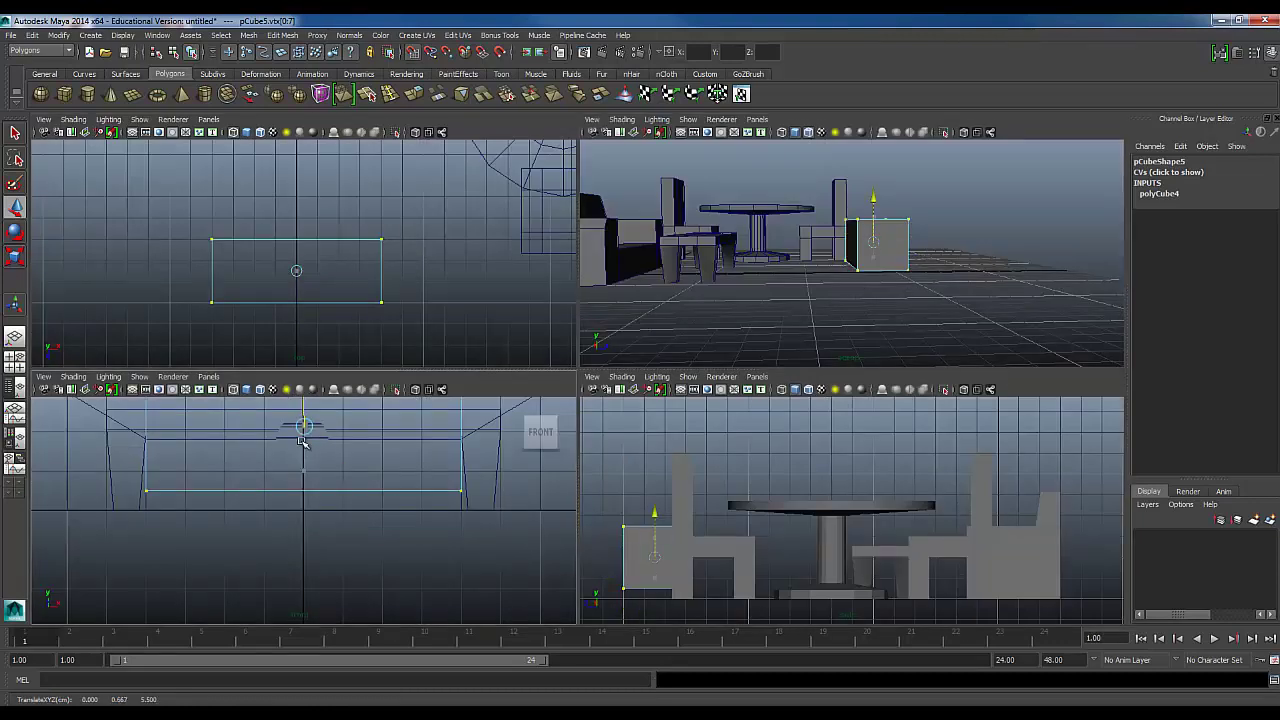
drag(131, 480, 465, 504)
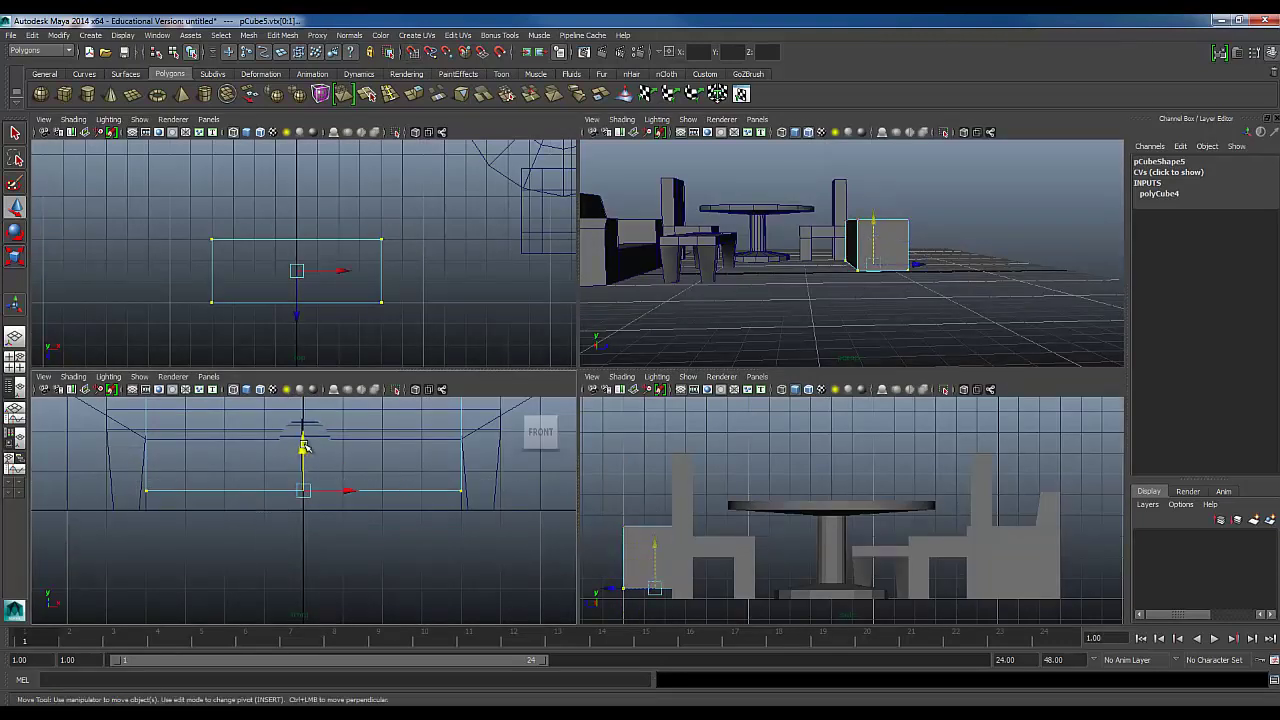
key(x)
drag(304, 446, 305, 510)
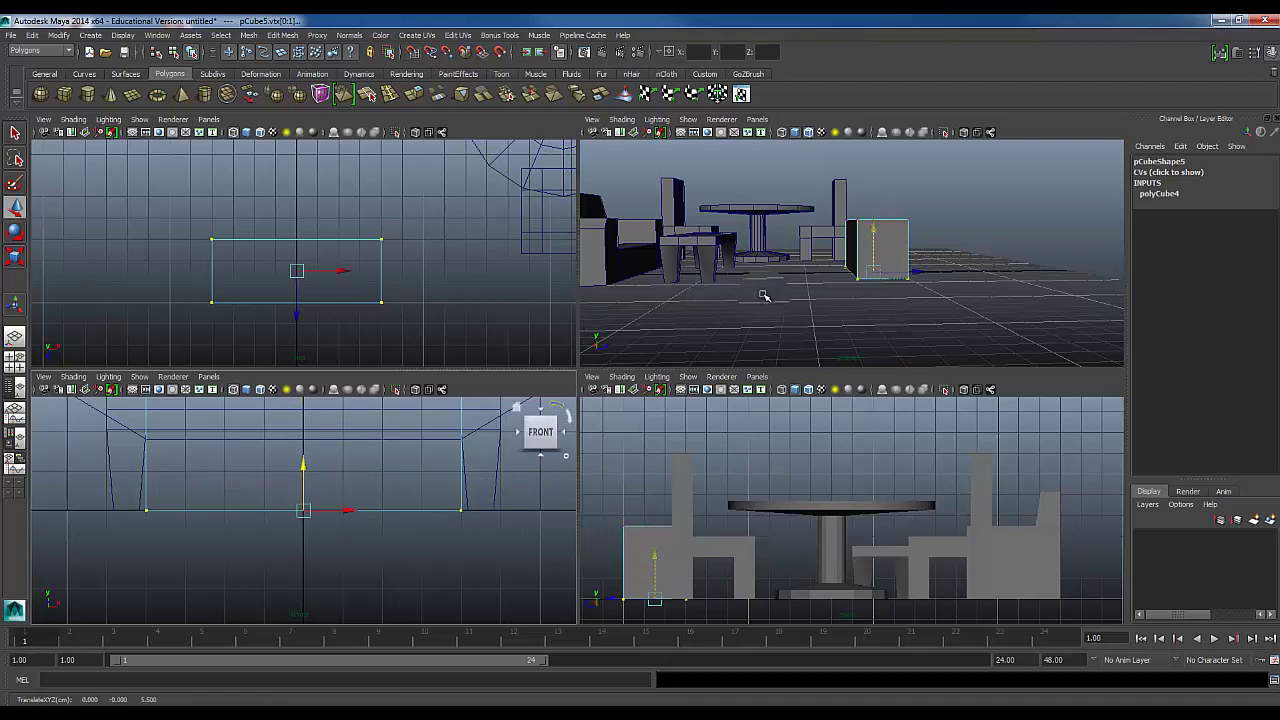
In the perspective view, set the widened cube's top vertices to 1.0 on Y.
middle_click(762, 297)
key(space)
mouse_move(600, 430)
alt+mouse_down()
mouse_move(583, 440)
mouse_move(683, 457)
mouse_move(580, 444)
mouse_move(651, 443)
mouse_move(620, 420)
alt+mouse_up()
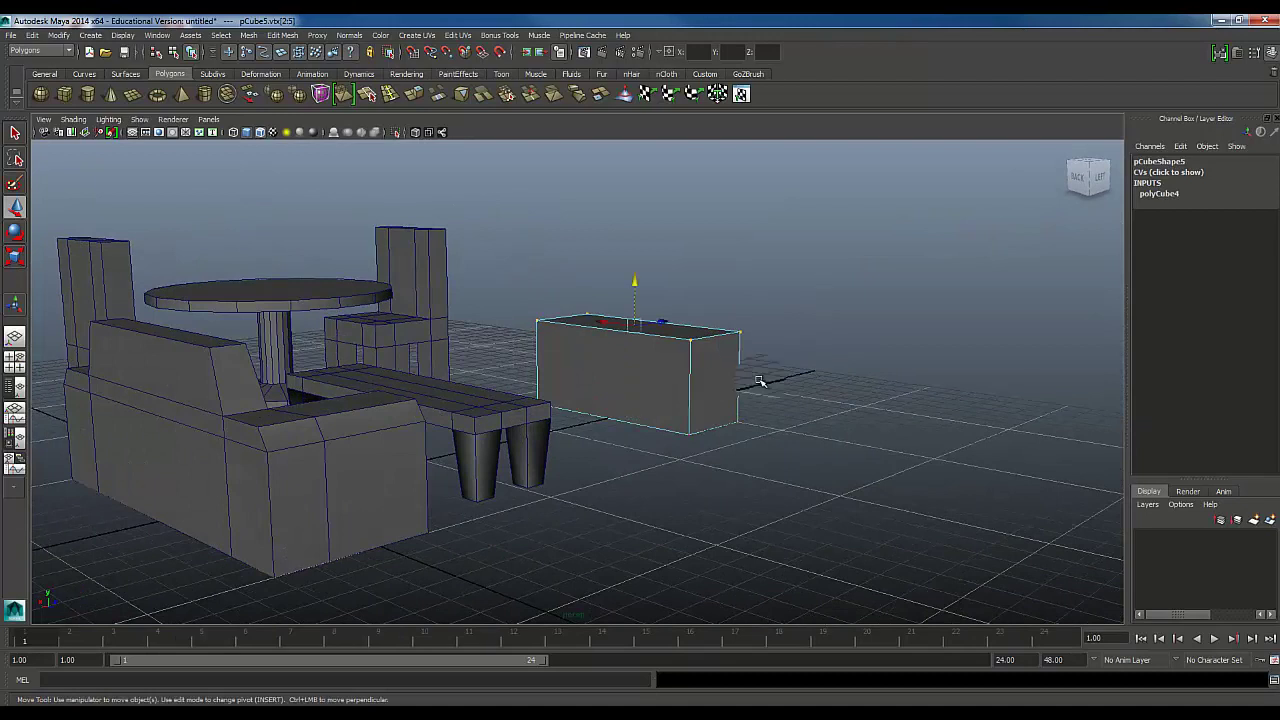
drag(635, 287, 636, 330)
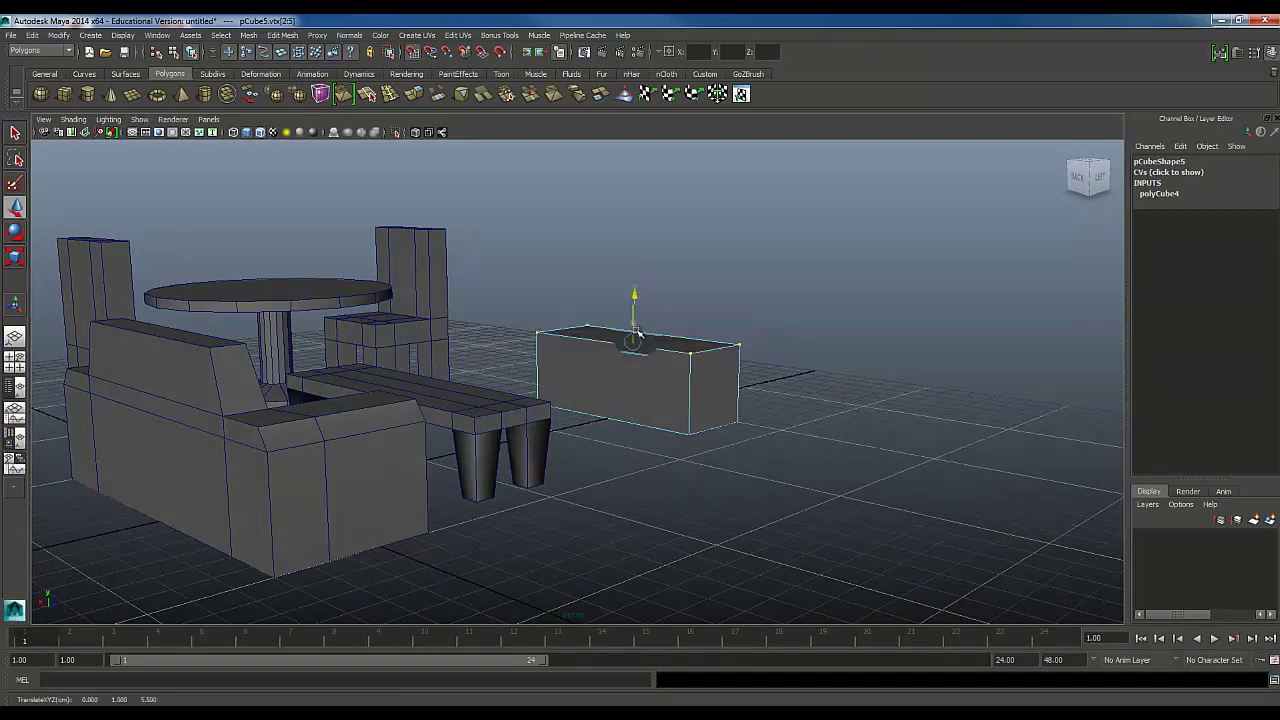
click(691, 515)
Select the box's top face and extrude it slightly upward to add a thin slab on top.
alt+drag(691, 517, 643, 517)
scroll(643, 516, up, 3)
right_drag(688, 411, 688, 446)
click(680, 412)
key(g)
alt+drag(512, 330, 474, 268)
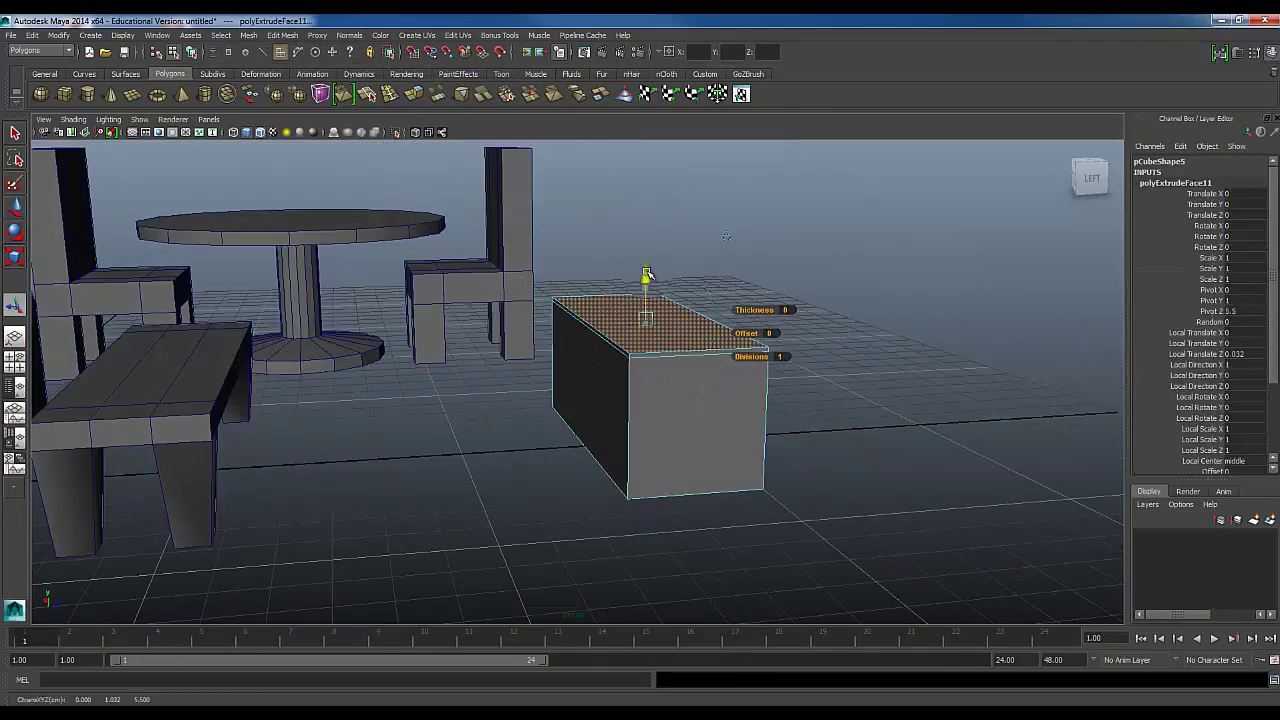
mouse_move(618, 330)
alt+mouse_down()
mouse_move(734, 349)
mouse_move(598, 352)
mouse_move(618, 352)
alt+mouse_up()
right_drag(720, 419, 720, 444)
click(713, 366)
alt+drag(713, 368, 566, 389)
shift+double_click(523, 337)
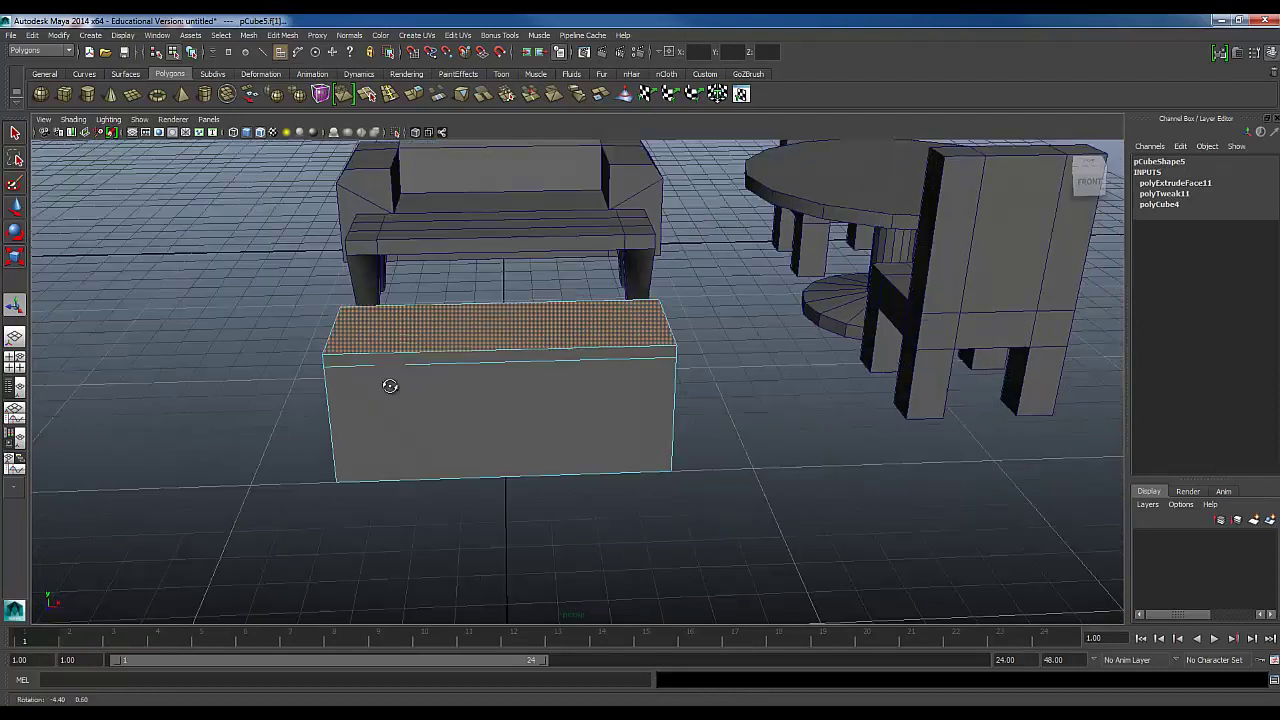
alt+drag(354, 384, 403, 434)
click(410, 436)
Select the thin slab's four narrow side faces and extrude them outward to form an overhanging top on the box.
alt+drag(513, 463, 665, 390)
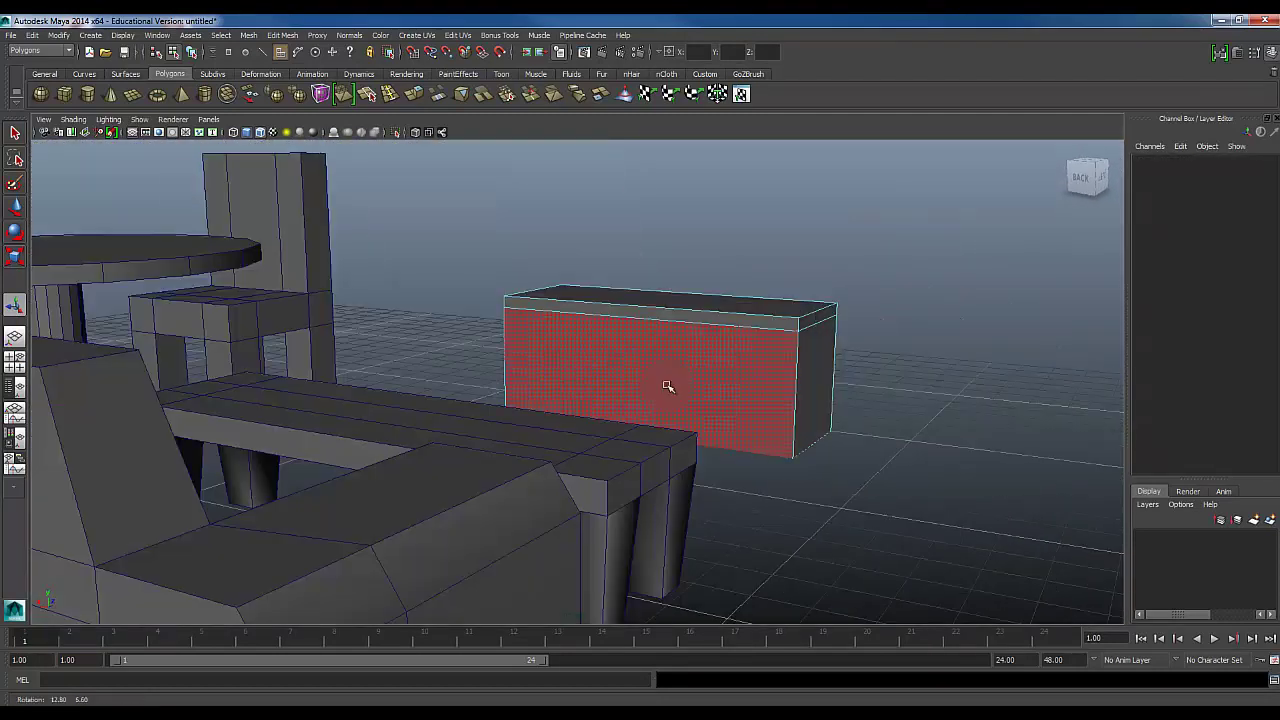
click(693, 327)
shift+click(810, 323)
alt+drag(580, 332, 850, 358)
shift+click(465, 360)
alt+drag(465, 360, 552, 346)
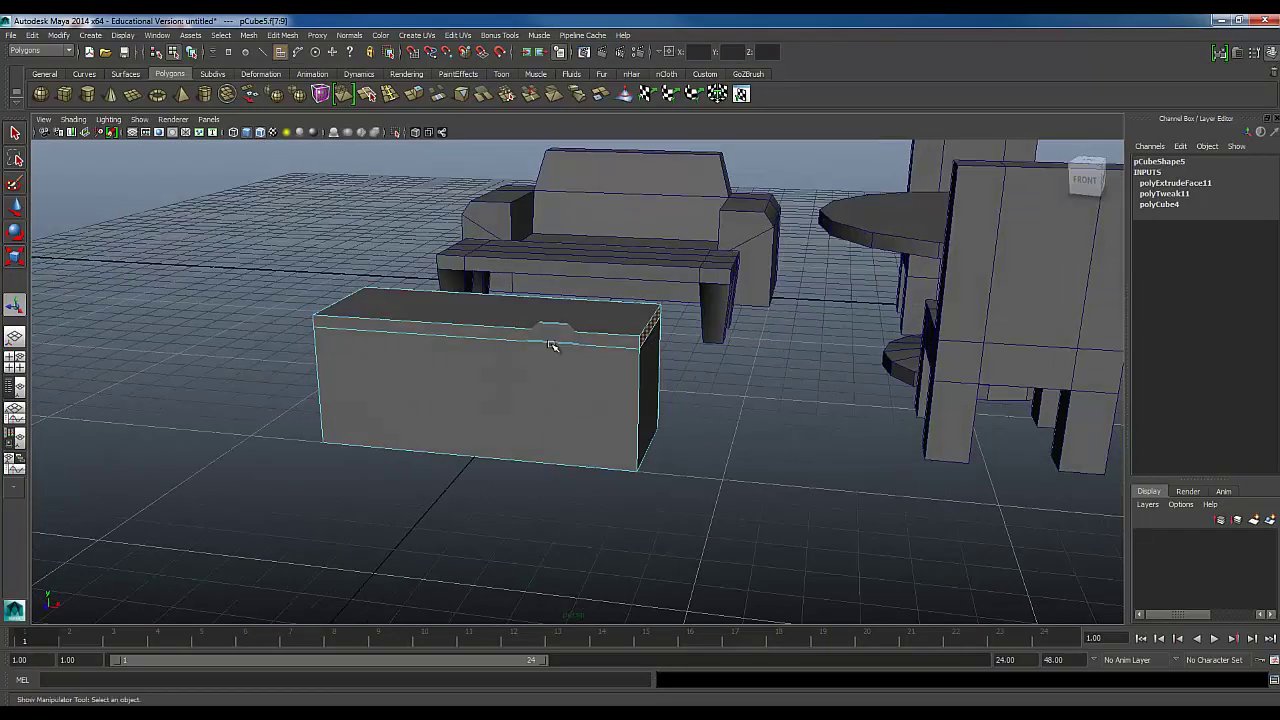
shift+click(551, 342)
scroll(520, 357, up, 3)
alt+middle_drag(520, 357, 609, 403)
alt+drag(609, 403, 811, 348)
click(415, 97)
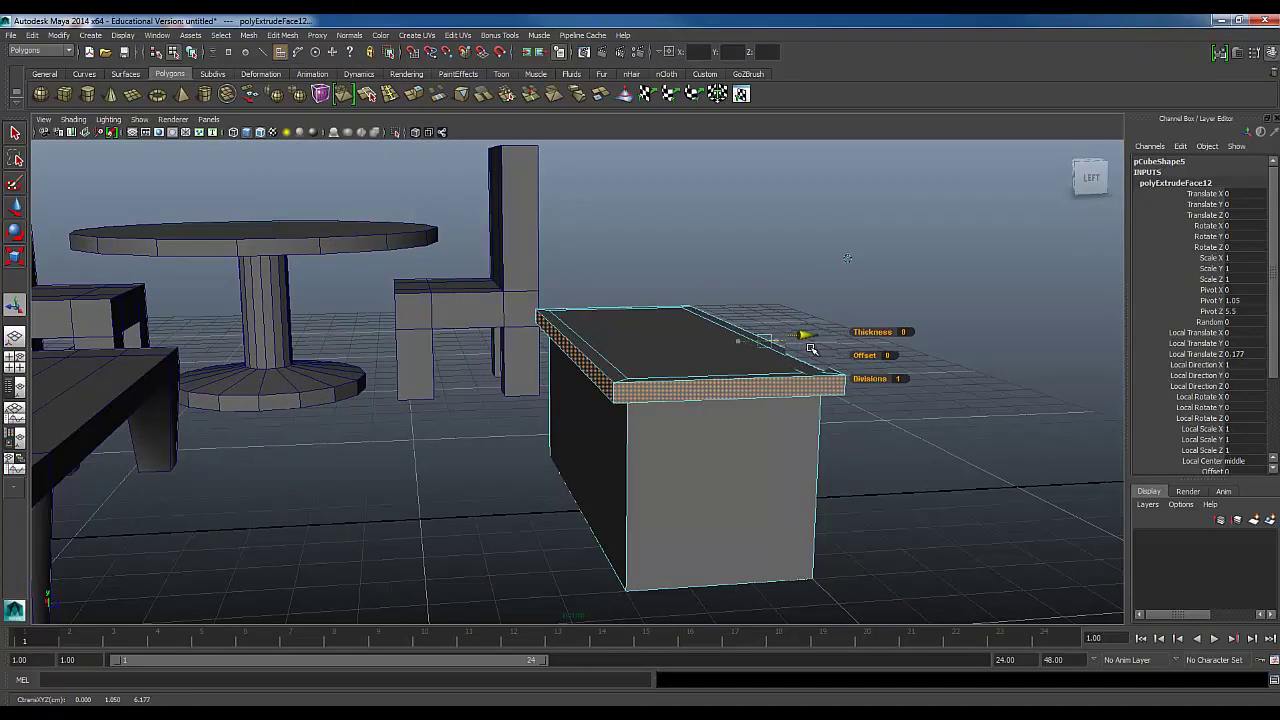
click(868, 430)
Create a new polygon cube and move it to the box with the overhanging top, at about 5.62 on Z and 1.07 on Y.
alt+drag(746, 500, 498, 476)
scroll(476, 473, down, 3)
right_drag(608, 426, 643, 415)
alt+drag(436, 468, 472, 488)
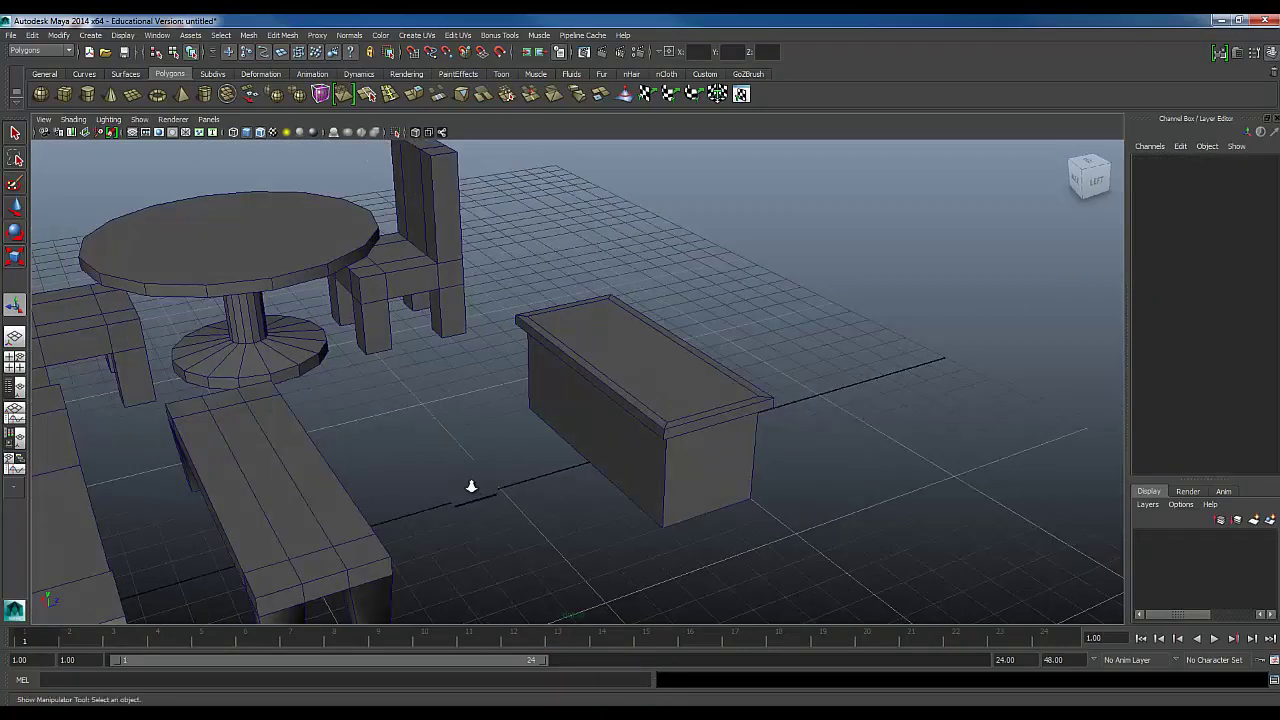
scroll(472, 488, down, 2)
alt+drag(529, 517, 464, 489)
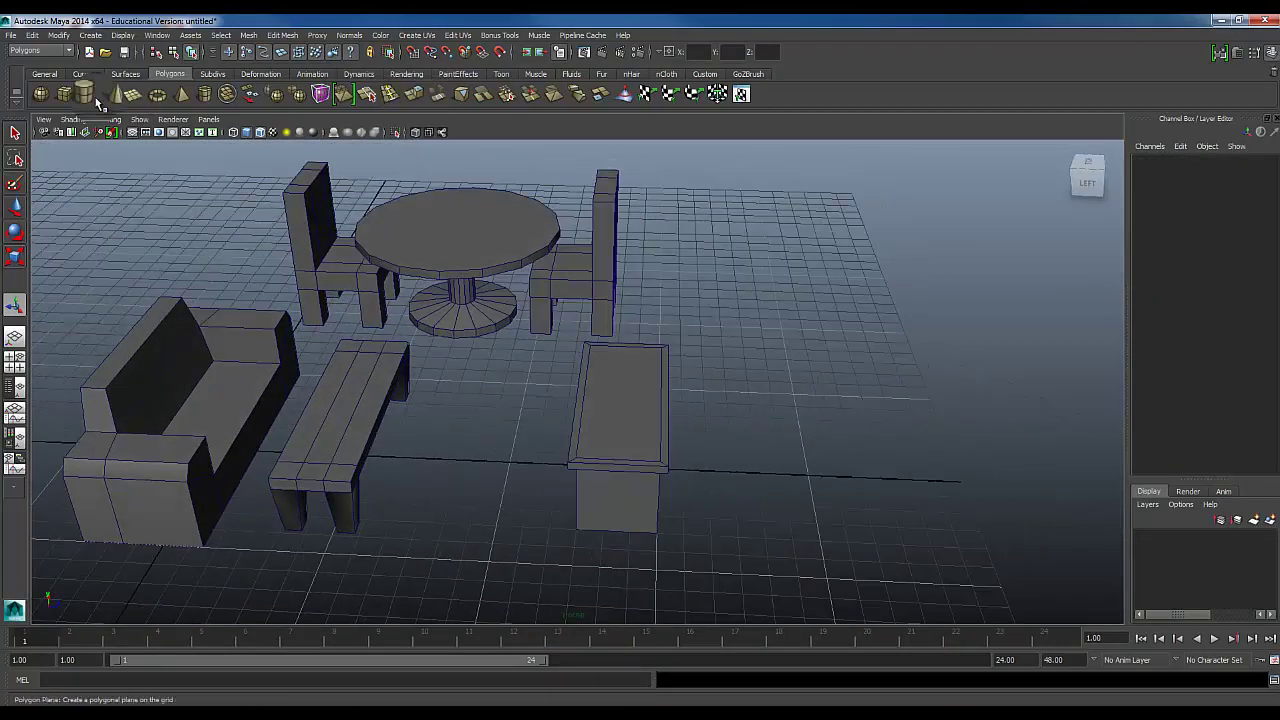
click(64, 93)
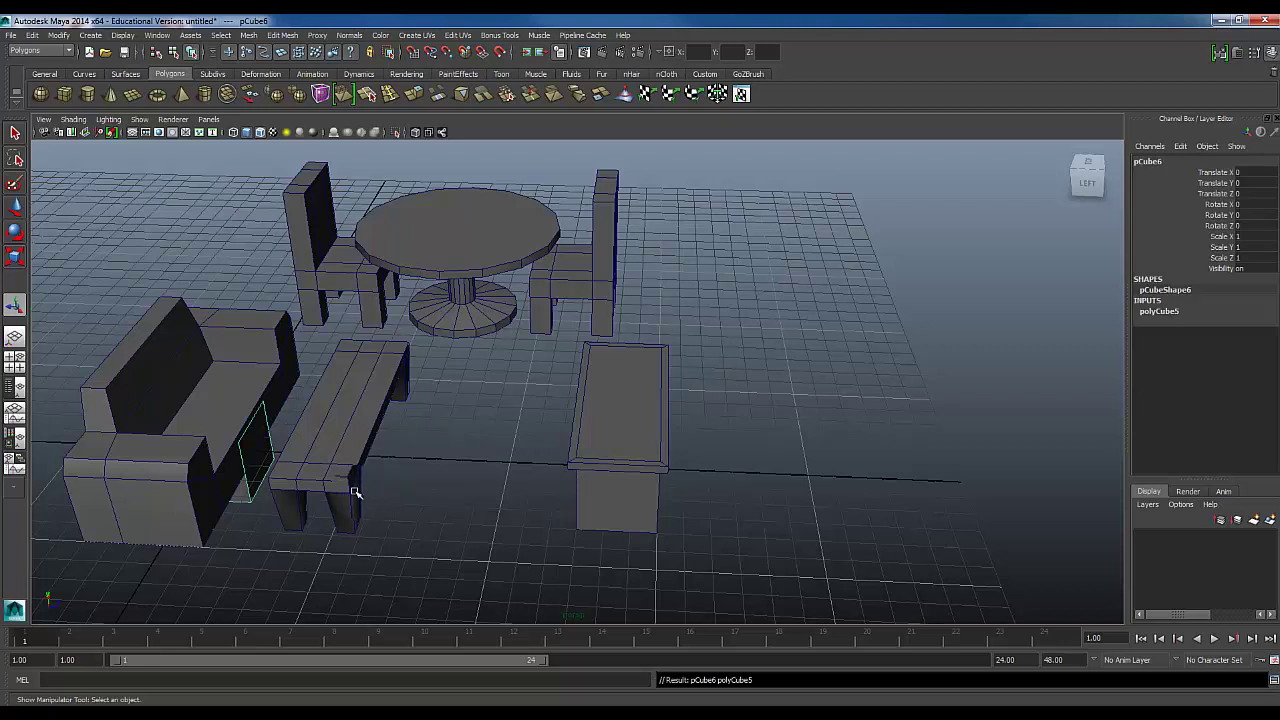
key(w)
drag(260, 452, 665, 468)
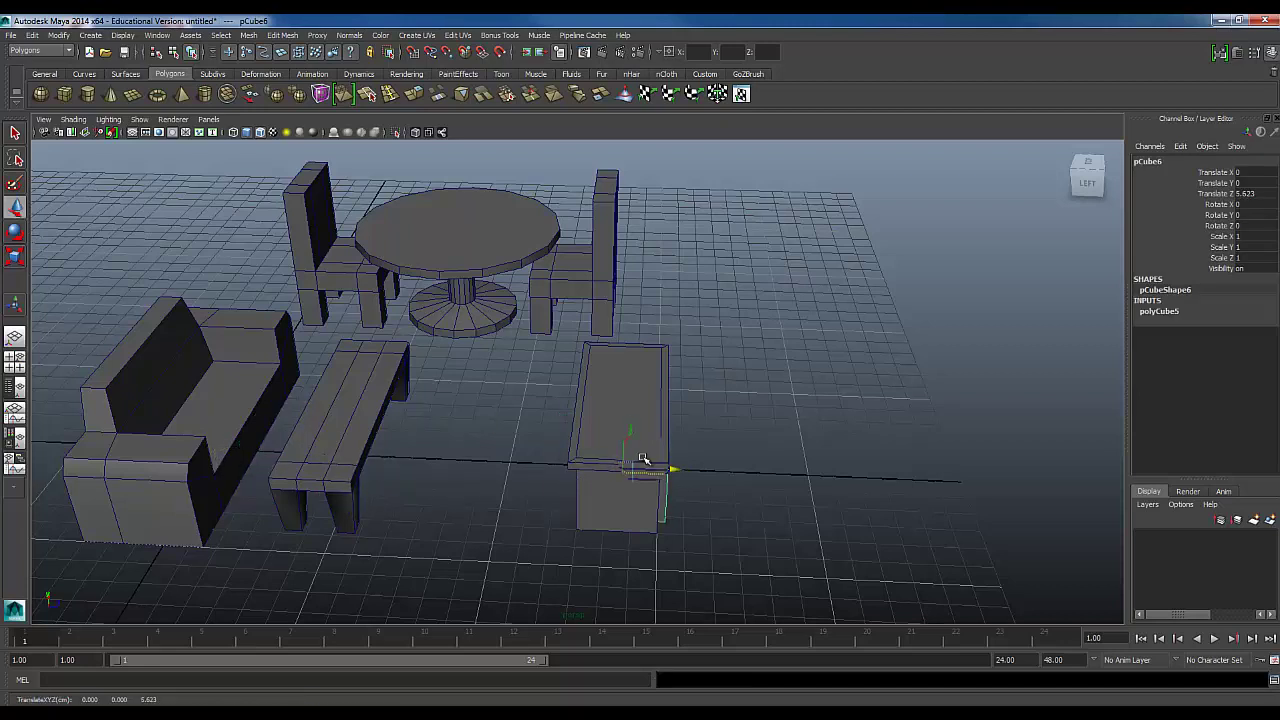
drag(631, 426, 632, 353)
In the top view, adjust the new cube's front and rear vertices along Z so its footprint fits inside the box top's rim.
key(space)
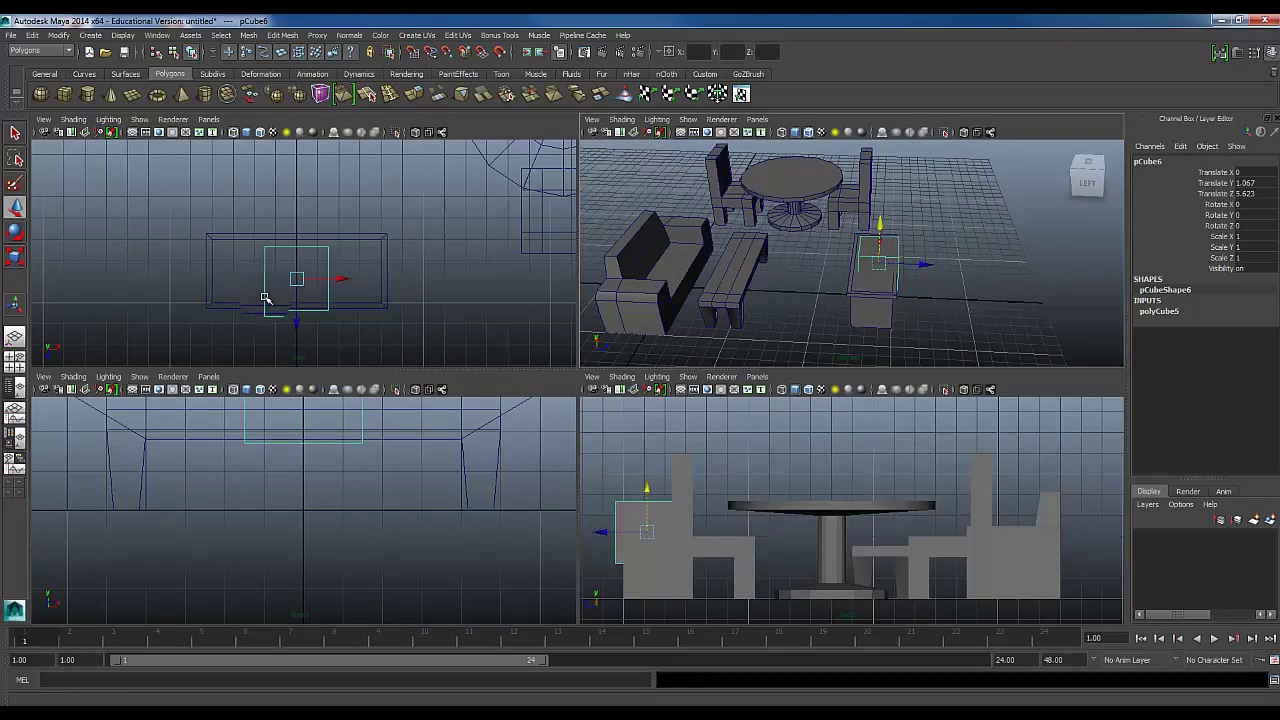
key(space)
alt+right_drag(286, 287, 460, 375)
alt+middle_drag(471, 363, 500, 238)
right_drag(451, 371, 396, 365)
drag(750, 275, 749, 279)
drag(581, 269, 583, 288)
drag(409, 452, 675, 543)
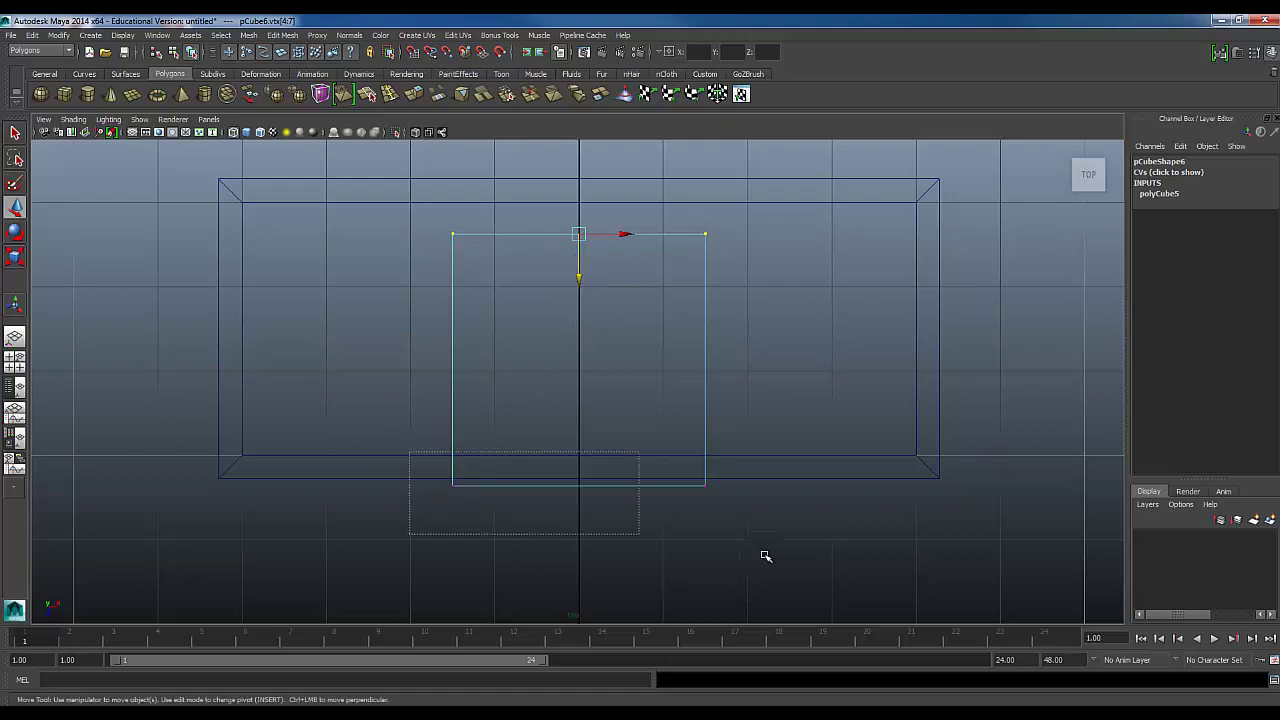
drag(582, 529, 555, 452)
drag(406, 198, 744, 290)
mouse_move(580, 276)
mouse_down()
mouse_move(581, 288)
mouse_move(581, 269)
mouse_up()
In the front view, raise the new cube's bottom vertices to about 1.32 on Y.
key(space)
key(space)
scroll(841, 308, up, 4)
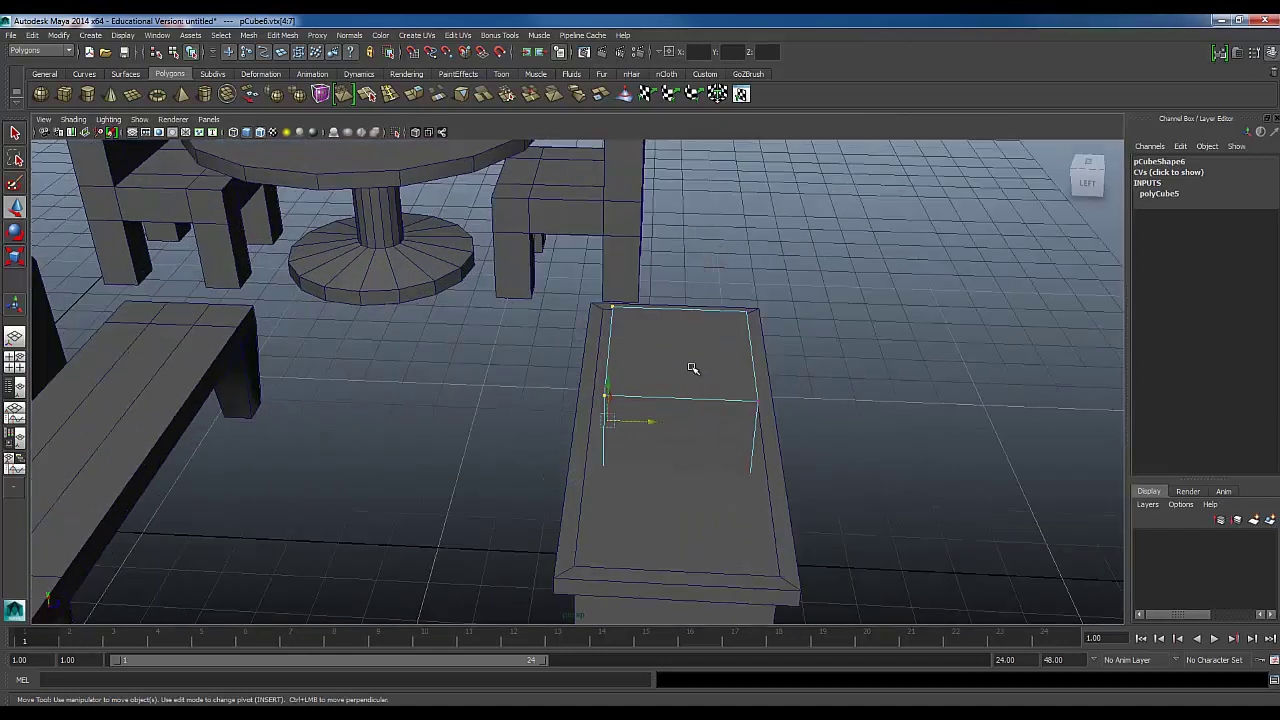
key(space)
key(space)
scroll(541, 408, down, 6)
scroll(560, 420, up, 5)
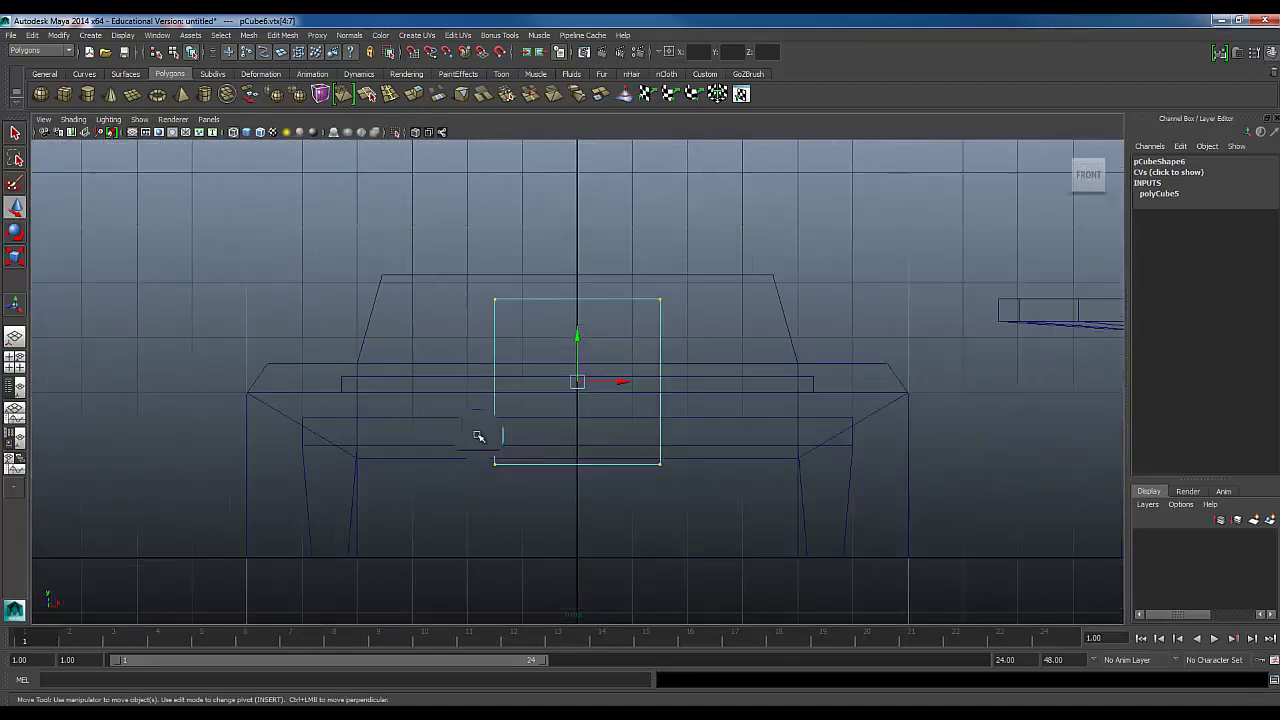
key(5)
key(4)
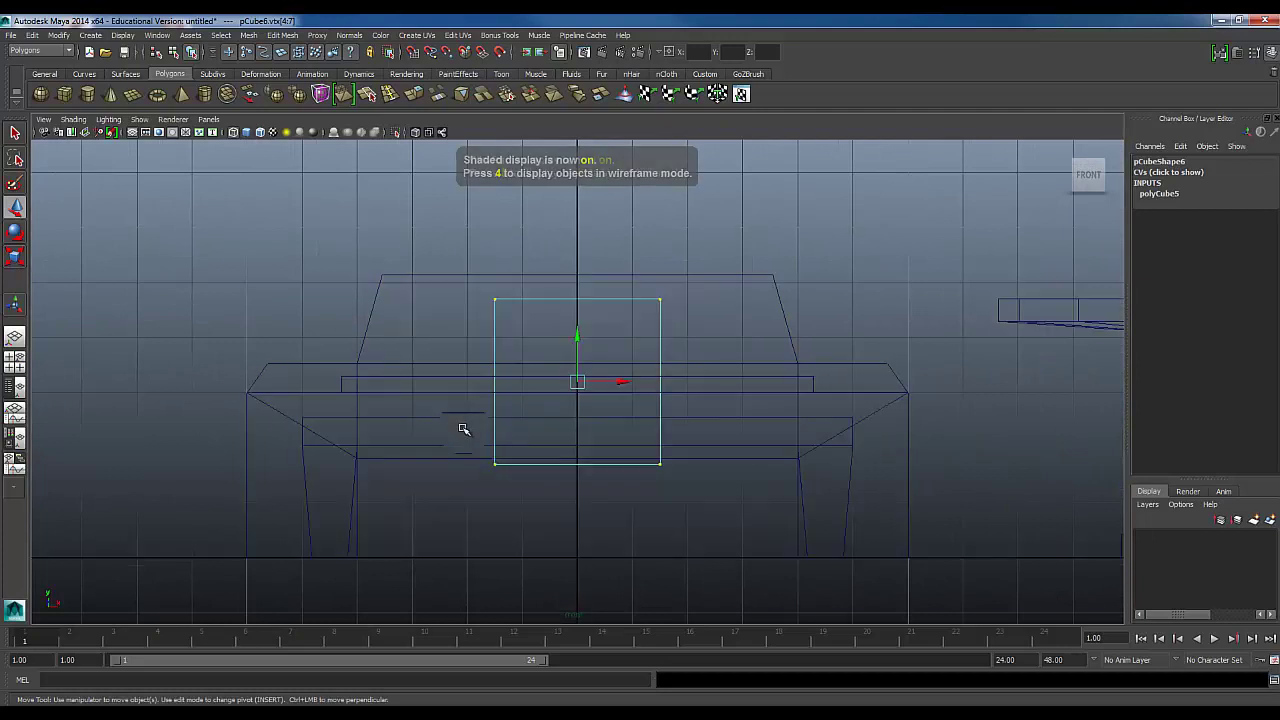
drag(468, 427, 688, 491)
drag(577, 411, 588, 298)
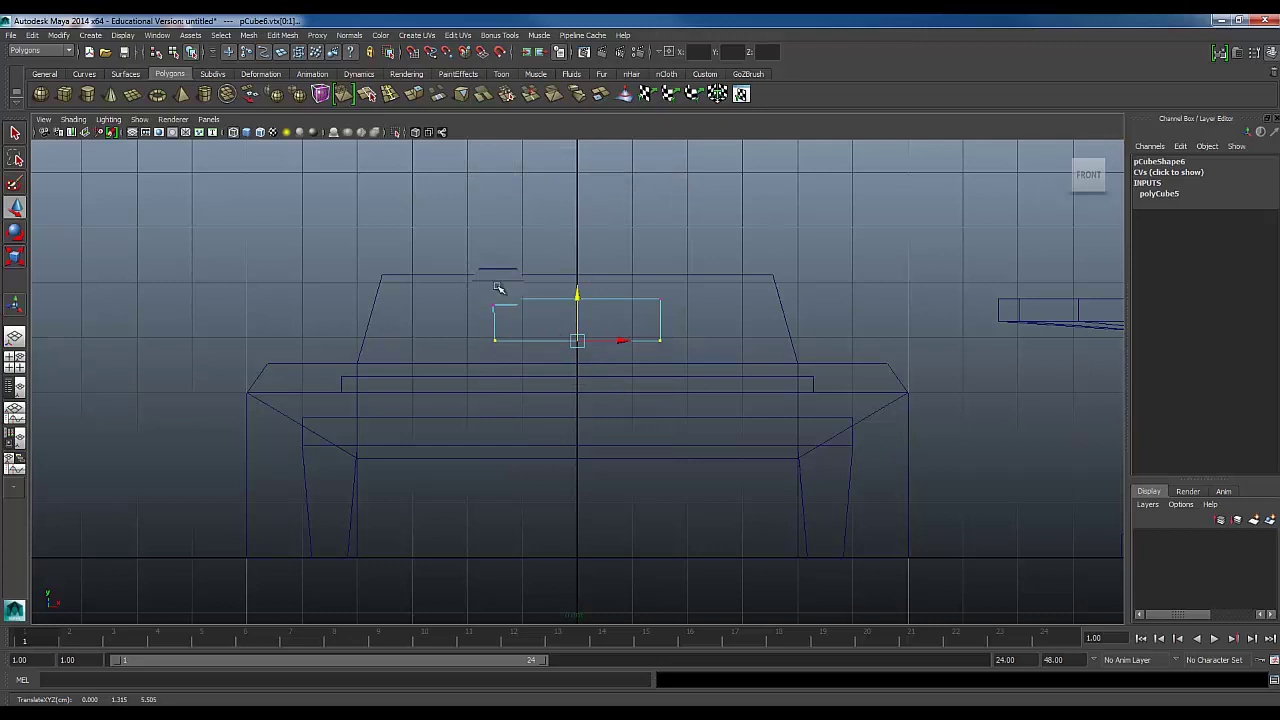
key(space)
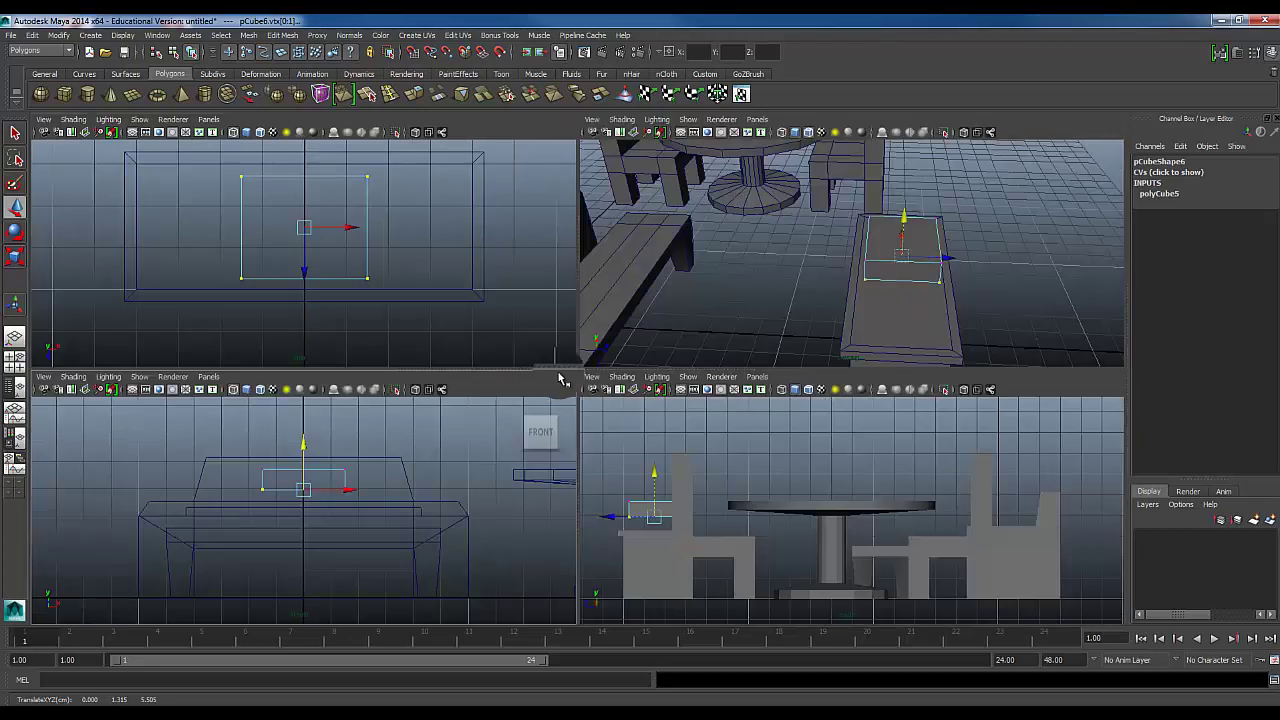
In the perspective view, lower the cube's bottom and top vertices to make a flat slab resting on the box top.
key(space)
alt+drag(748, 374, 706, 371)
scroll(702, 366, up, 4)
alt+middle_drag(690, 340, 632, 432)
alt+drag(632, 432, 592, 434)
drag(706, 351, 709, 407)
drag(561, 291, 769, 317)
drag(709, 273, 692, 520)
Select the small slab's top face and lower it to about 1.17 on Y.
click(657, 345)
click(637, 483)
click(741, 465)
right_drag(669, 431, 671, 463)
click(698, 448)
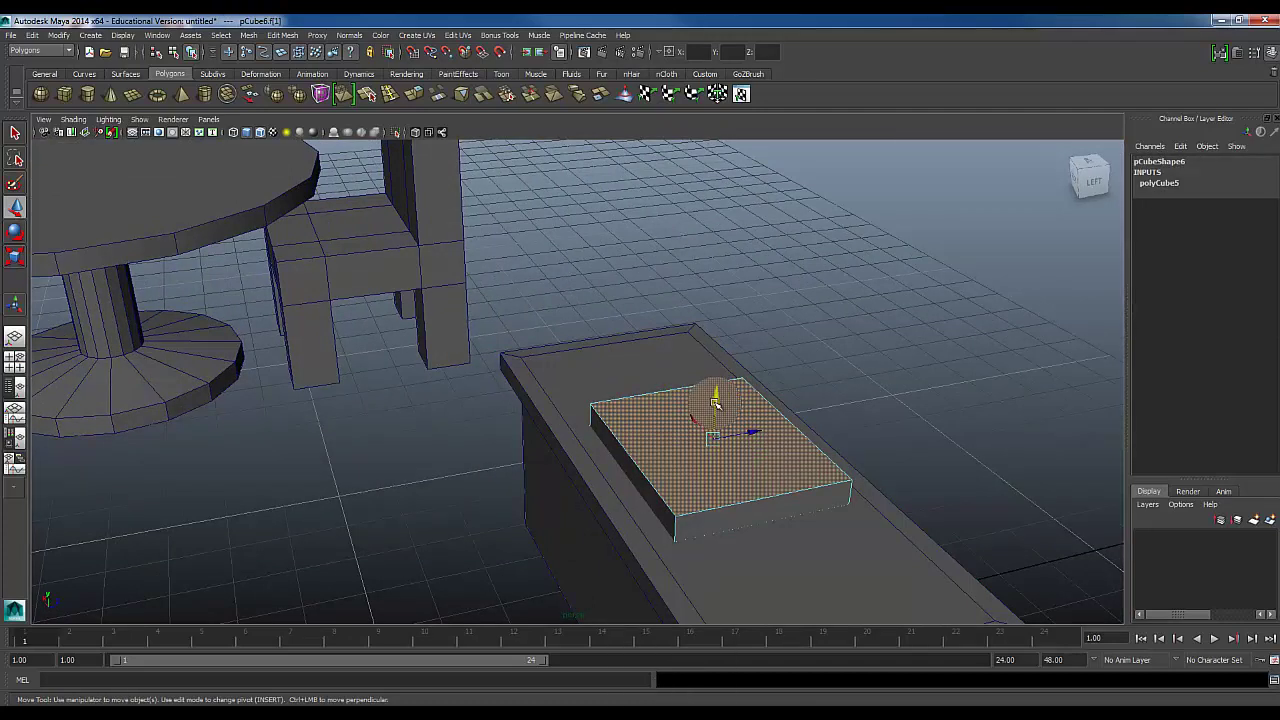
click(636, 340)
click(614, 281)
click(723, 456)
right_drag(734, 431, 722, 467)
click(712, 456)
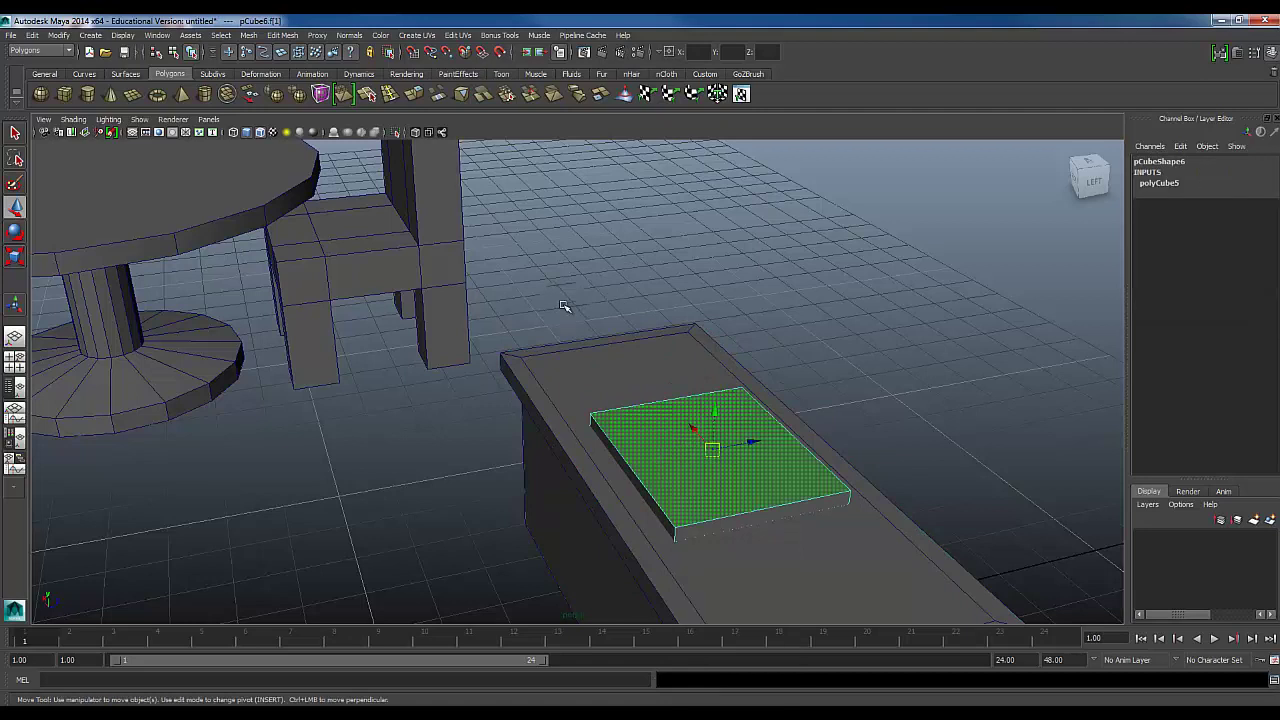
Extrude the small slab's top face about 0.08 upward and scale it to about 0.53.
click(415, 95)
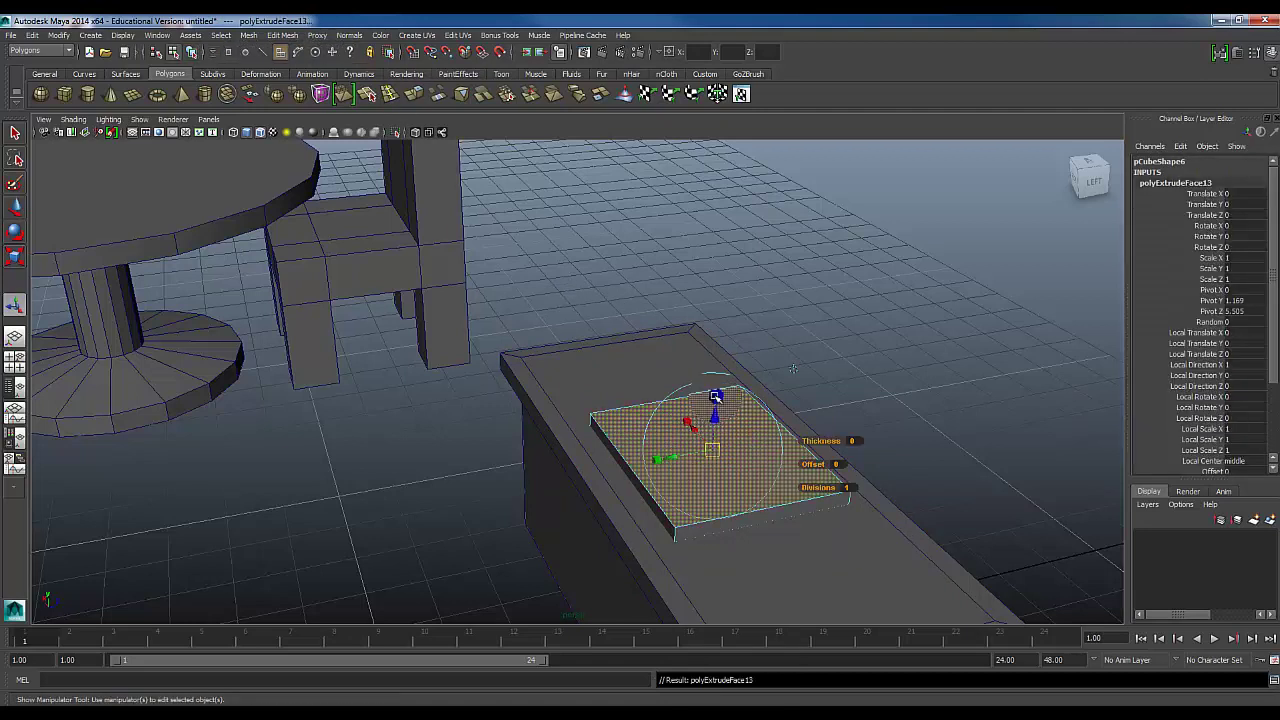
alt+drag(677, 482, 692, 389)
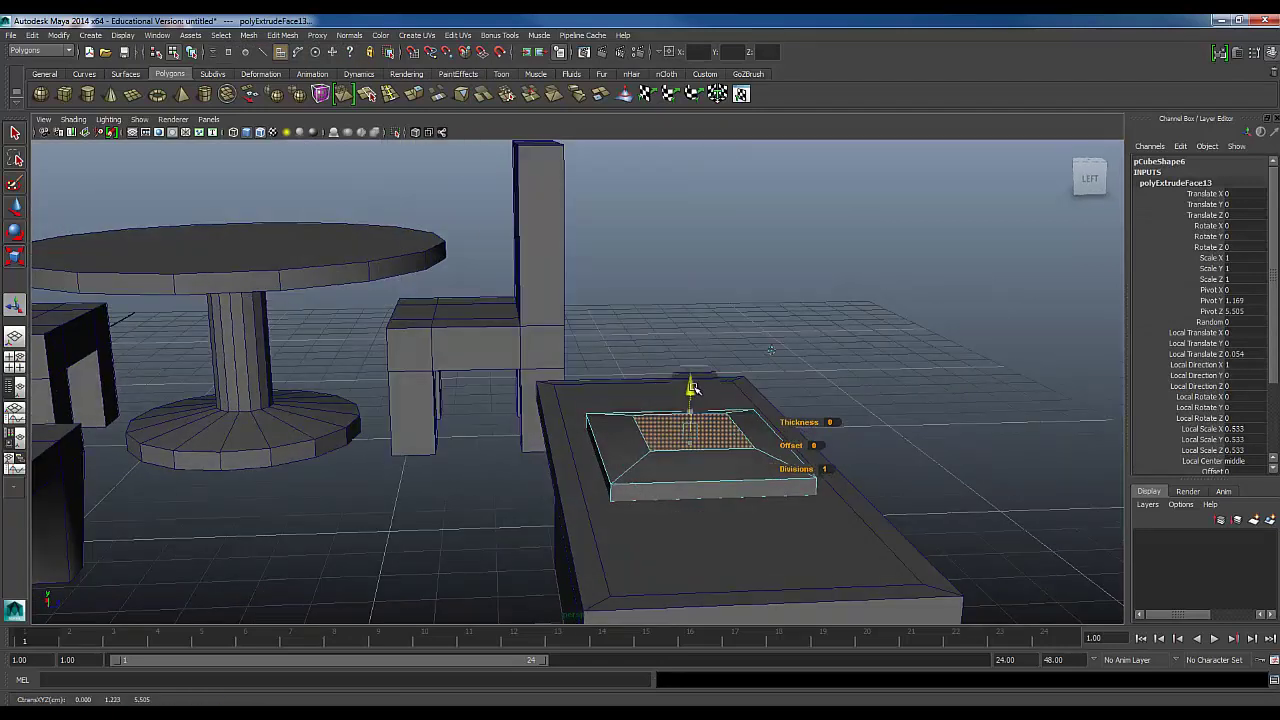
alt+drag(563, 436, 465, 485)
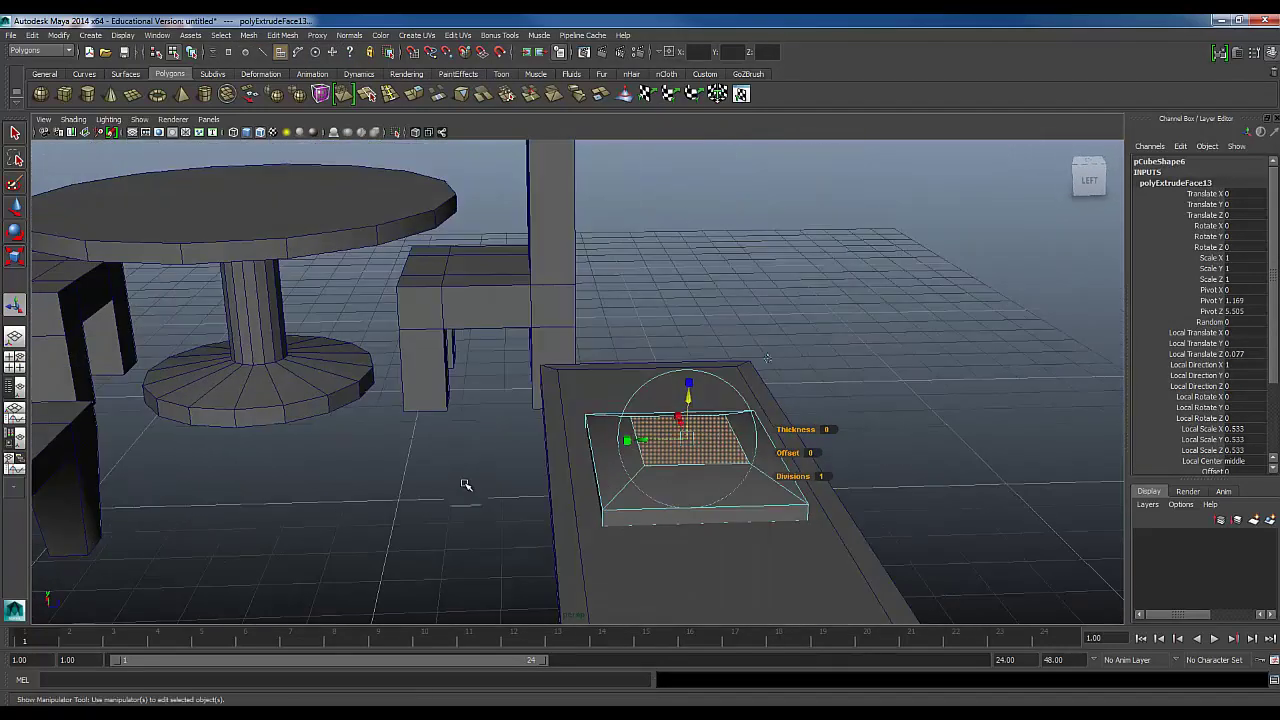
Shift the inset top face away from the sofa to about 5.6 on Z.
key(w)
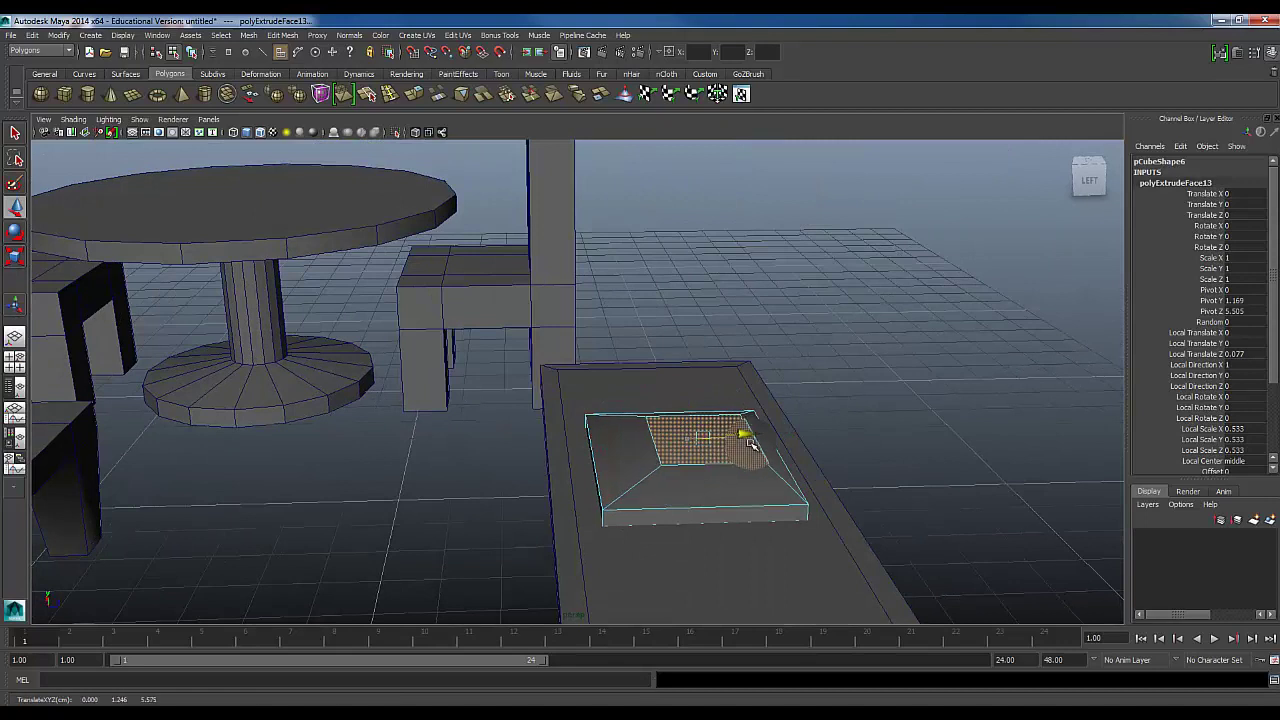
click(720, 333)
alt+drag(704, 372, 676, 306)
Extrude the inset face about 0.47 upward and scale it narrow along Z to taper the stand.
click(663, 457)
click(414, 96)
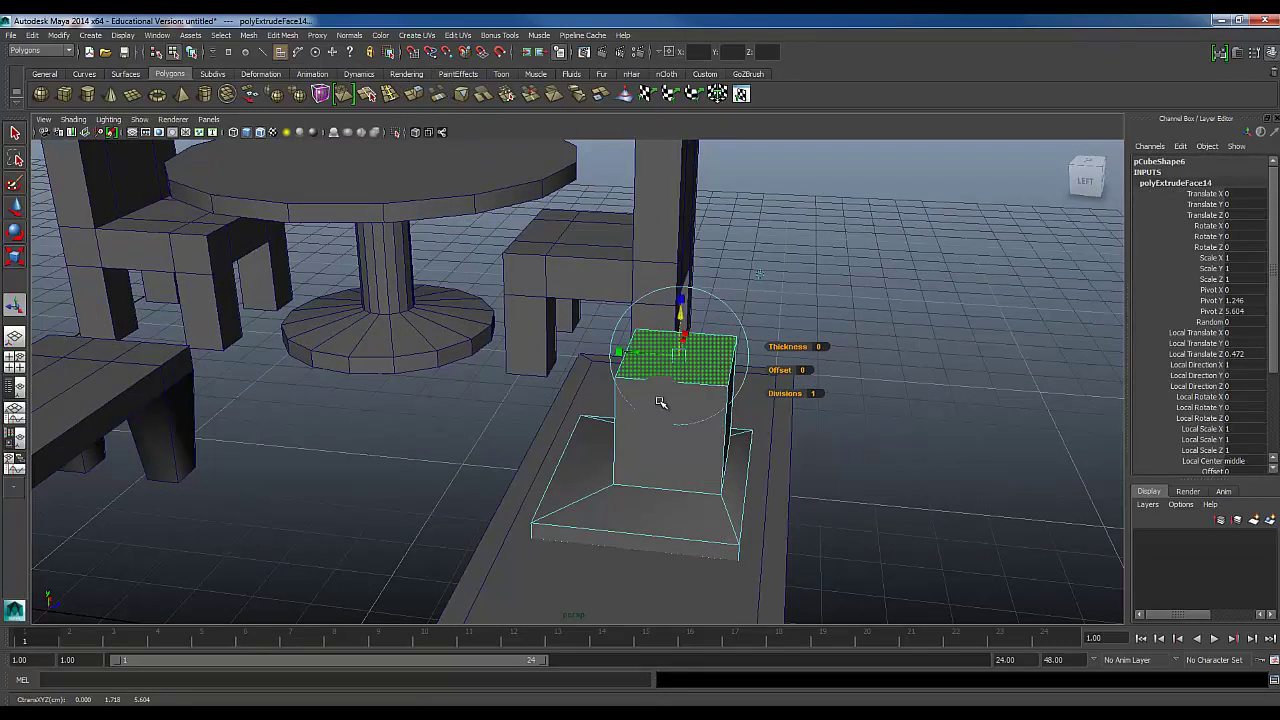
key(r)
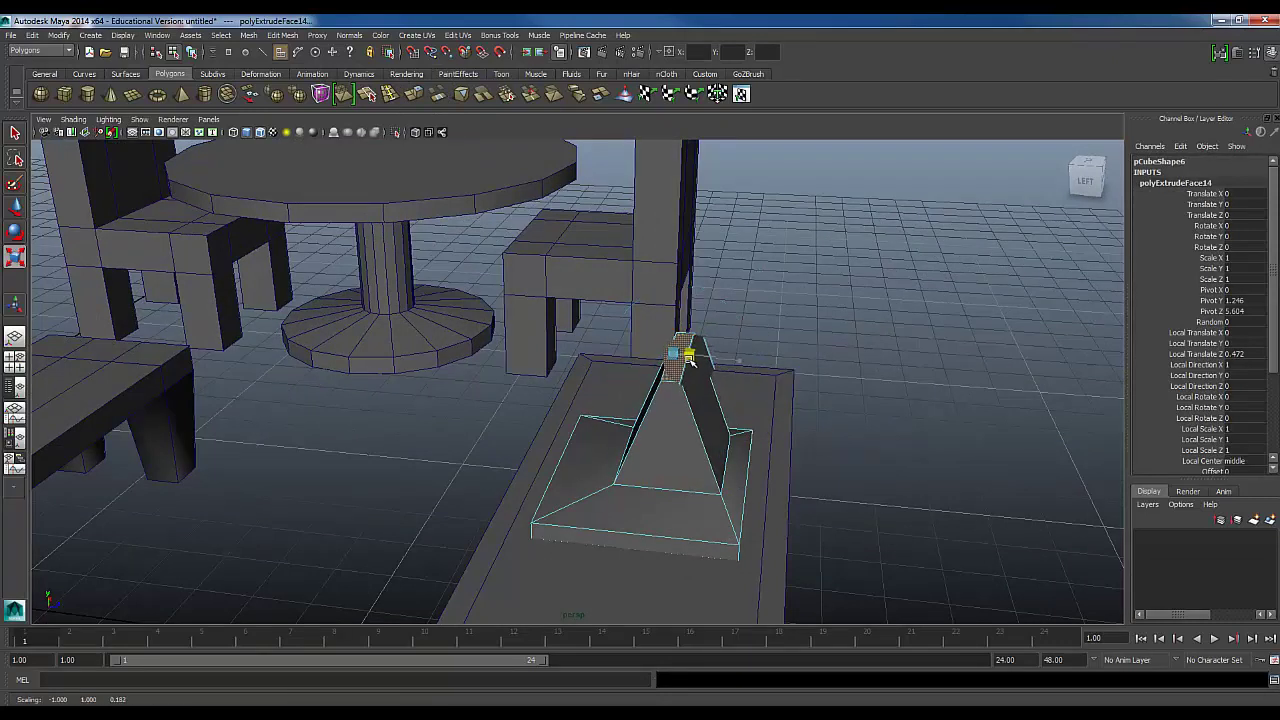
Move the stand's narrow top face to about 5.57 on Z and scale it narrower along X.
key(w)
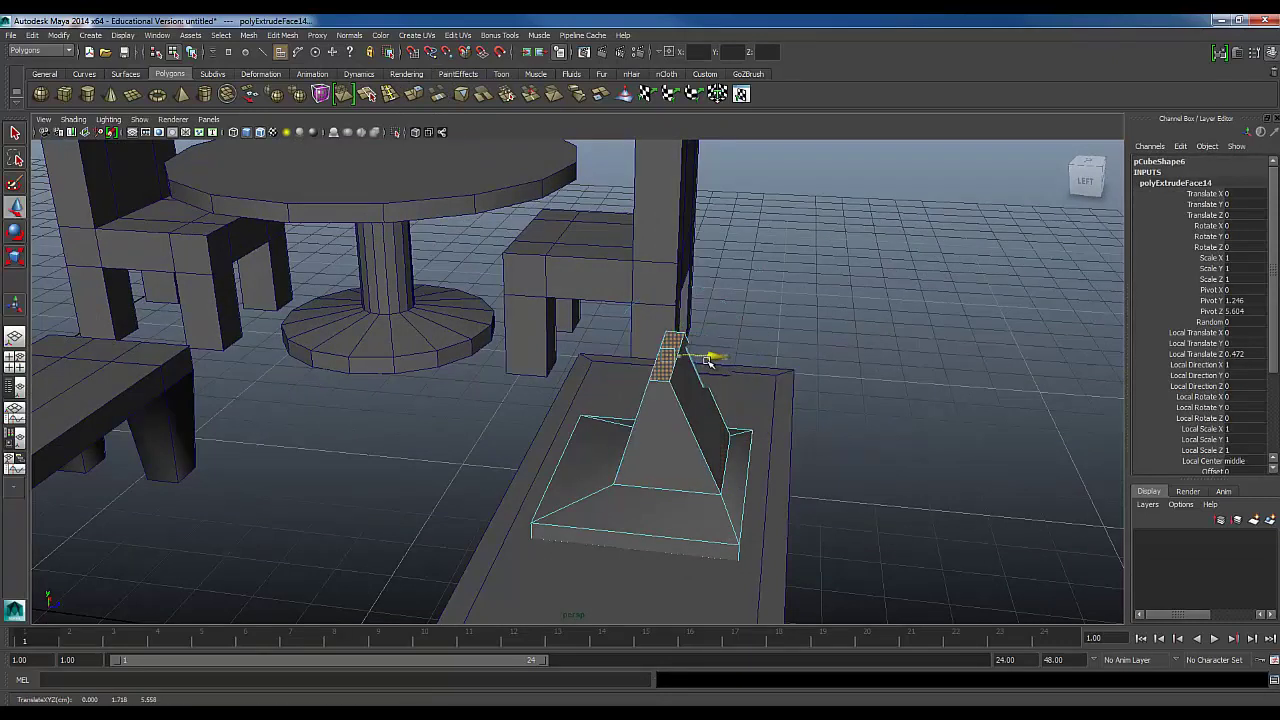
alt+drag(705, 425, 545, 432)
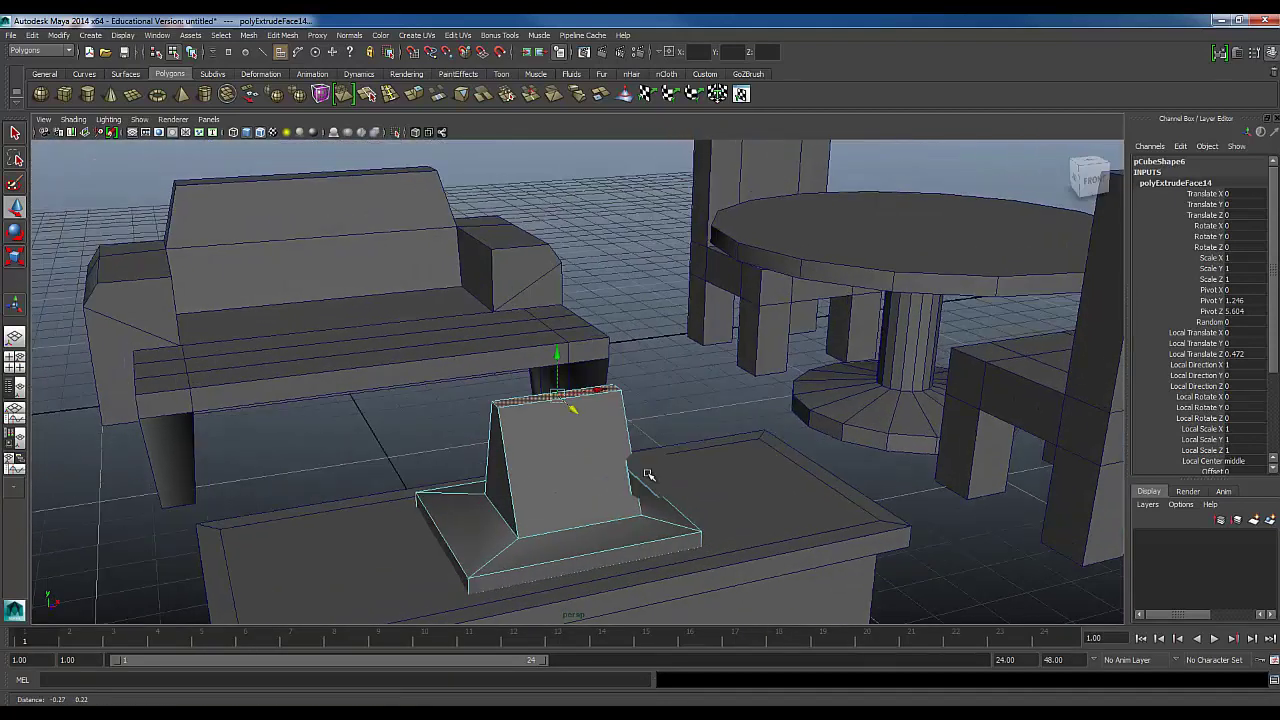
alt+drag(651, 460, 560, 434)
key(r)
drag(446, 392, 467, 395)
alt+middle_drag(443, 374, 475, 403)
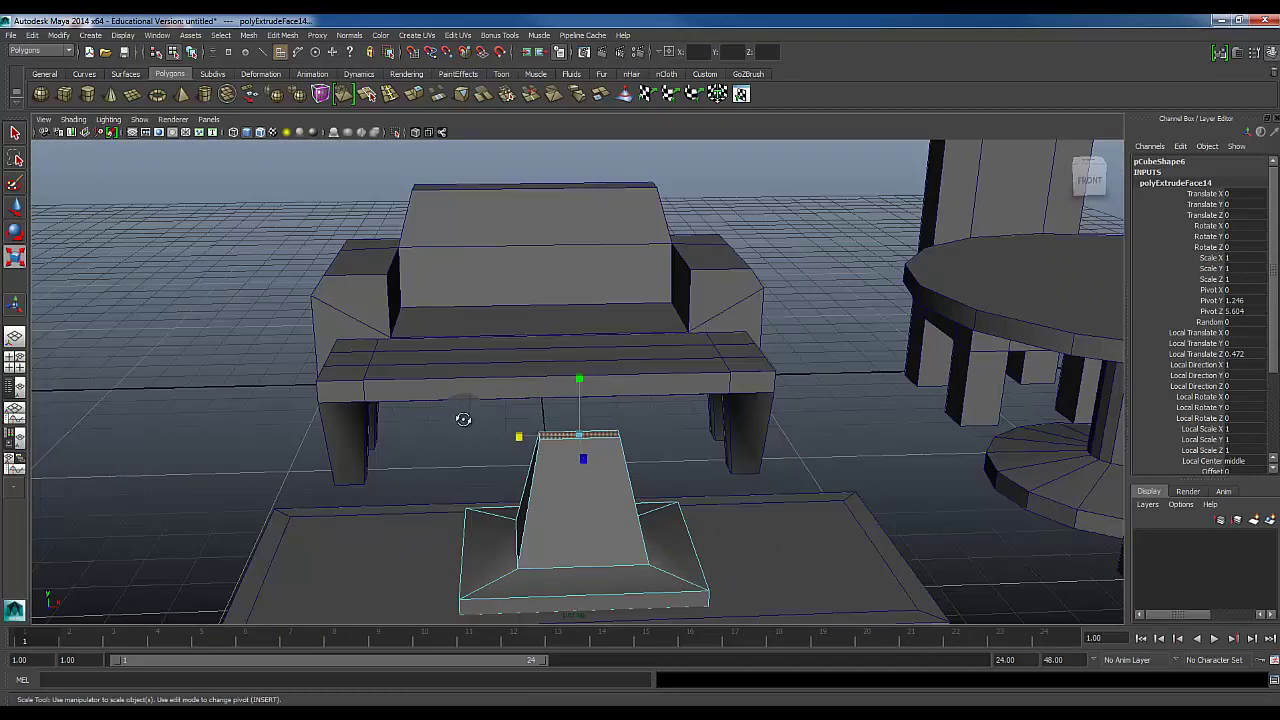
Extrude the stand's top face straight up to form a tall, thin post.
alt+drag(475, 403, 560, 400)
click(418, 98)
click(415, 93)
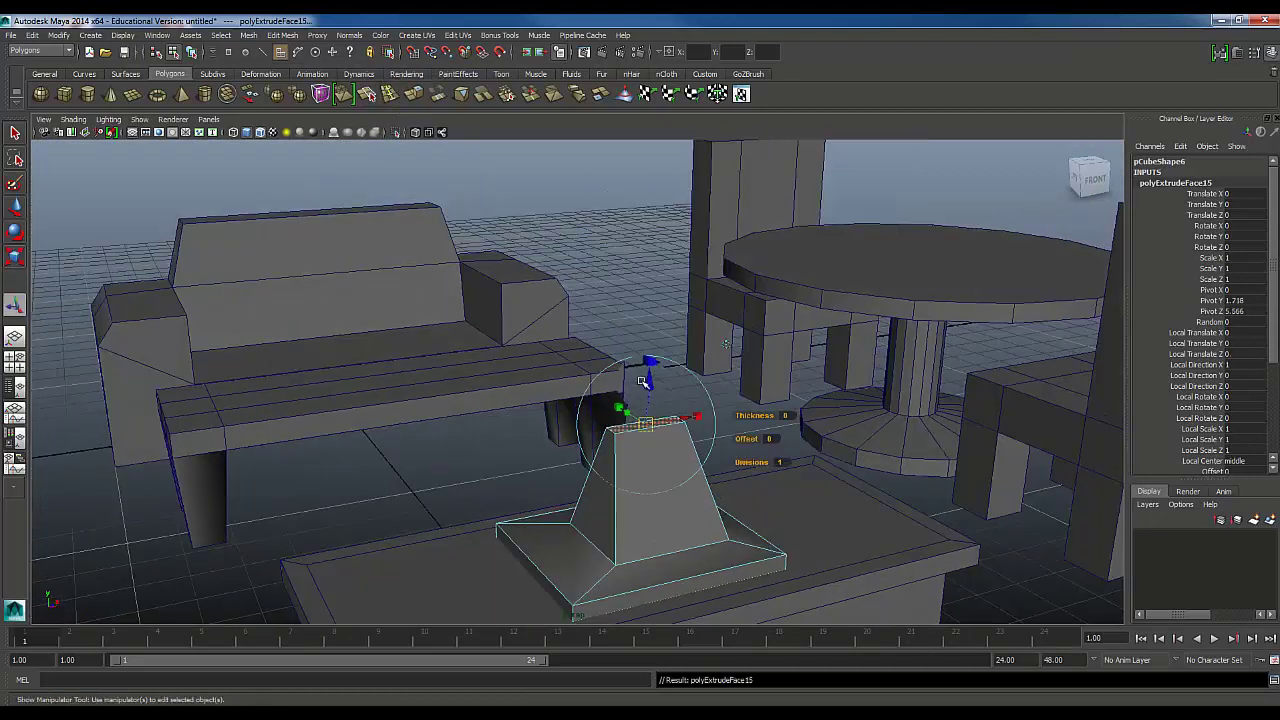
drag(642, 380, 647, 343)
alt+drag(611, 428, 682, 246)
alt+drag(590, 409, 572, 521)
drag(699, 353, 700, 281)
click(619, 292)
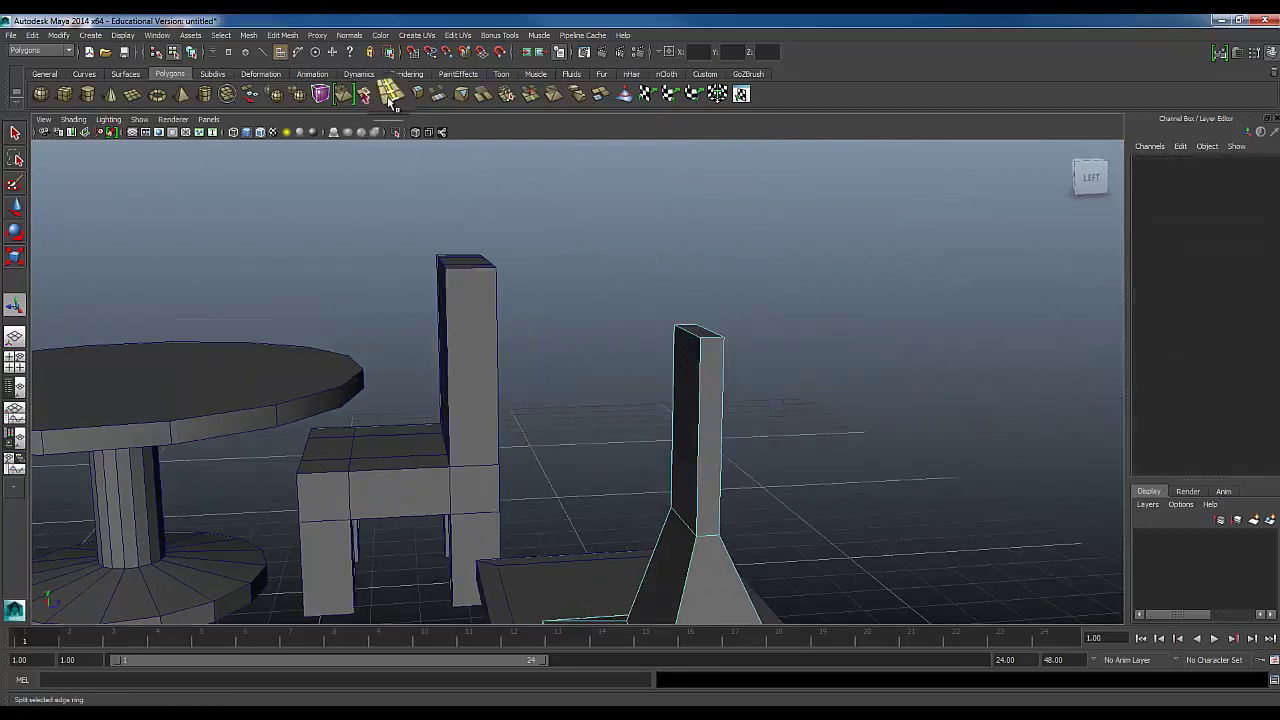
Show the tool settings and insert an edge loop around the post near mid-height with the Insert Edge Loop Tool.
click(390, 95)
click(1222, 56)
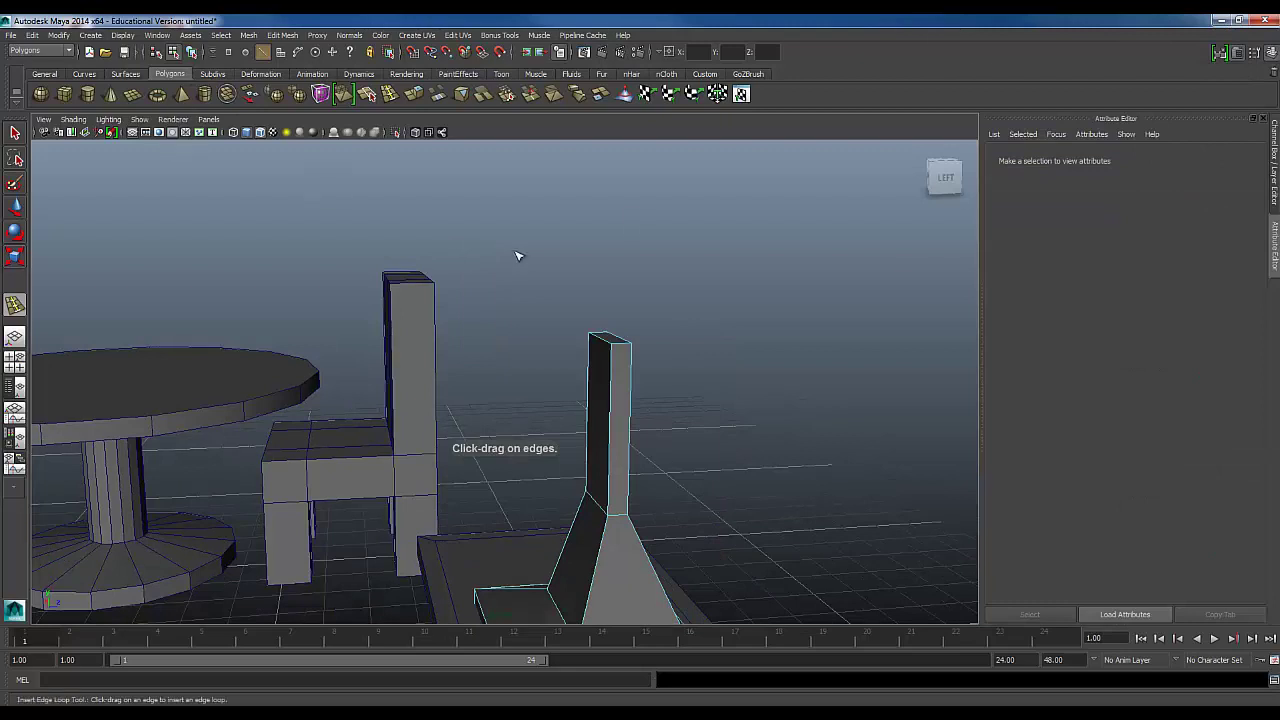
click(1271, 53)
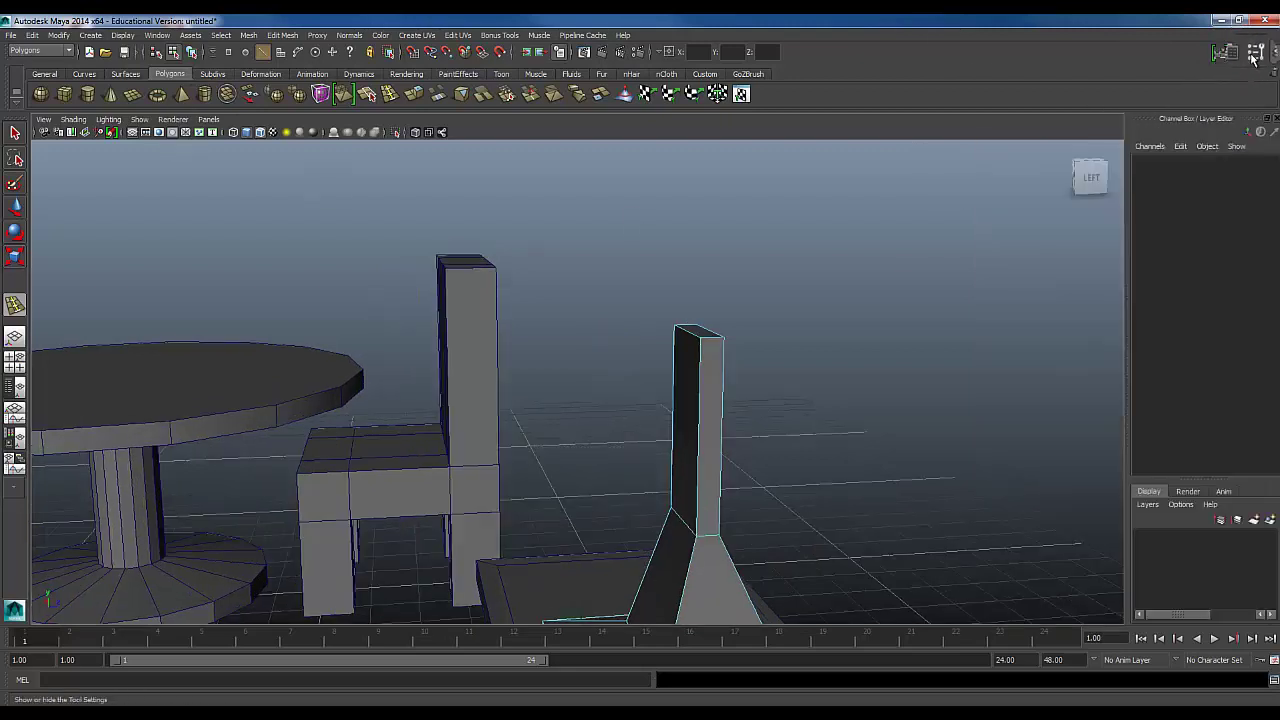
click(1255, 53)
click(134, 206)
alt+drag(700, 455, 822, 462)
drag(836, 399, 839, 408)
Select the post's upper face facing the sofa, extrude it, and scale the extruded face uniformly to 4.8.
key(w)
alt+right_drag(623, 424, 849, 372)
alt+drag(856, 391, 802, 405)
right_drag(838, 361, 872, 394)
click(877, 374)
alt+drag(683, 411, 578, 398)
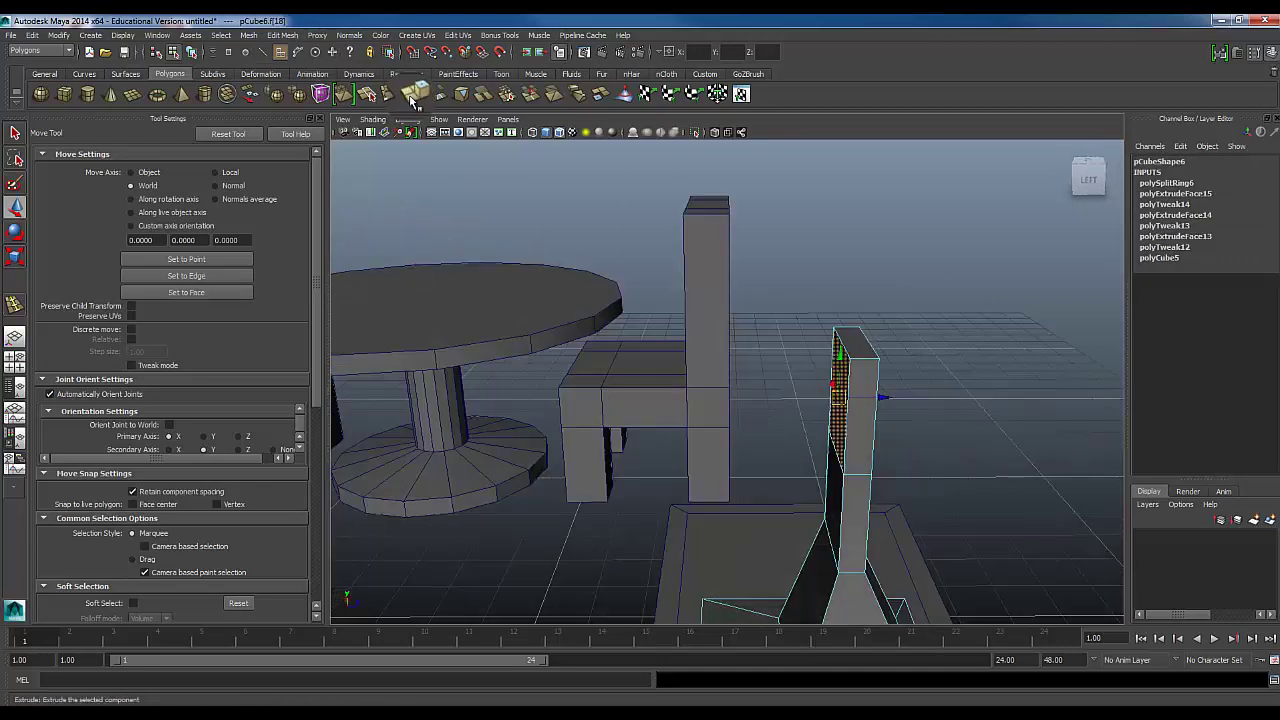
click(414, 92)
alt+drag(802, 456, 872, 468)
click(804, 400)
drag(857, 385, 1010, 463)
scroll(869, 500, down, 3)
alt+middle_drag(869, 500, 757, 466)
alt+drag(757, 466, 618, 490)
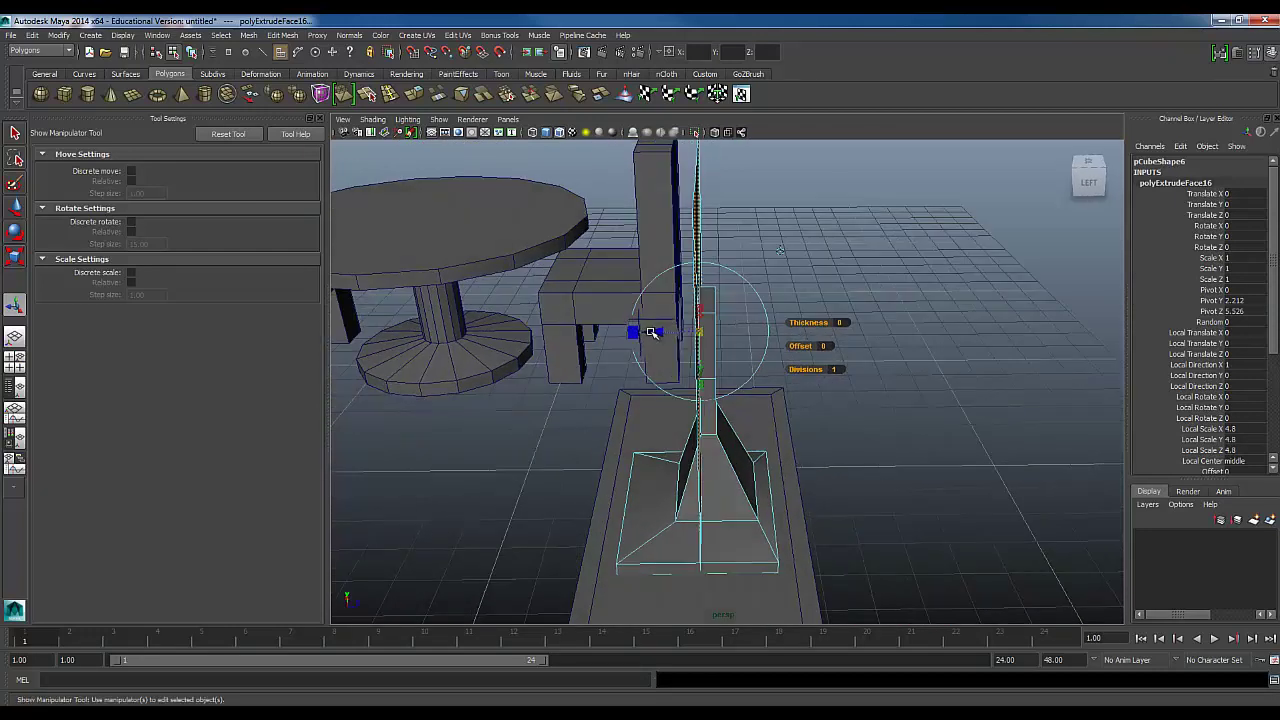
Pull the post's extruded face out by 0.049 and scale it shorter vertically to form a wide screen panel.
drag(655, 333, 645, 335)
alt+drag(574, 477, 700, 467)
key(r)
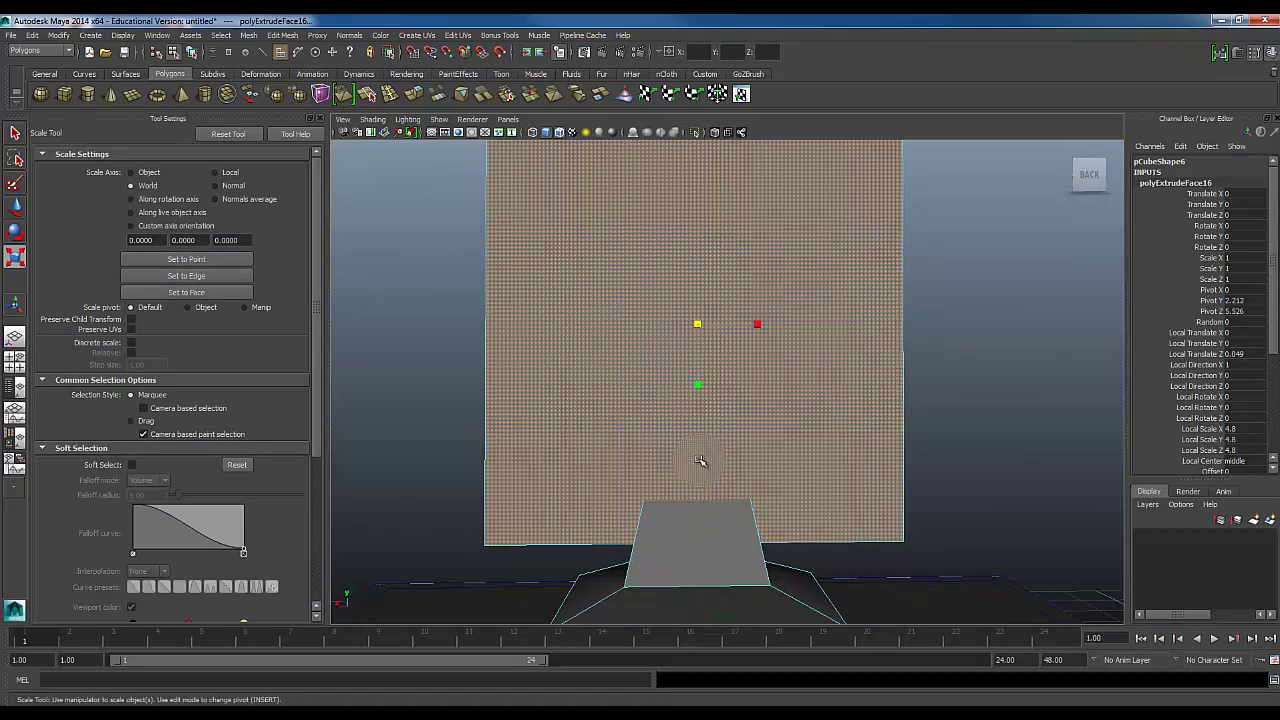
drag(699, 384, 698, 363)
alt+drag(766, 416, 700, 406)
key(ctrl+z)
key(w)
drag(734, 343, 933, 484)
alt+drag(849, 486, 522, 310)
Extrude the panel's large front face by 0.069 towards the sofa to thicken the screen.
click(410, 93)
alt+drag(620, 400, 637, 347)
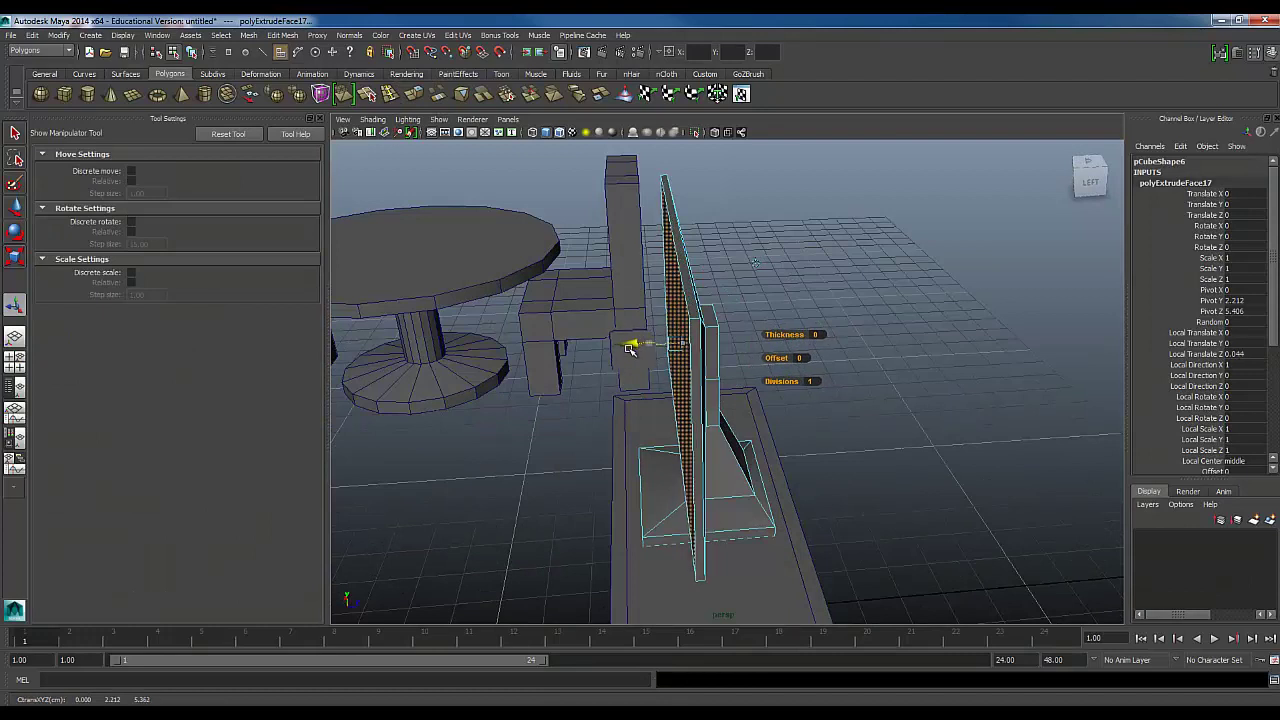
alt+drag(522, 360, 594, 369)
scroll(508, 427, up, 5)
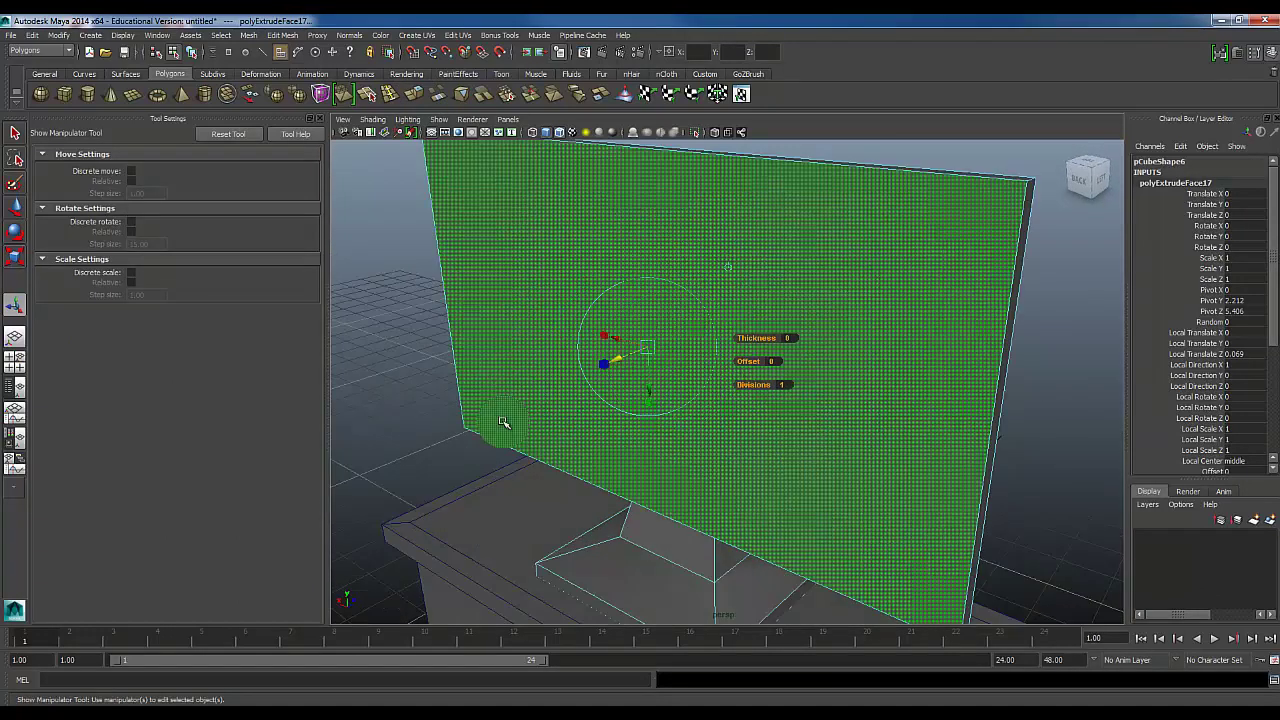
Extrude the screen's front face, scale it to about 0.967 as a thin bezel, and extrude the inset face again.
scroll(406, 160, down, 3)
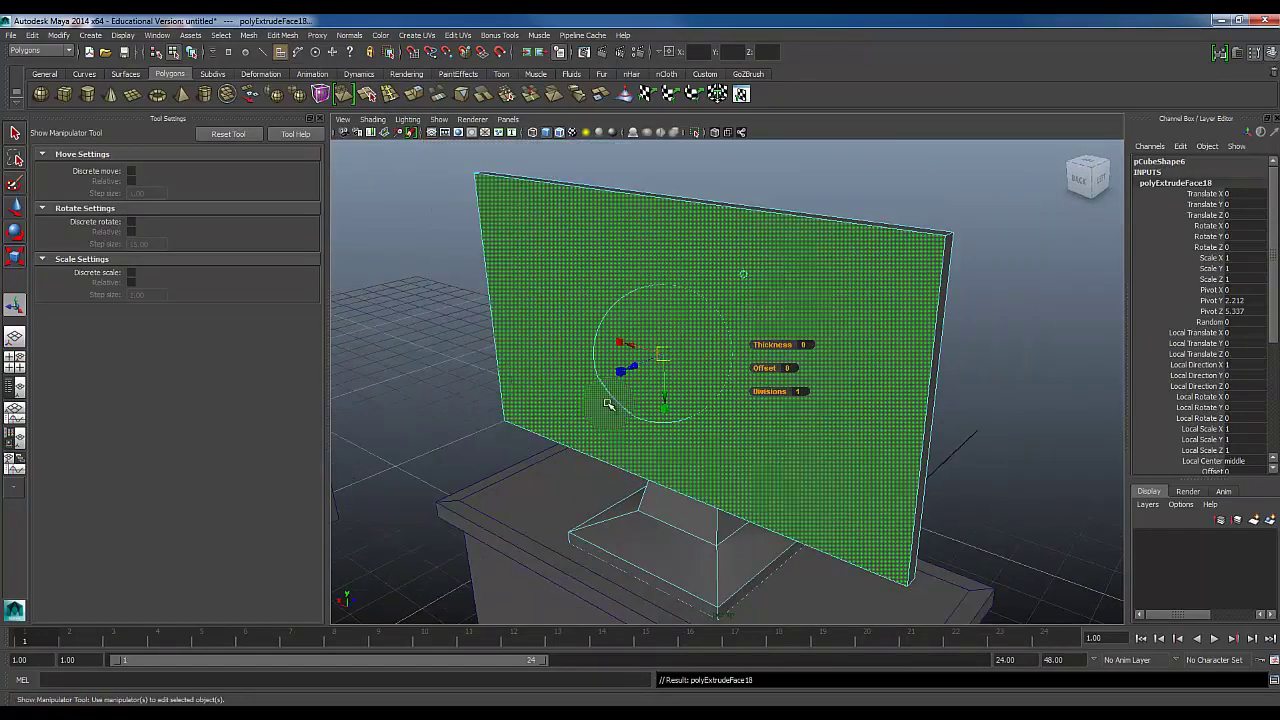
drag(663, 356, 661, 357)
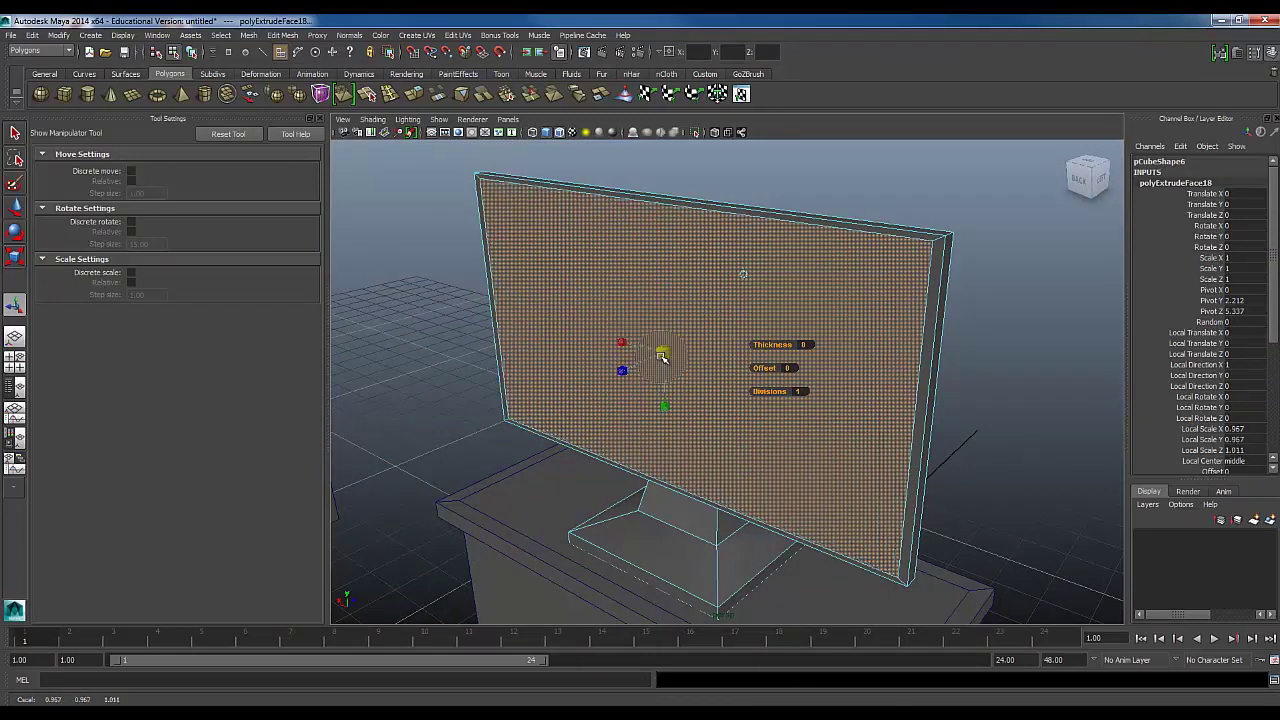
click(420, 98)
alt+drag(526, 440, 549, 460)
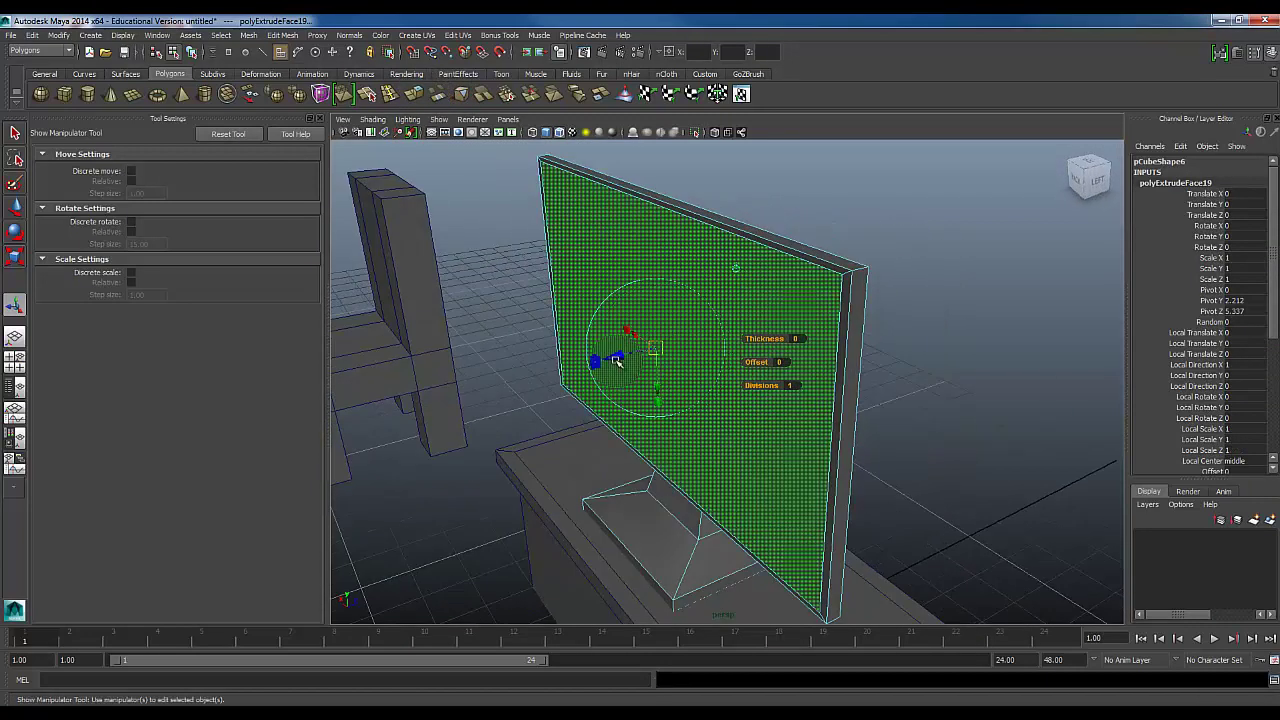
click(495, 285)
scroll(494, 345, down, 2)
alt+drag(494, 351, 512, 405)
right_drag(628, 368, 671, 348)
Select both chairs, adjust their placement at the round table, and rotate them to bring the far chair to about 177.4 on Y.
alt+drag(671, 434, 591, 446)
scroll(591, 446, down, 2)
alt+middle_drag(591, 446, 628, 385)
alt+drag(628, 386, 740, 449)
scroll(740, 449, down, 3)
alt+middle_drag(740, 449, 720, 402)
alt+drag(720, 402, 634, 526)
drag(546, 225, 572, 477)
key(w)
drag(582, 280, 504, 290)
key(e)
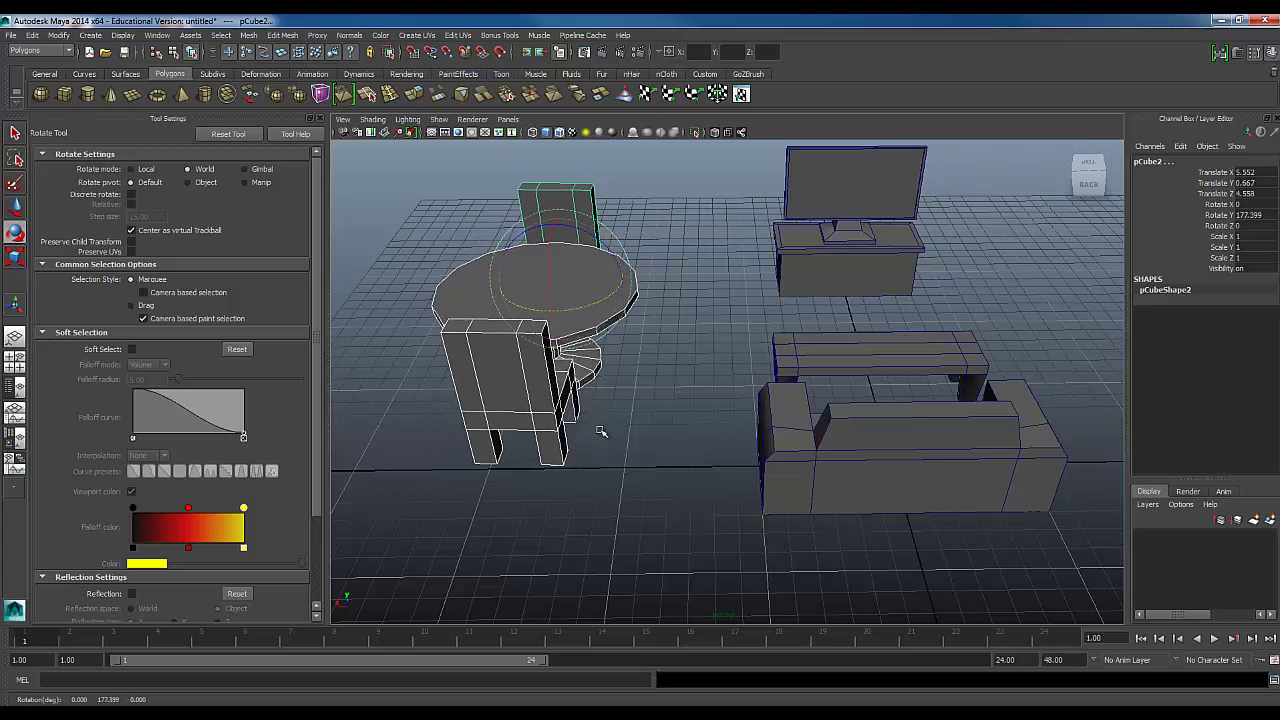
click(648, 470)
Examine the complete furniture arrangement from several angles.
alt+drag(739, 468, 668, 277)
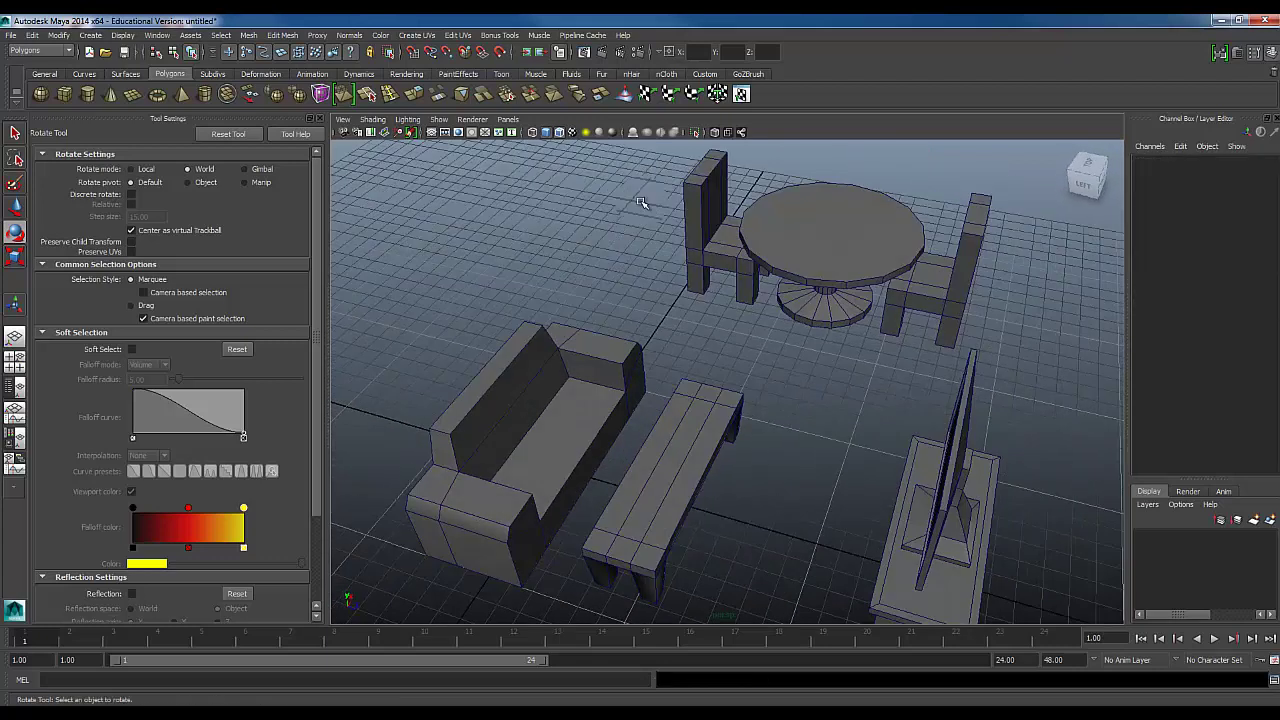
drag(883, 325, 914, 286)
click(666, 224)
key(w)
click(834, 423)
alt+drag(830, 488, 663, 503)
scroll(663, 503, up, 3)
alt+middle_drag(663, 503, 737, 474)
alt+drag(737, 474, 560, 489)
alt+drag(960, 468, 689, 463)
alt+drag(980, 438, 625, 425)
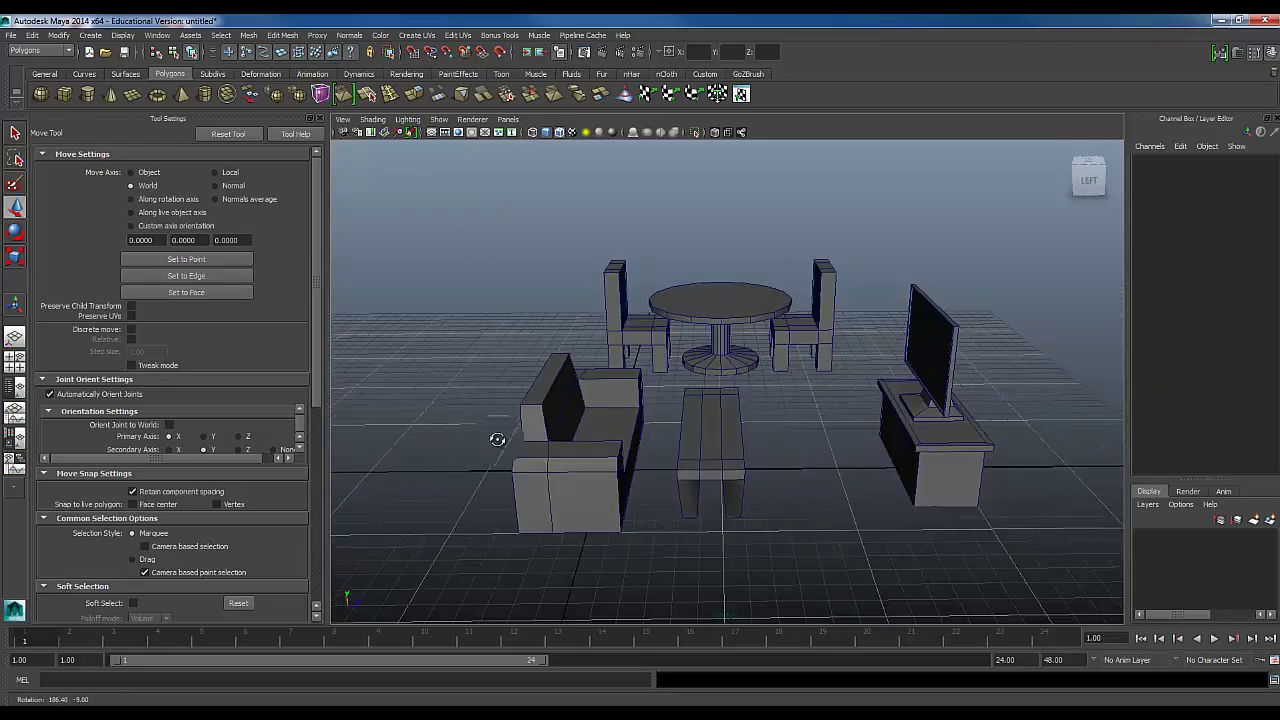